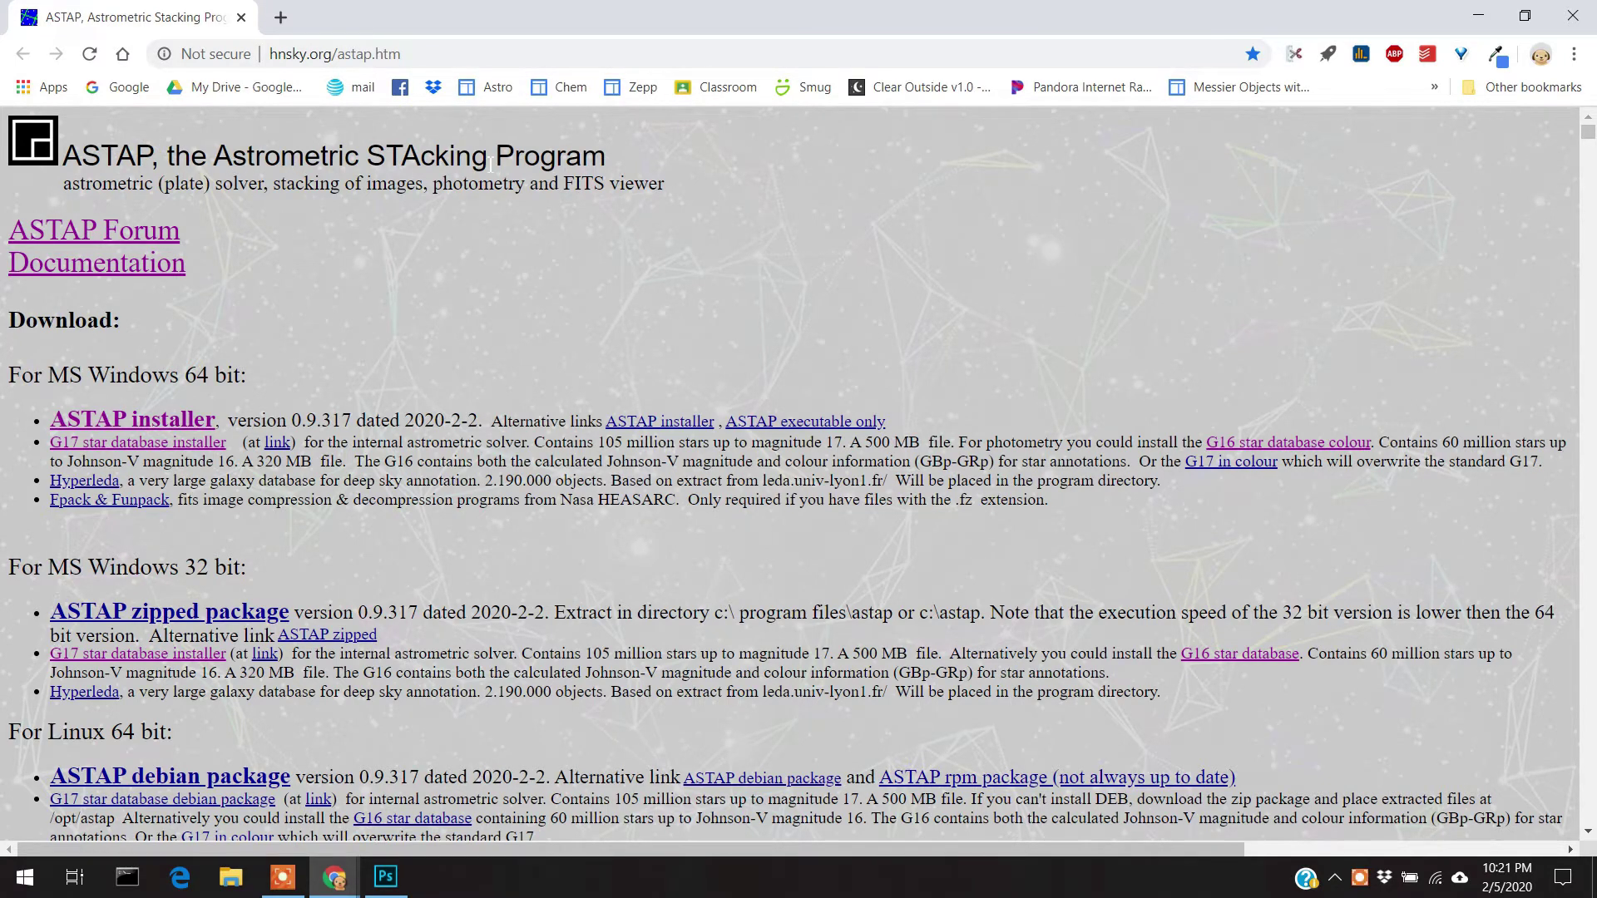
# Step: Scroll the hnsky.org ASTAP page down to the 'APT: using ASTAP as solver' section
pyautogui.scroll(-2, 505, 177)
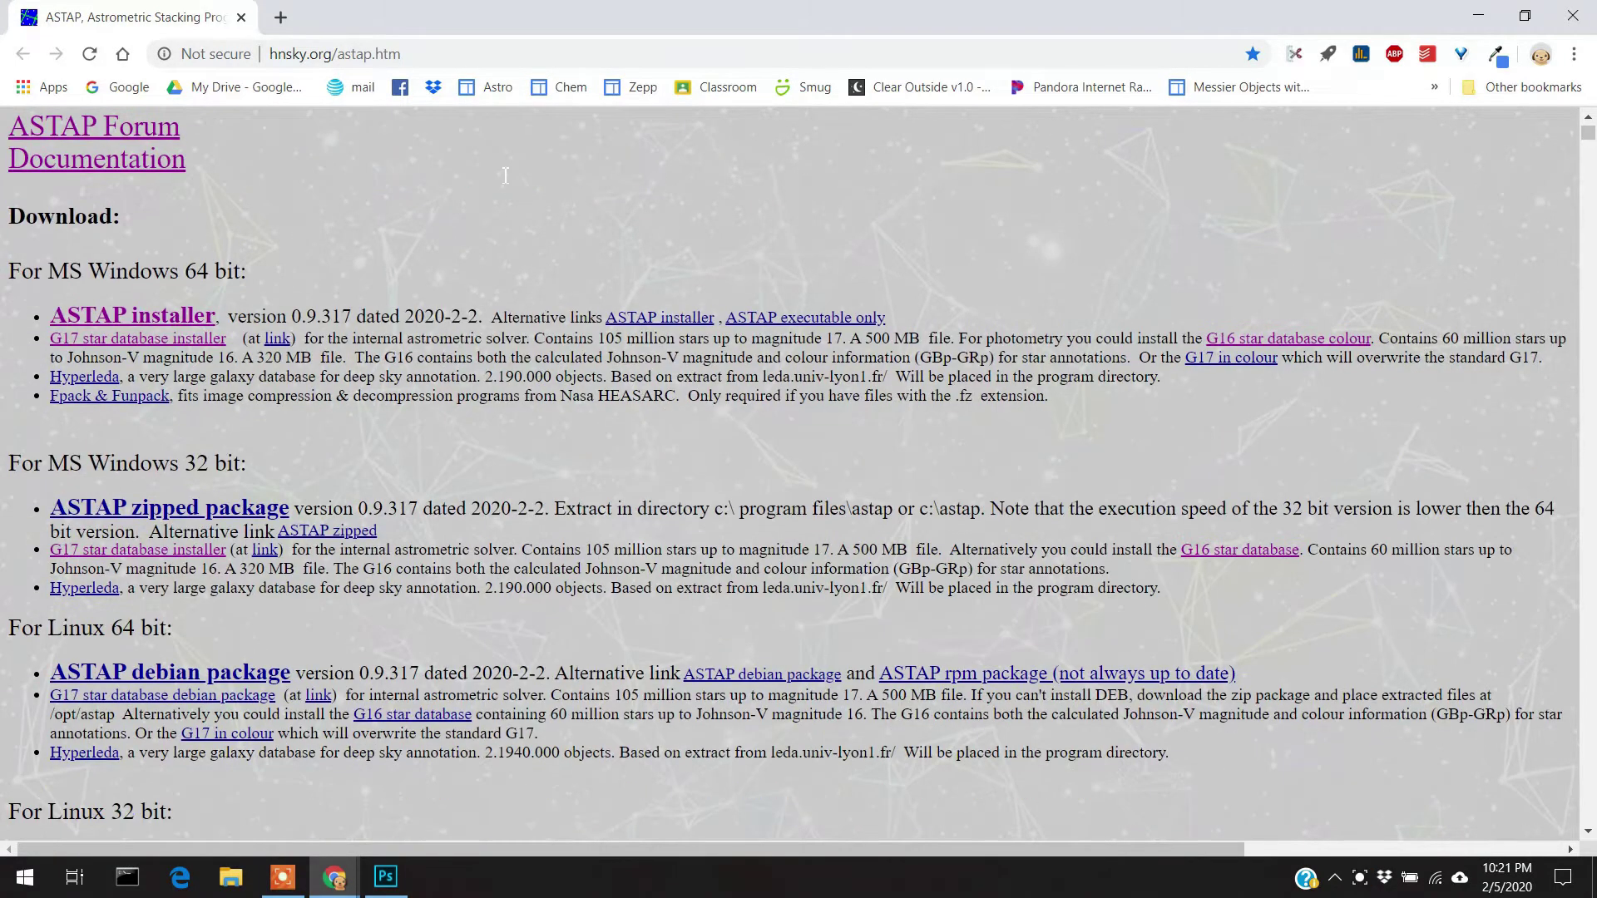
pyautogui.scroll(2, 505, 180)
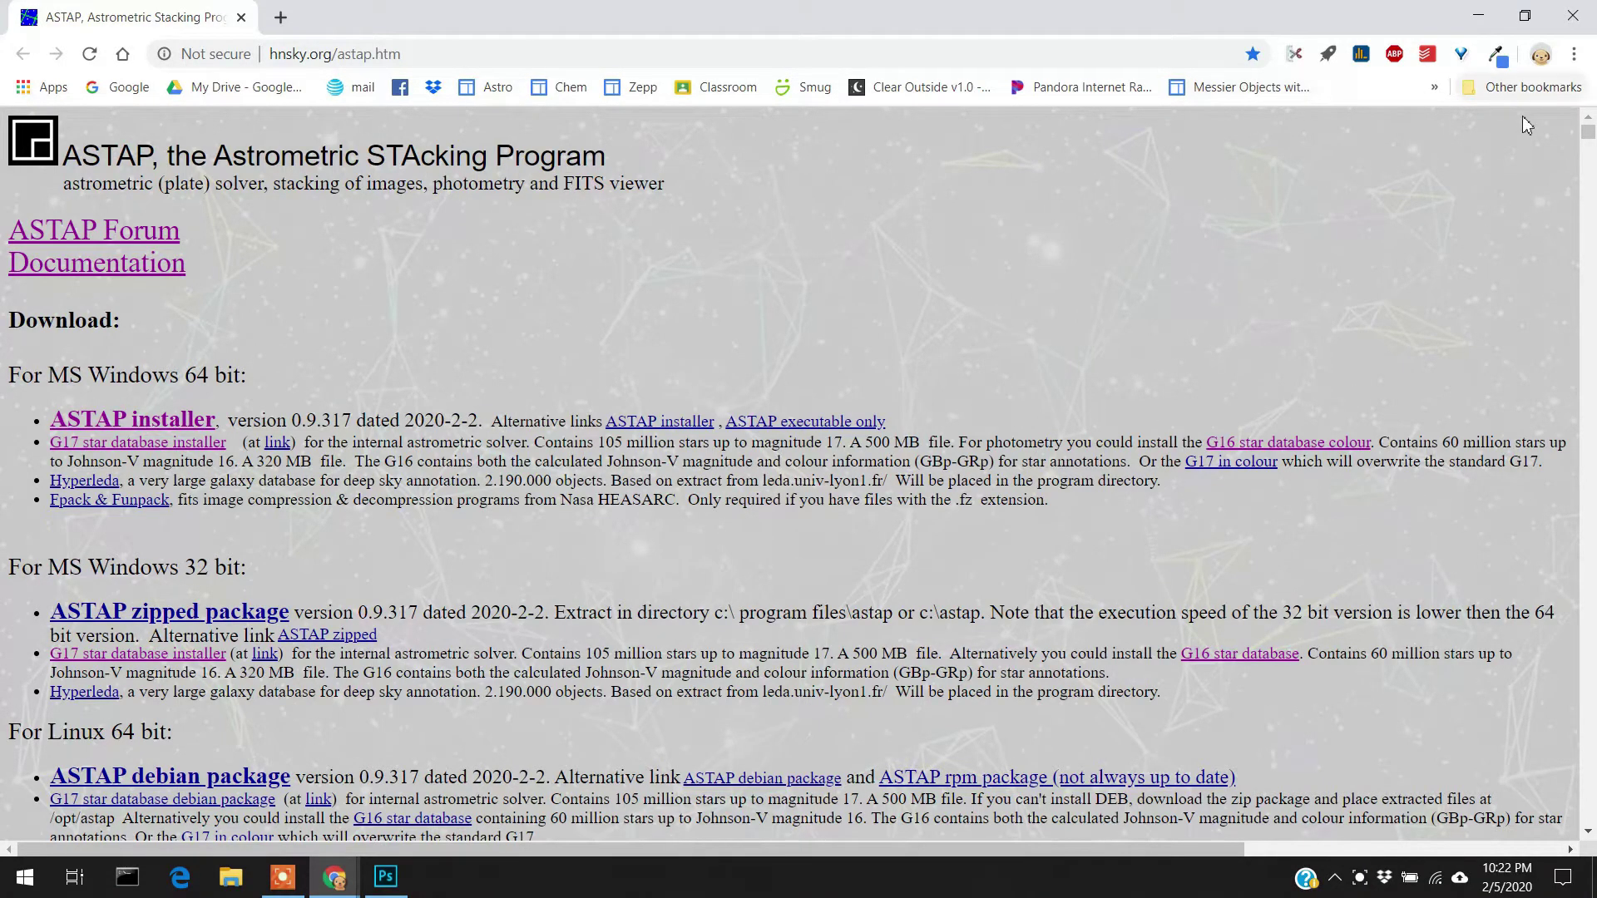
pyautogui.moveTo(1588, 137); pyautogui.dragTo(1588, 741)
pyautogui.scroll(-4, 1010, 422)
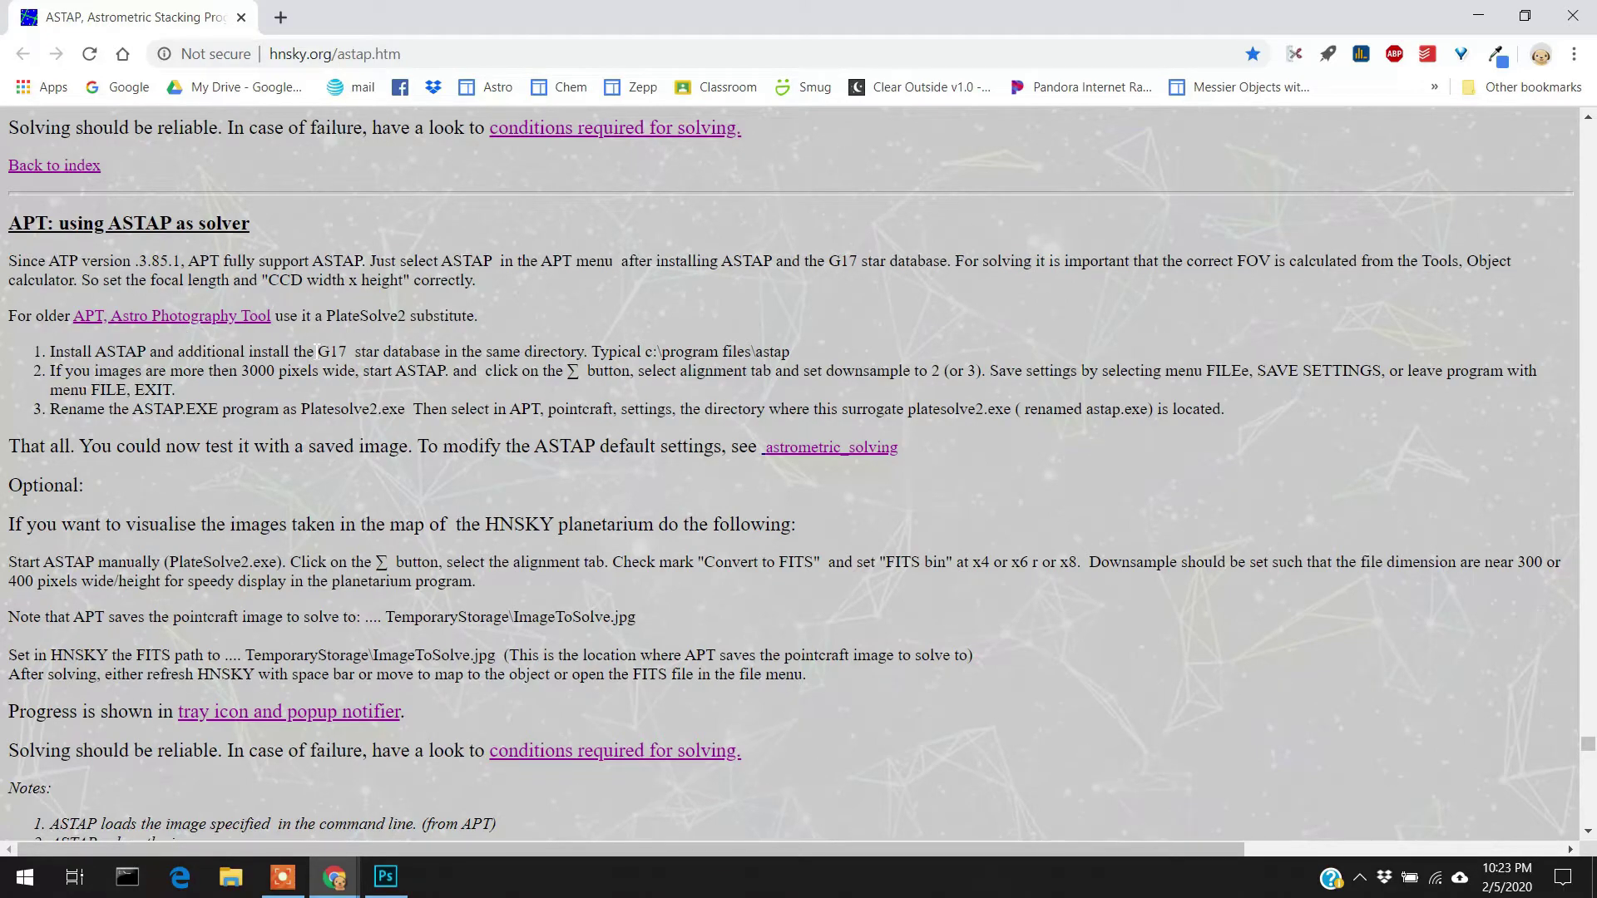
# Step: Scroll through the ASTAP notes on APT and the accompanying screenshot
pyautogui.scroll(-6, 285, 341)
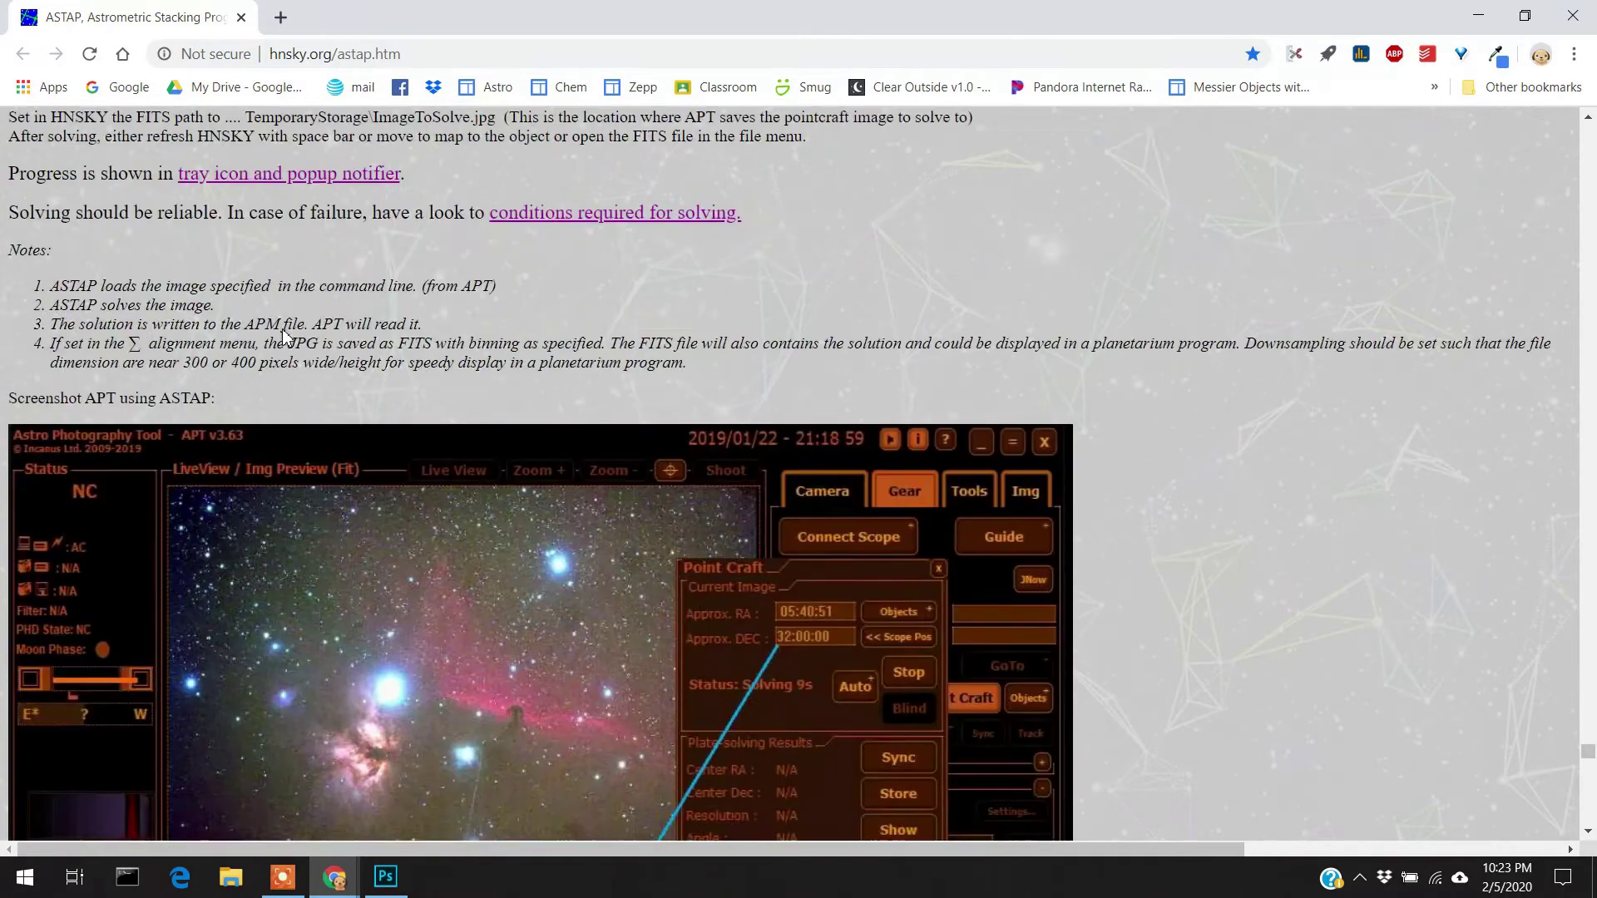
pyautogui.scroll(-20, 284, 336)
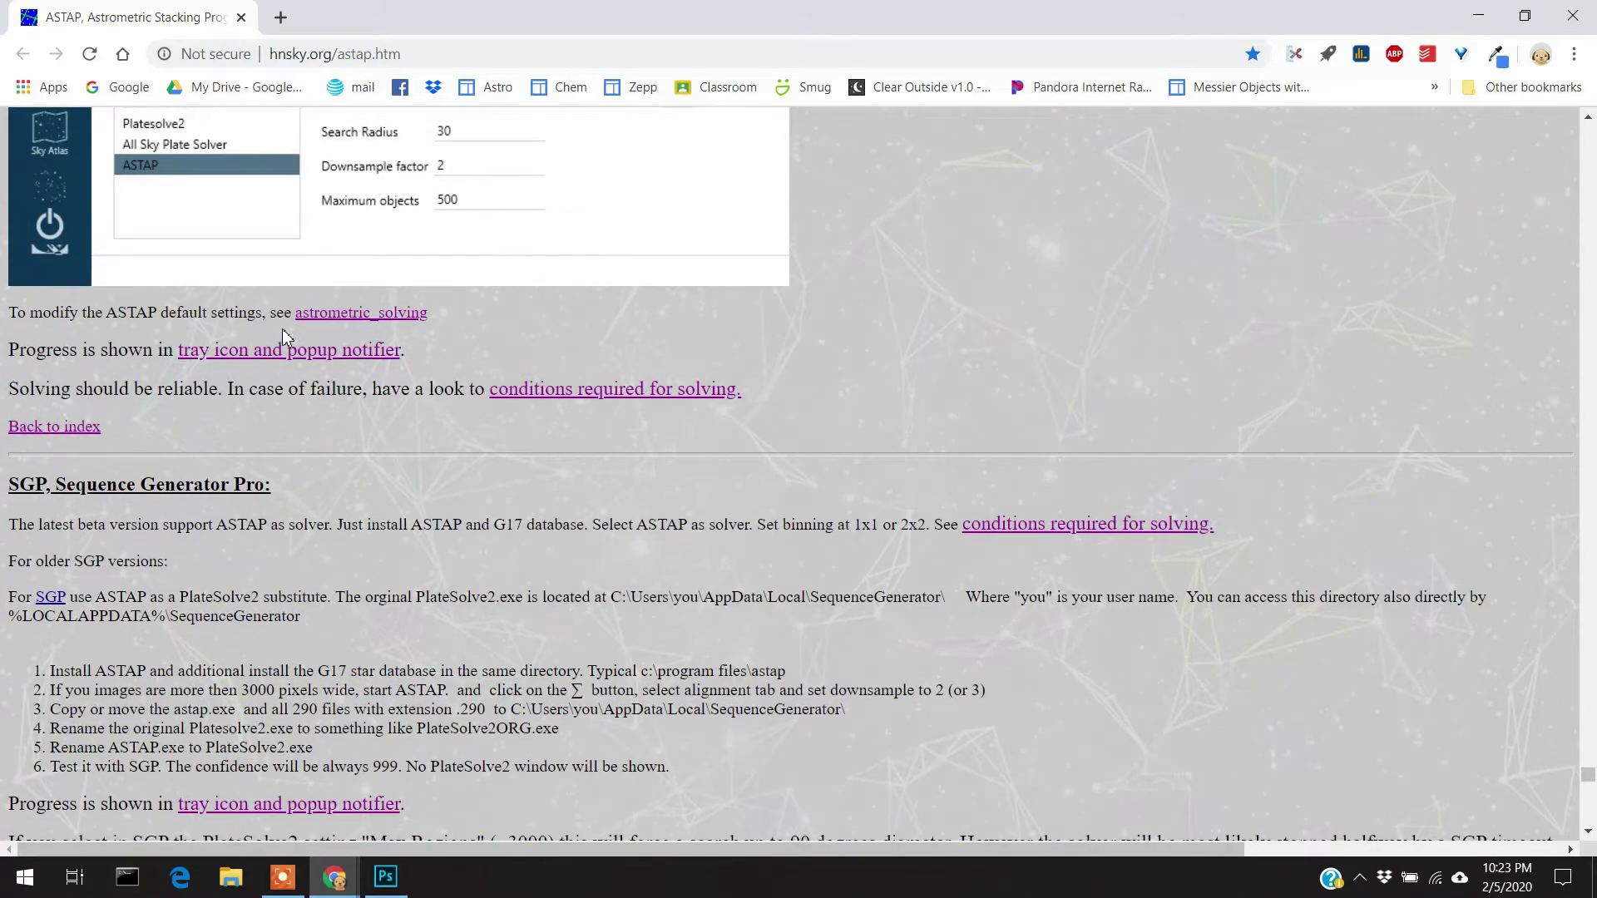
pyautogui.scroll(-4, 283, 331)
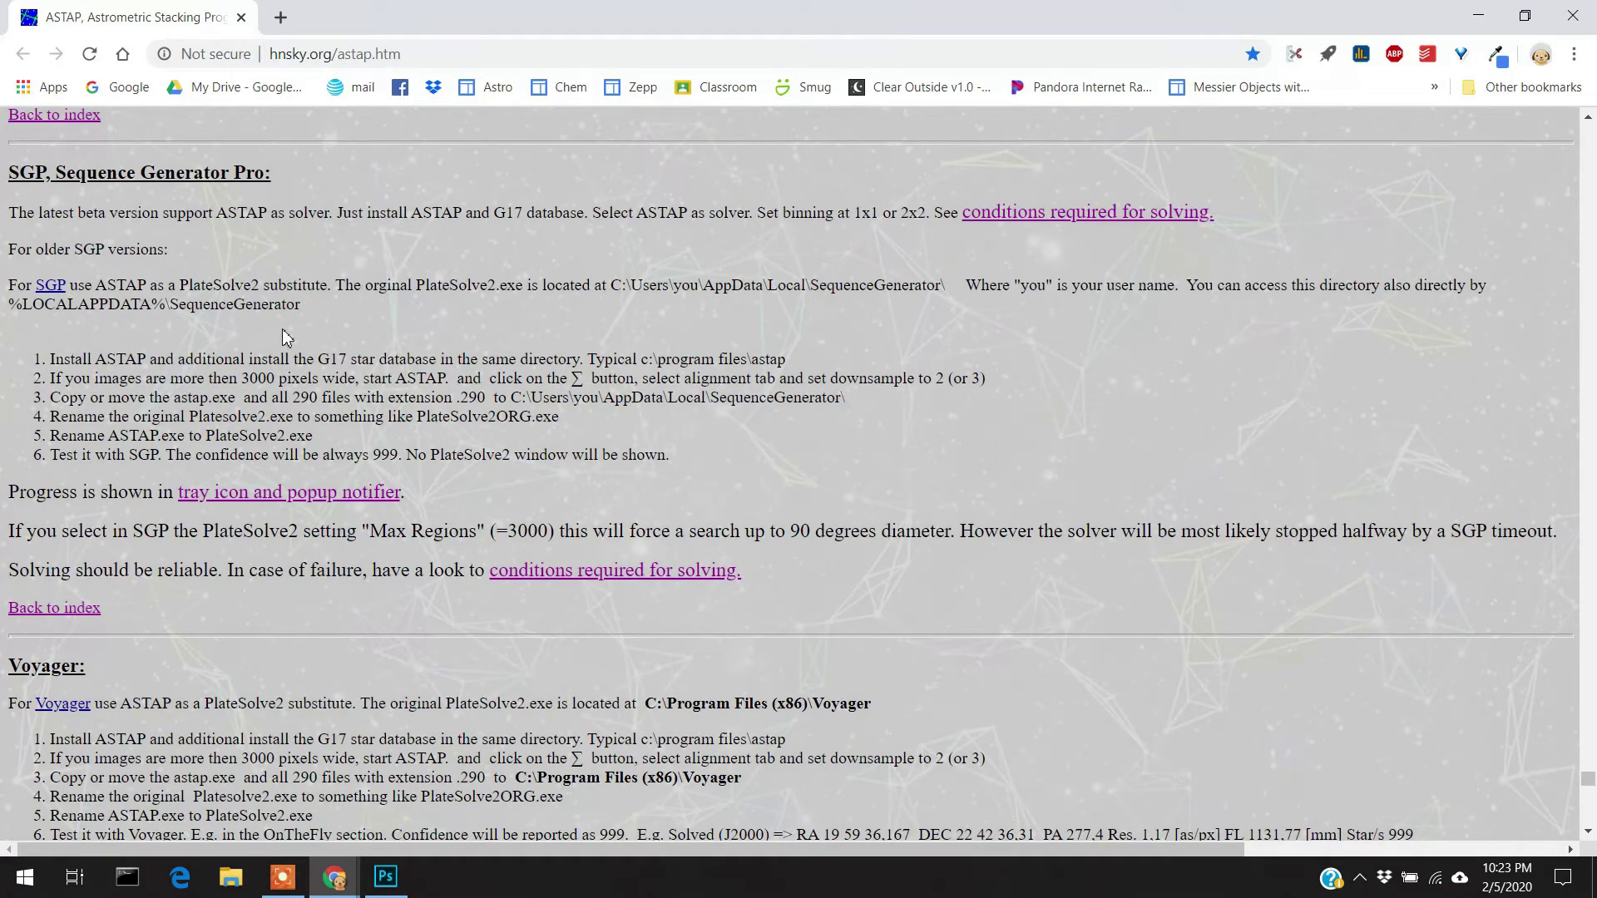
pyautogui.scroll(20, 283, 329)
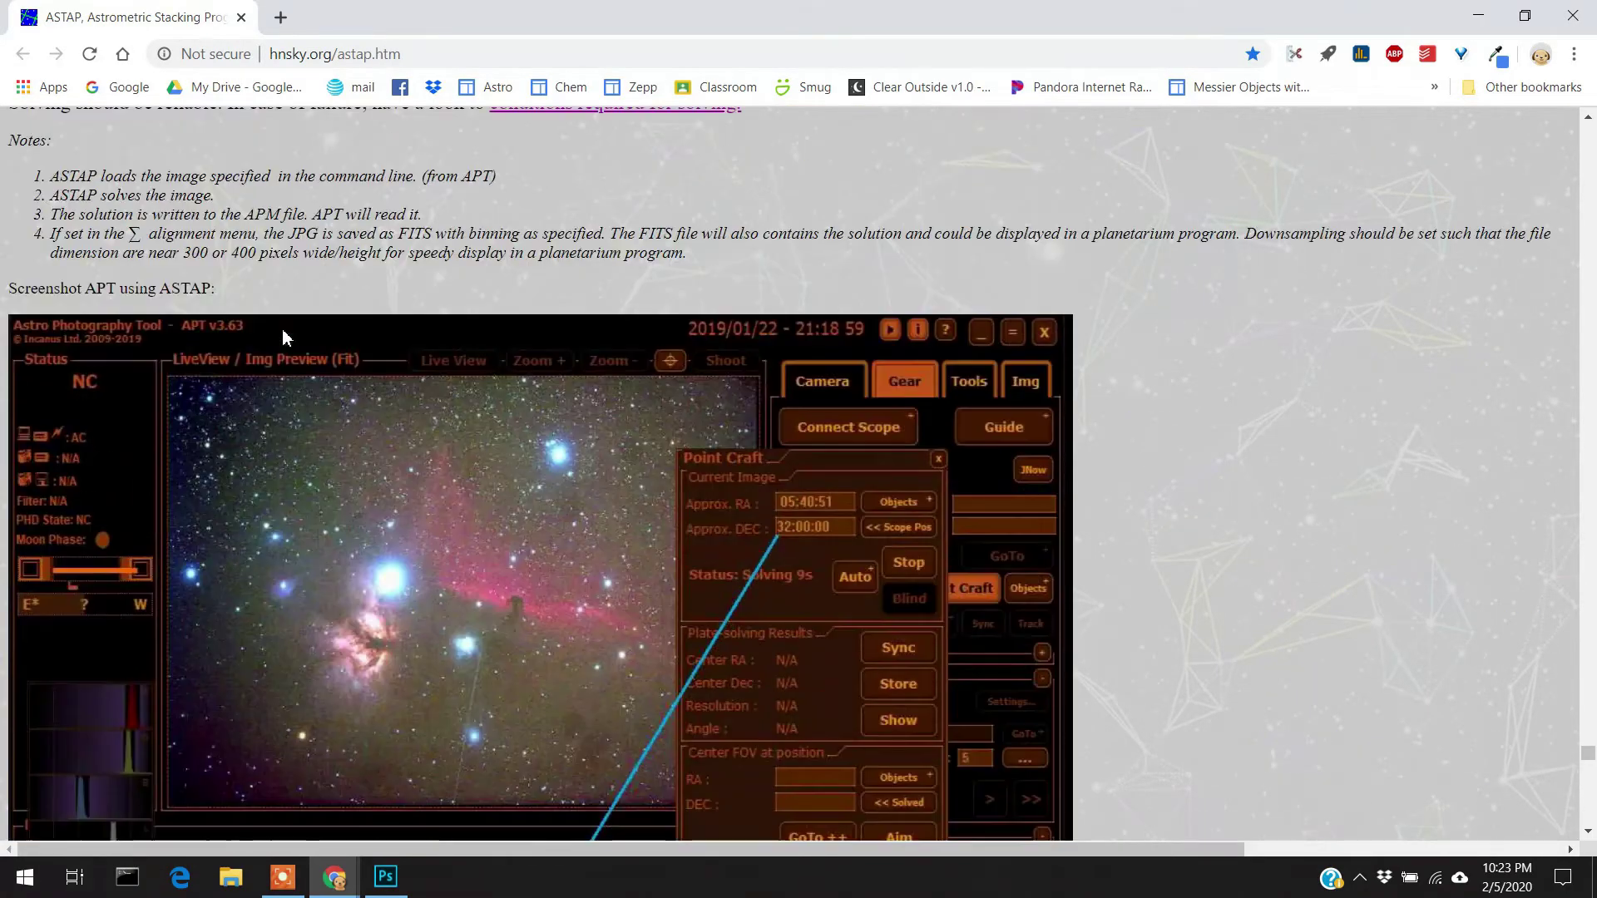
pyautogui.scroll(5, 282, 328)
pyautogui.scroll(-5, 282, 328)
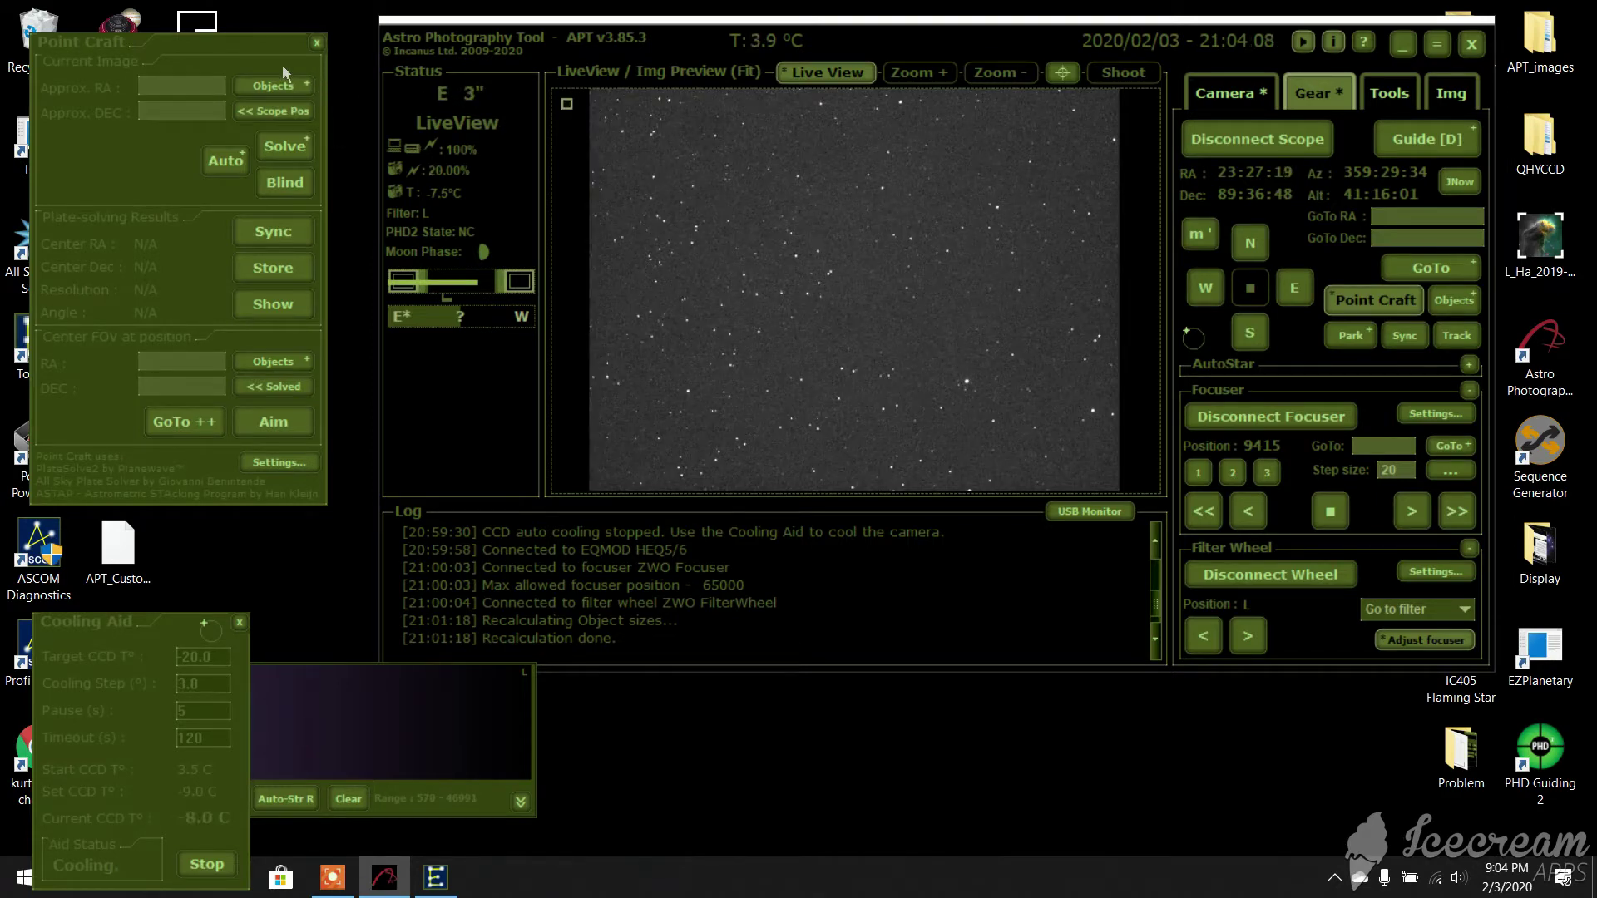
pyautogui.click(298, 466)
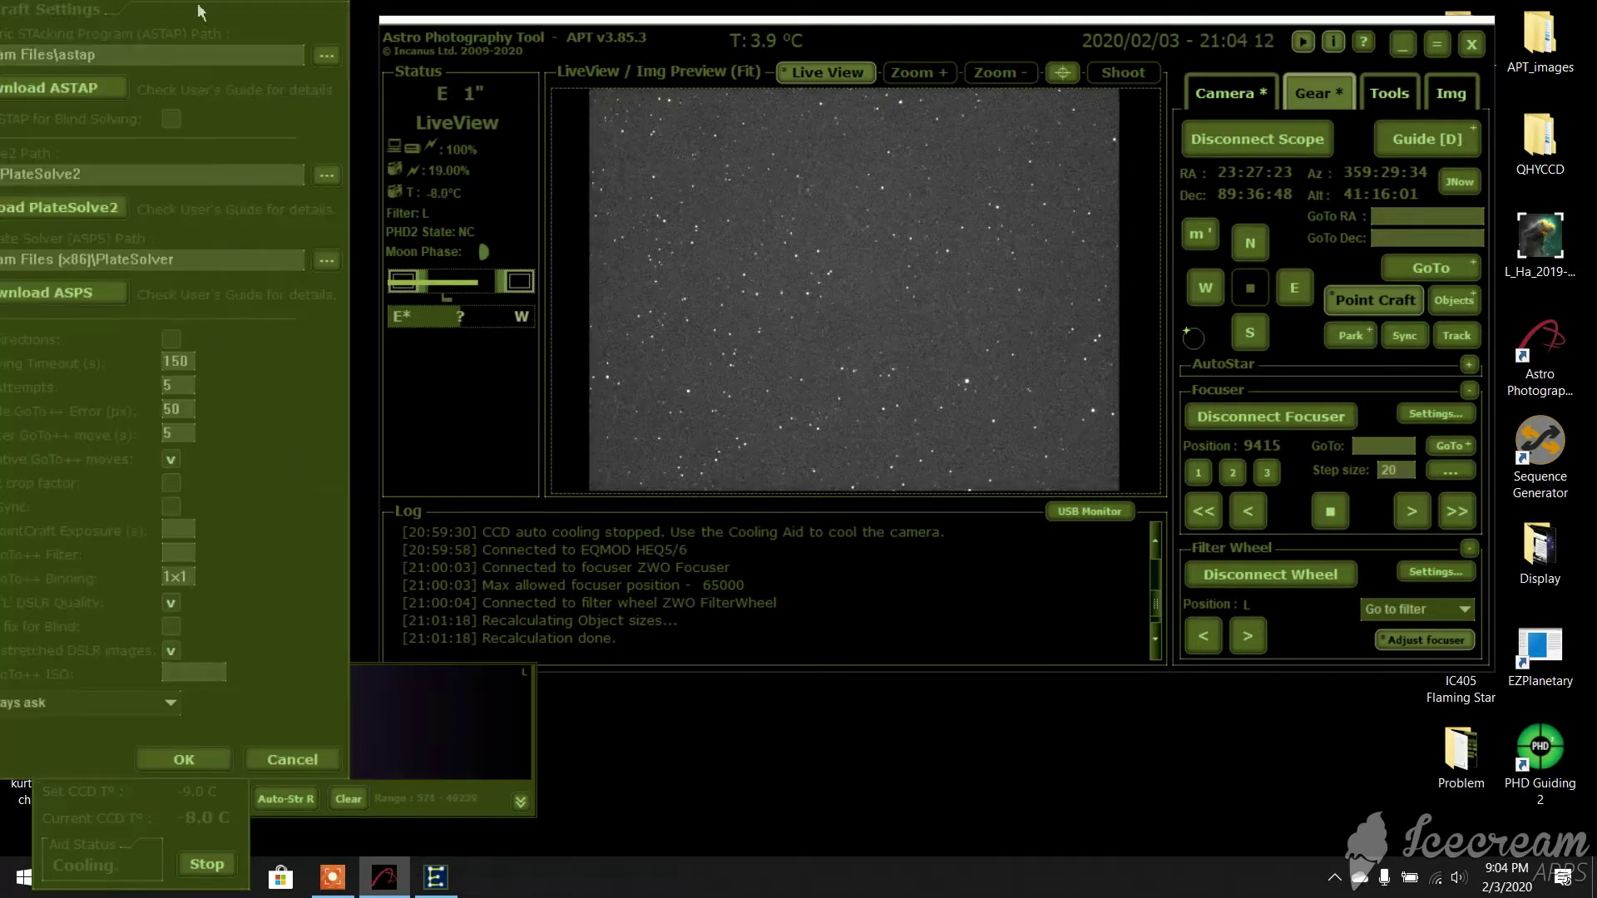
pyautogui.moveTo(208, 12); pyautogui.dragTo(295, 24)
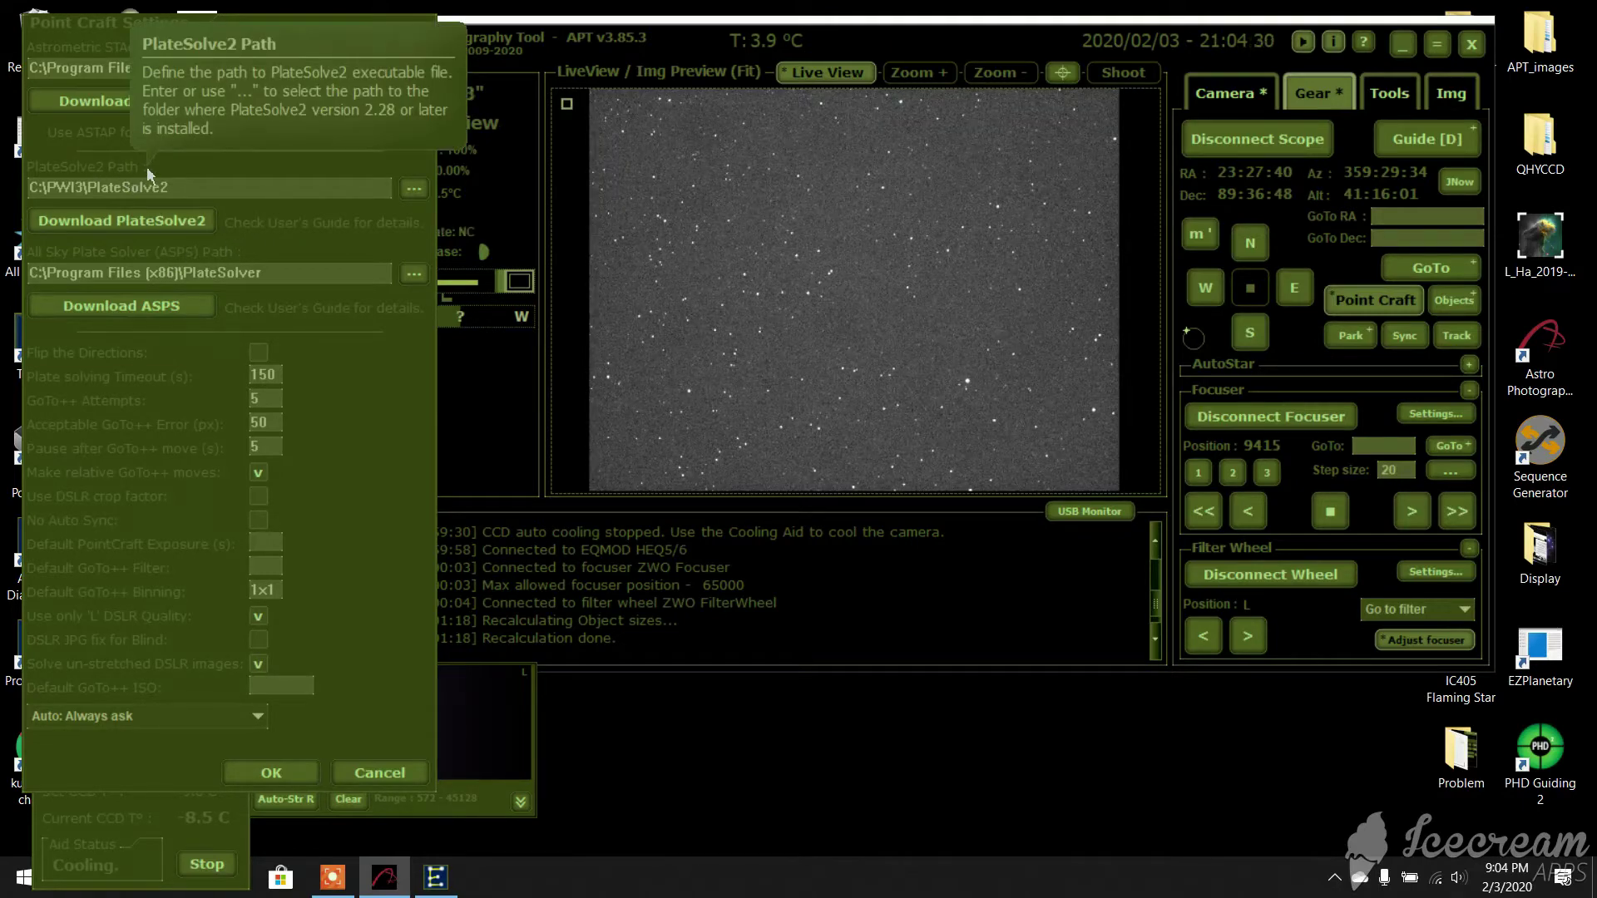
pyautogui.moveTo(166, 189)
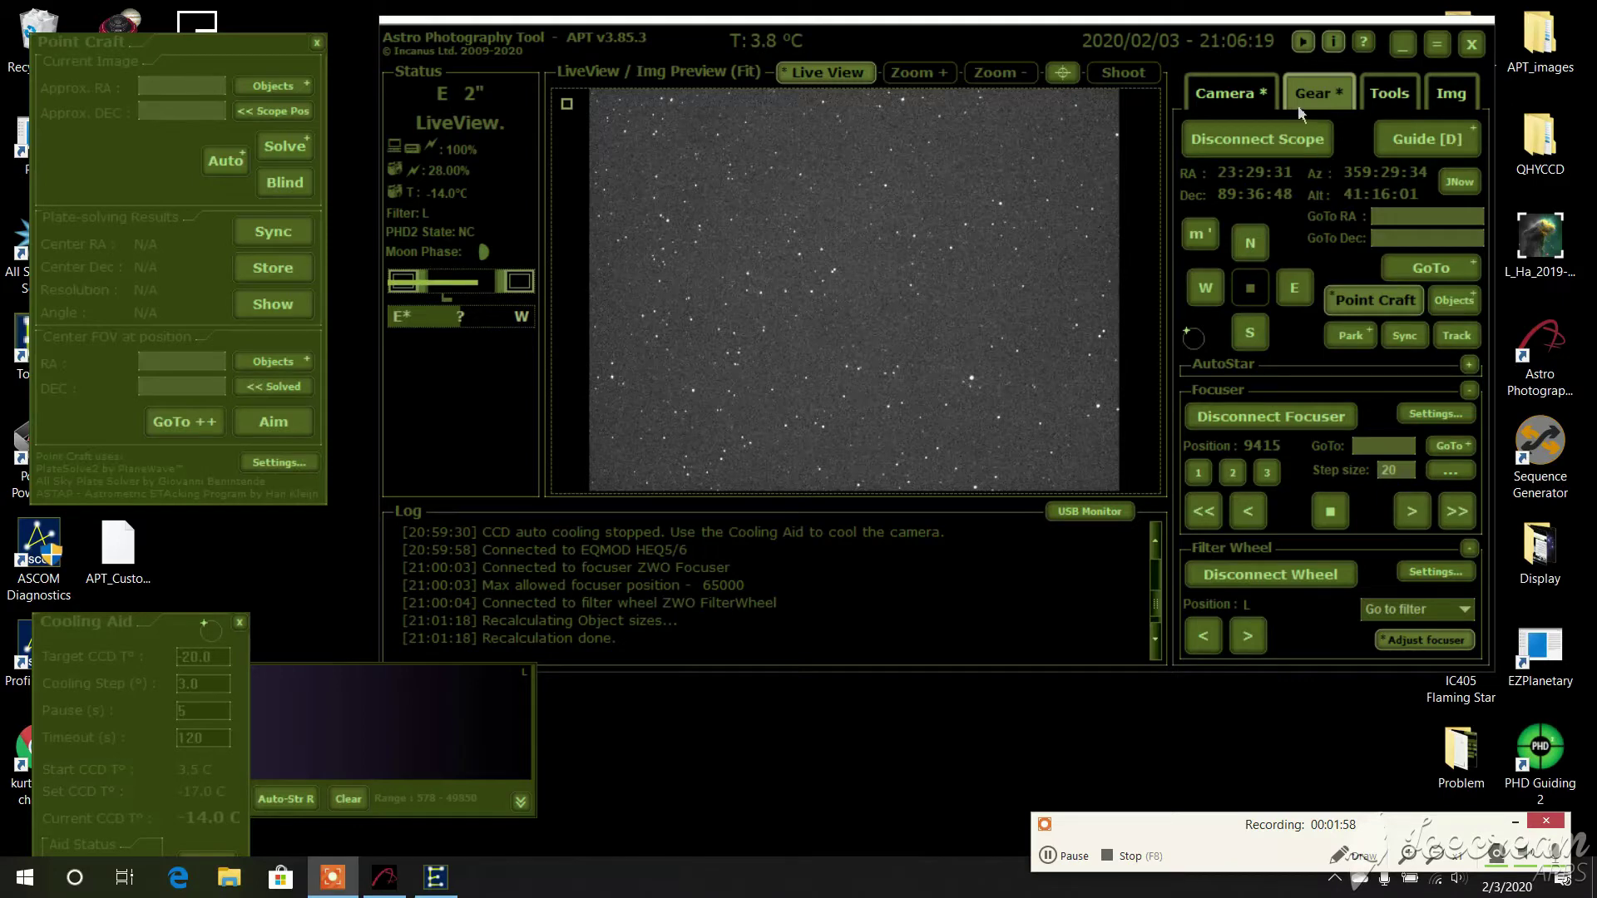
# Step: Pick Pollux from the Objects browser's Stars list, slew the mount to it, and reopen the catalogue
pyautogui.click(1454, 310)
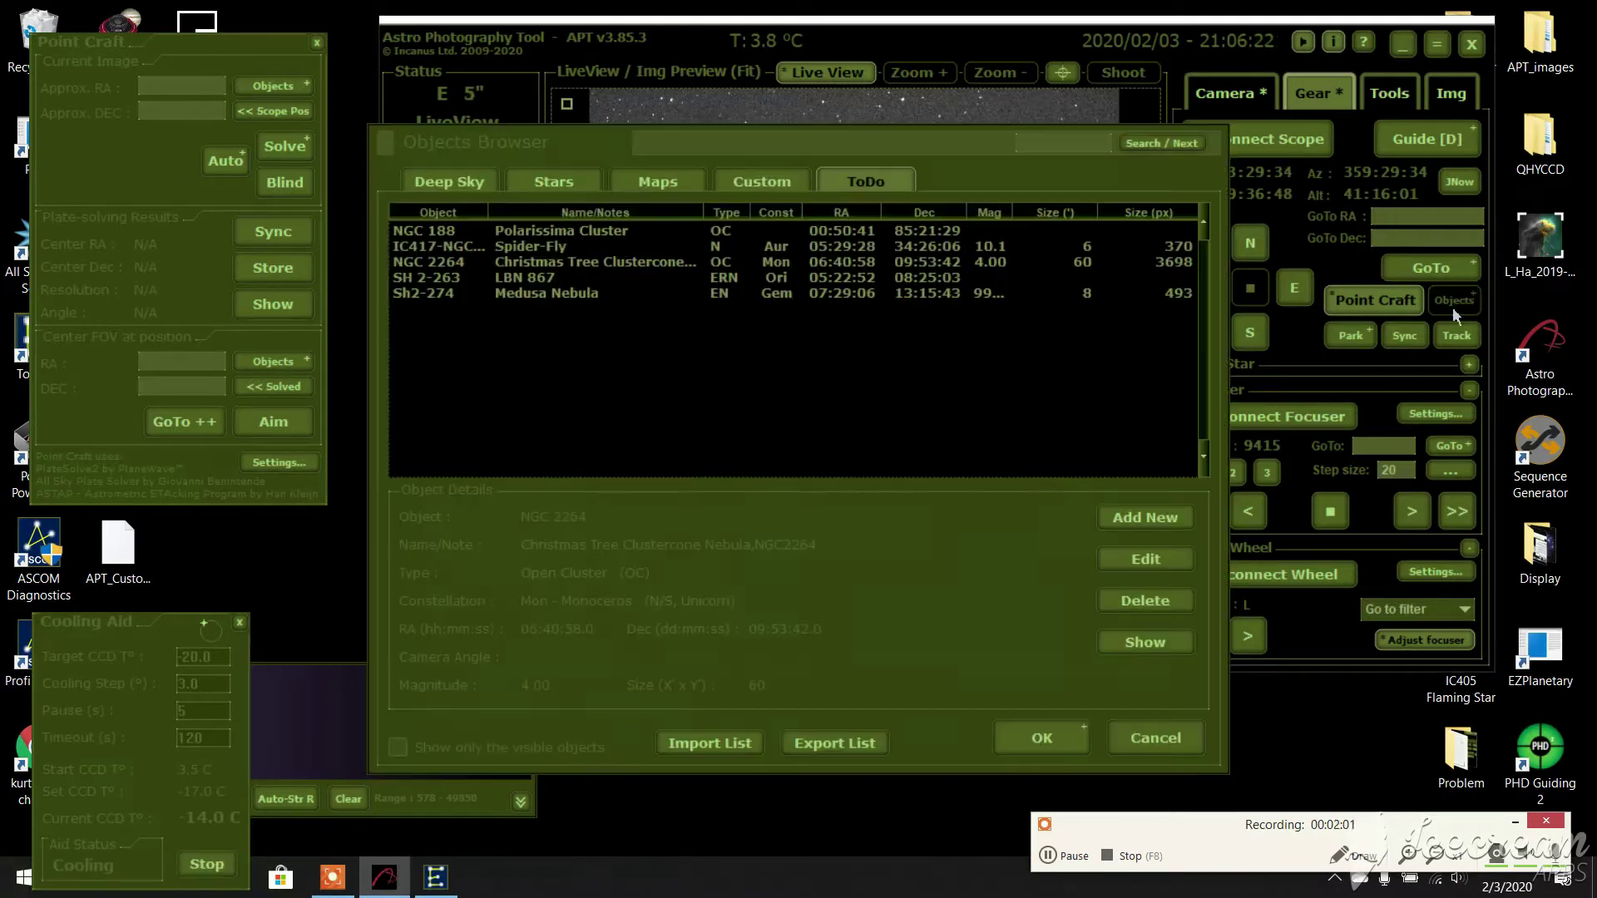
pyautogui.click(519, 183)
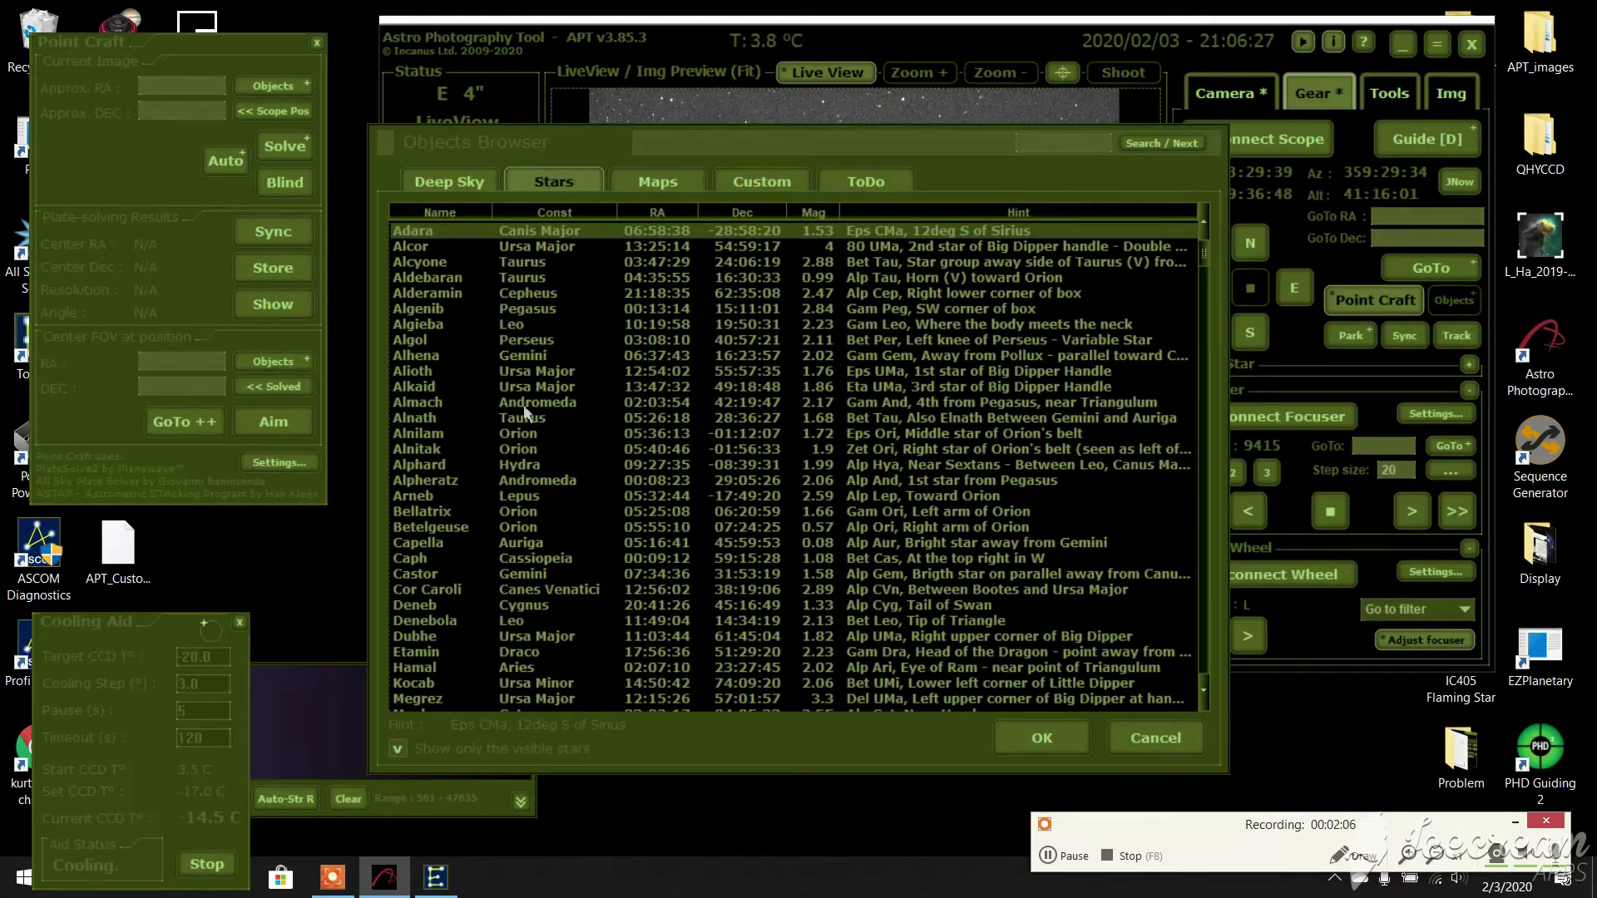
pyautogui.scroll(-5, 521, 537)
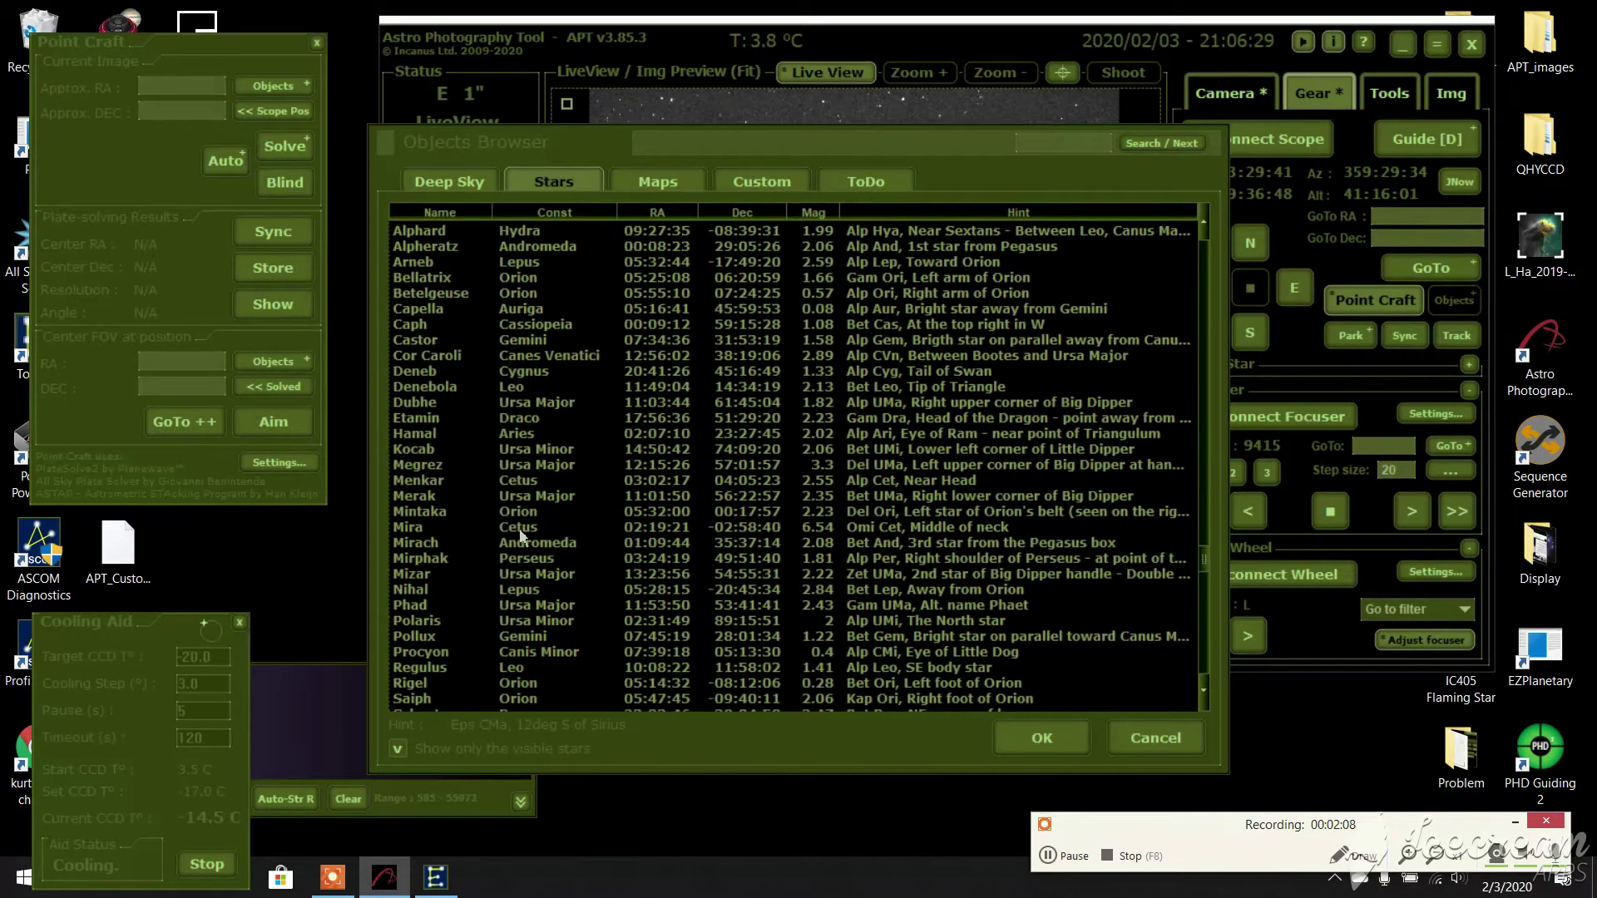
pyautogui.click(426, 636)
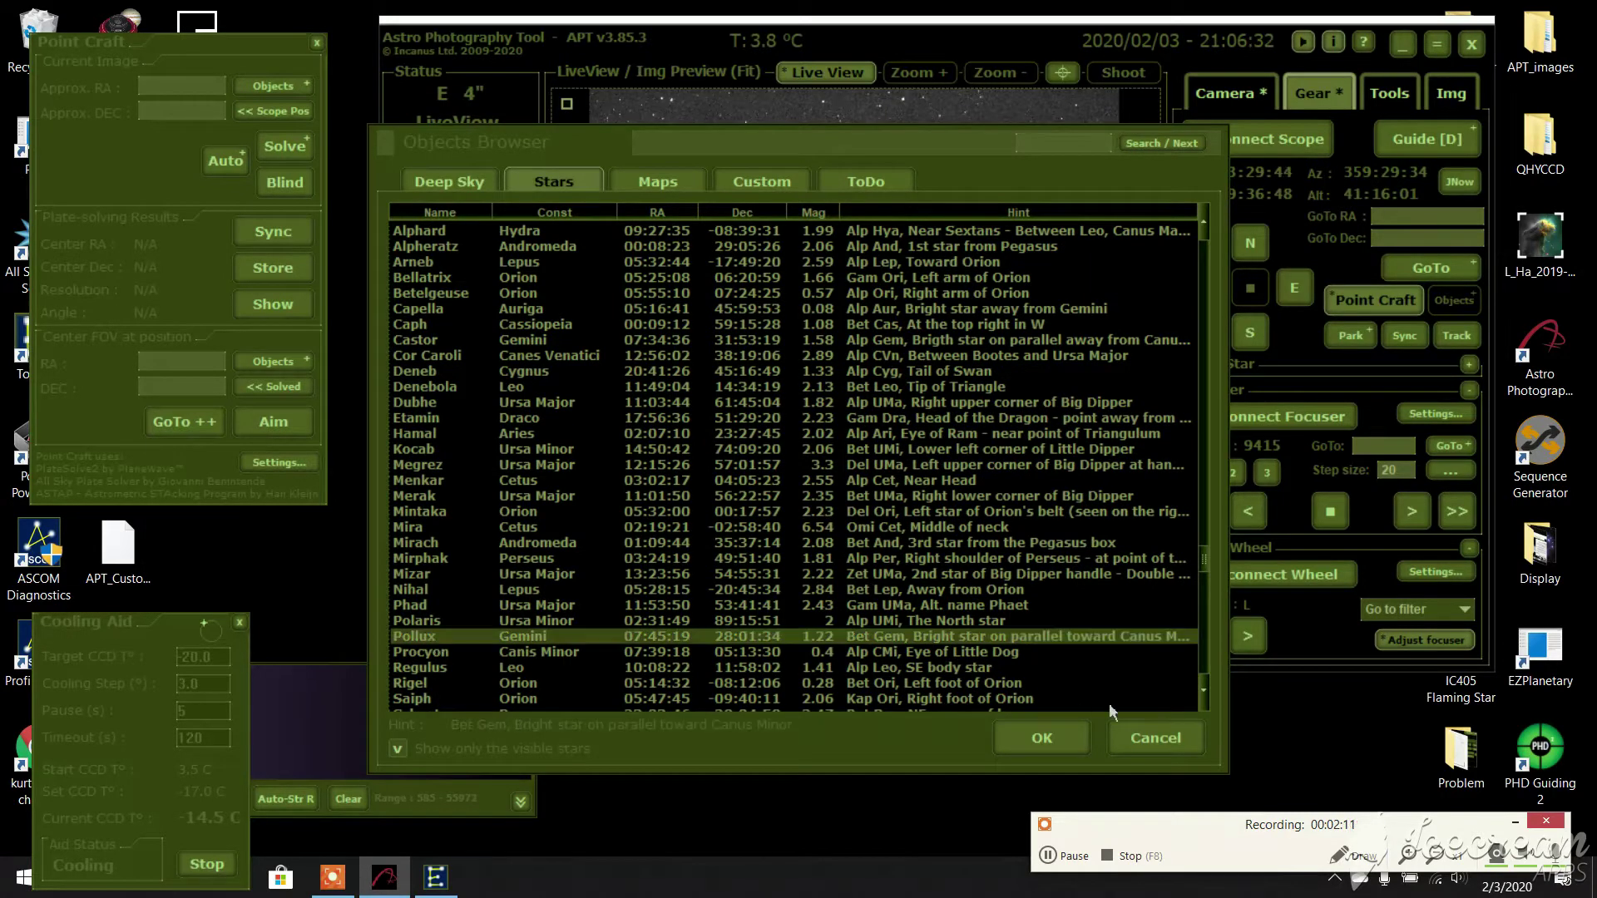
pyautogui.click(1018, 745)
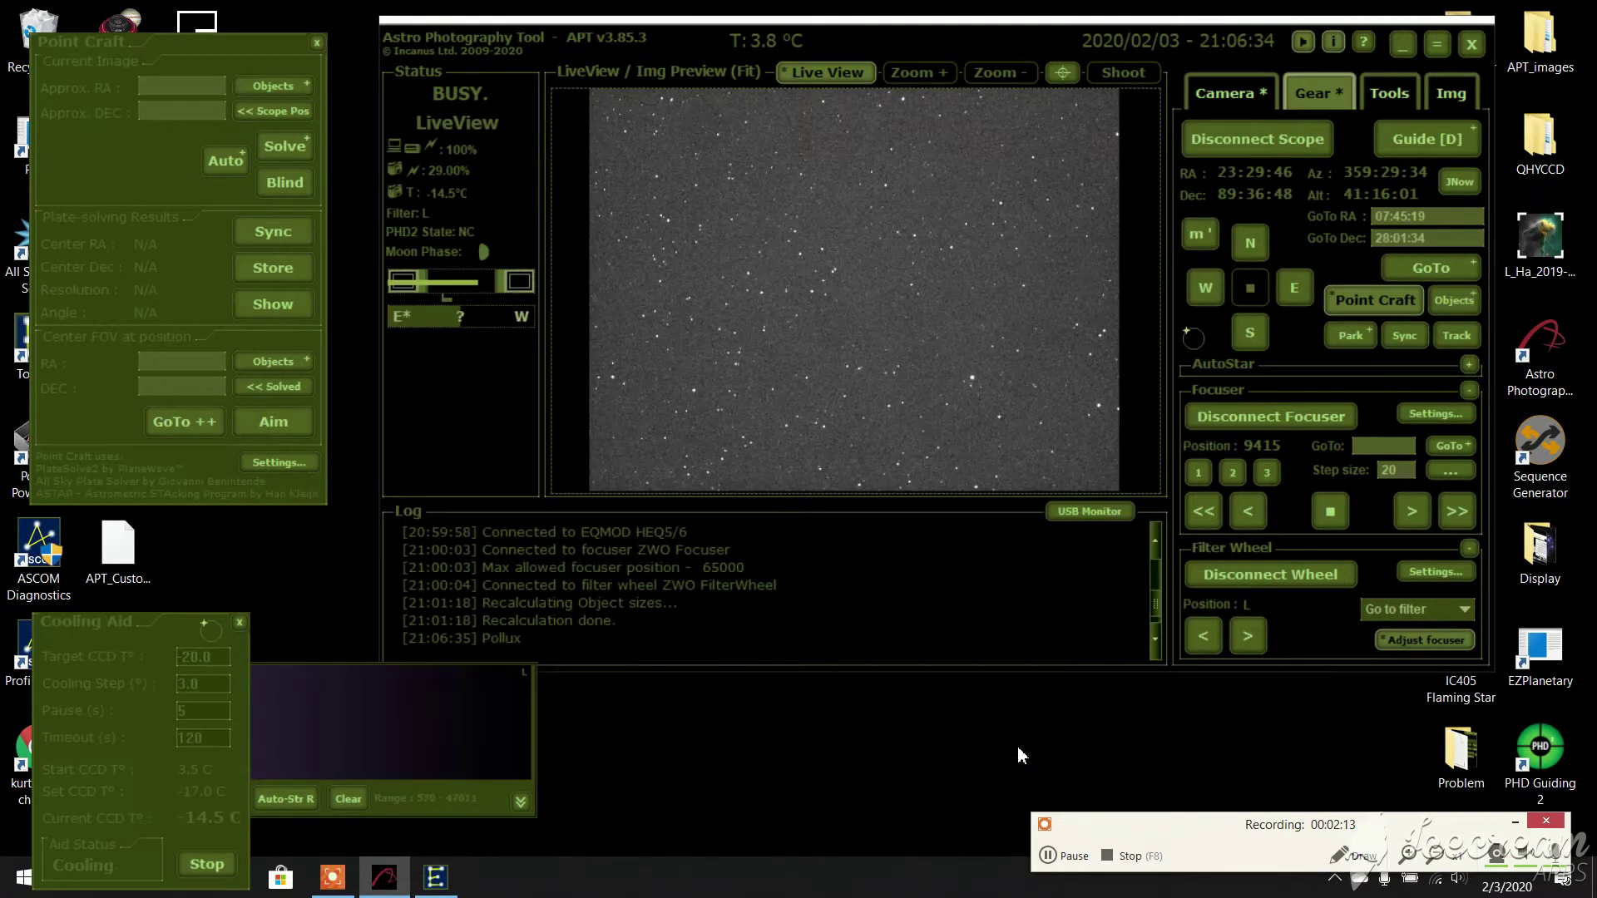
pyautogui.click(1433, 269)
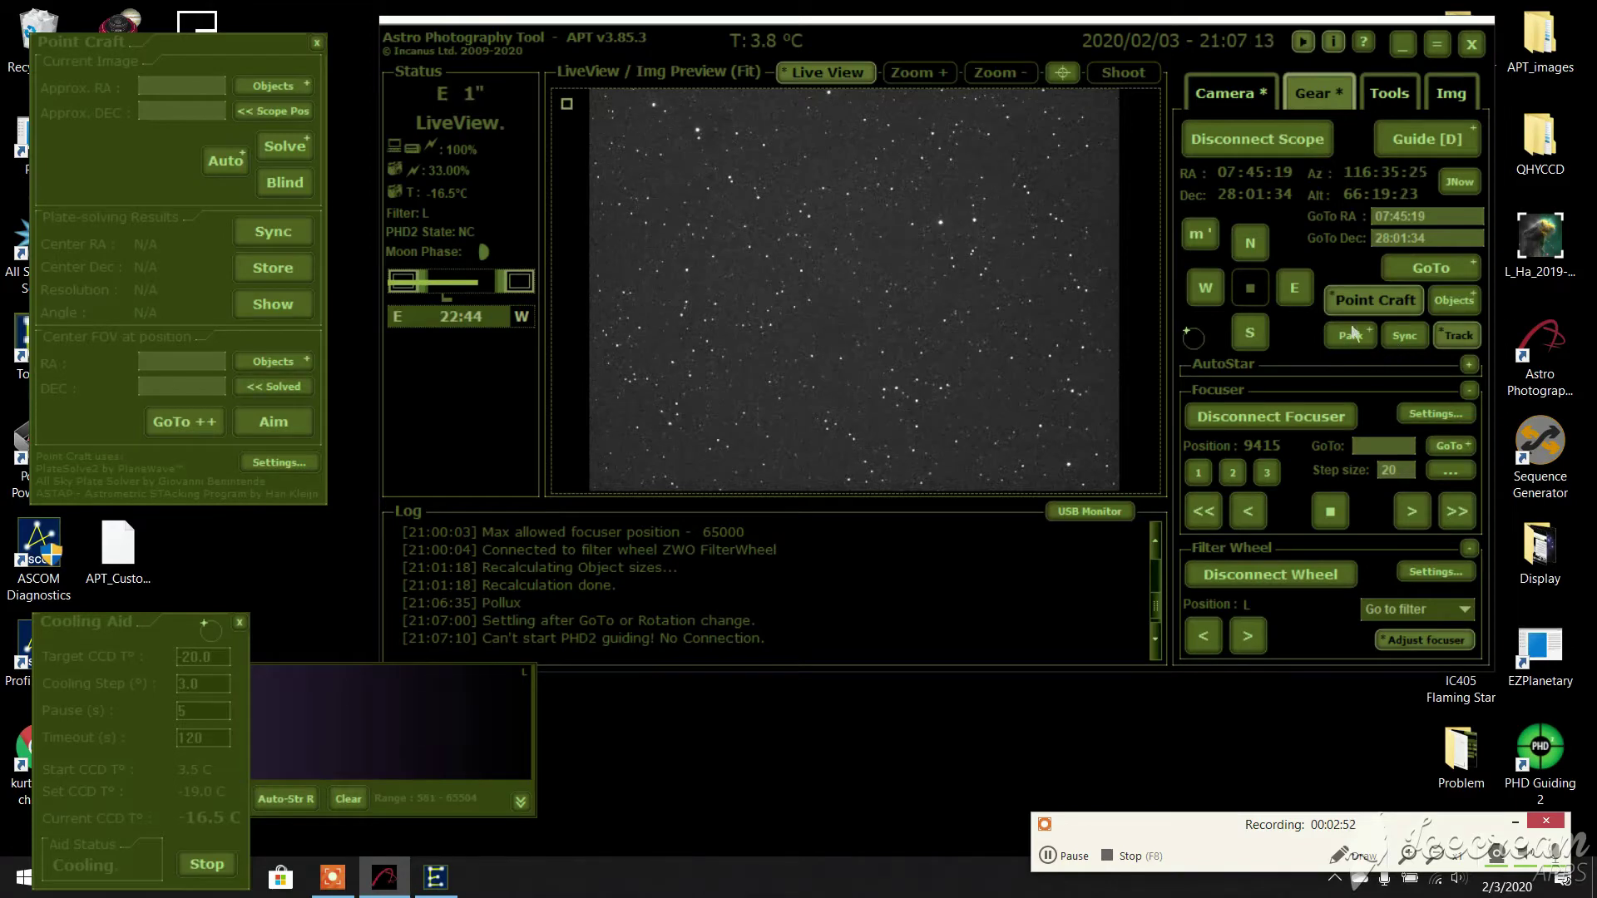
pyautogui.click(277, 89)
# Step: Plate-solve near Pollux's approximate position and sync the mount to the solved position
pyautogui.scroll(-7, 630, 405)
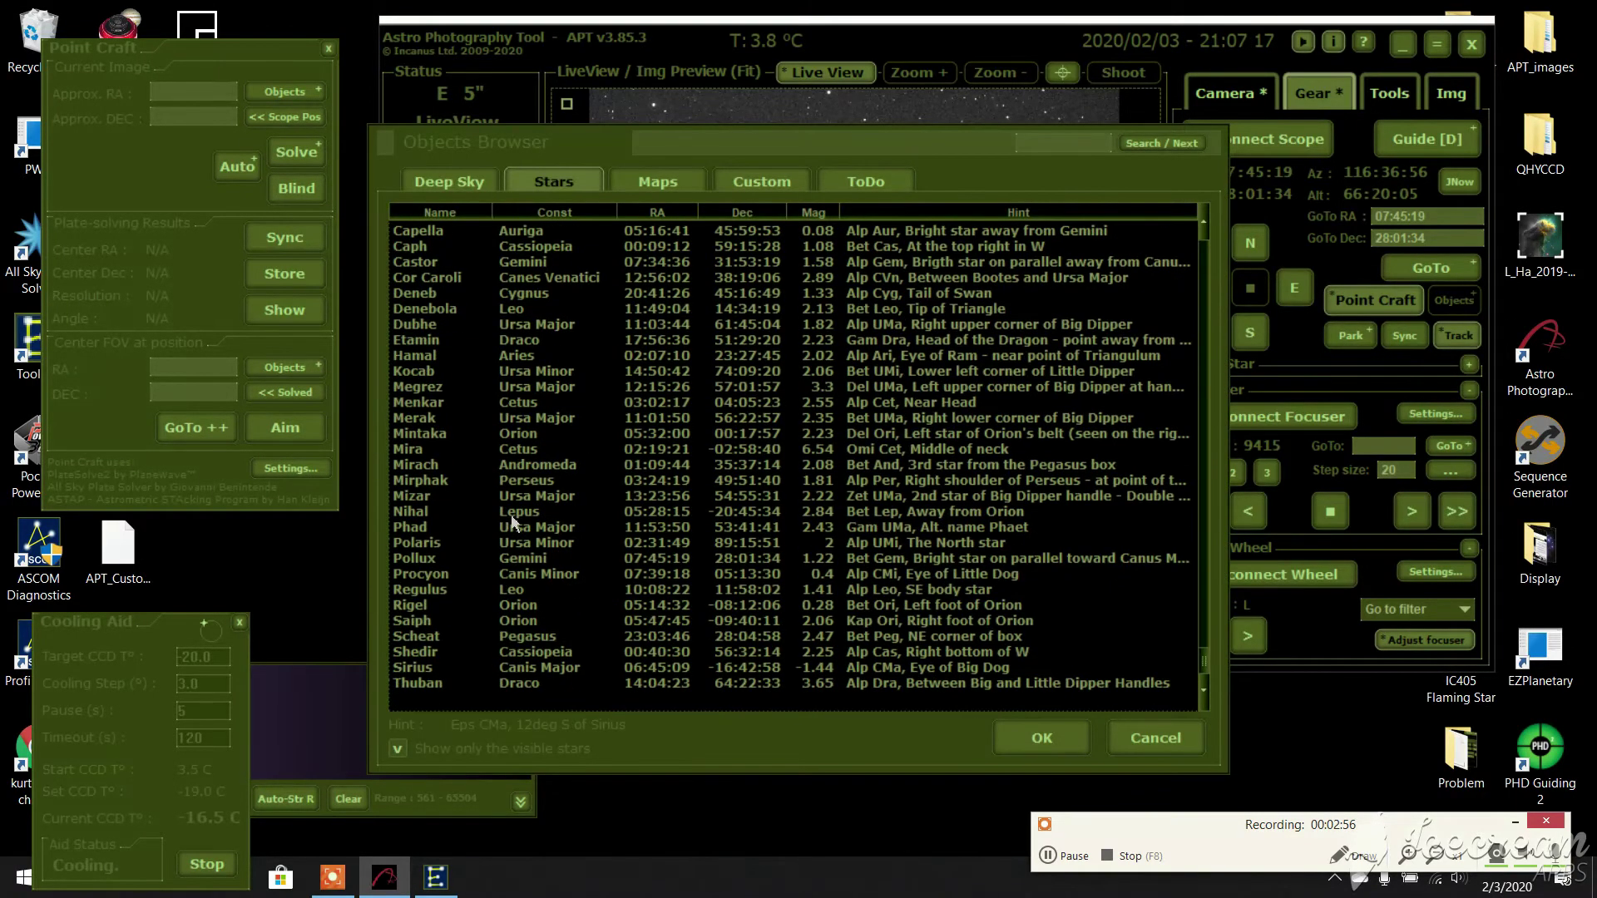
pyautogui.click(436, 561)
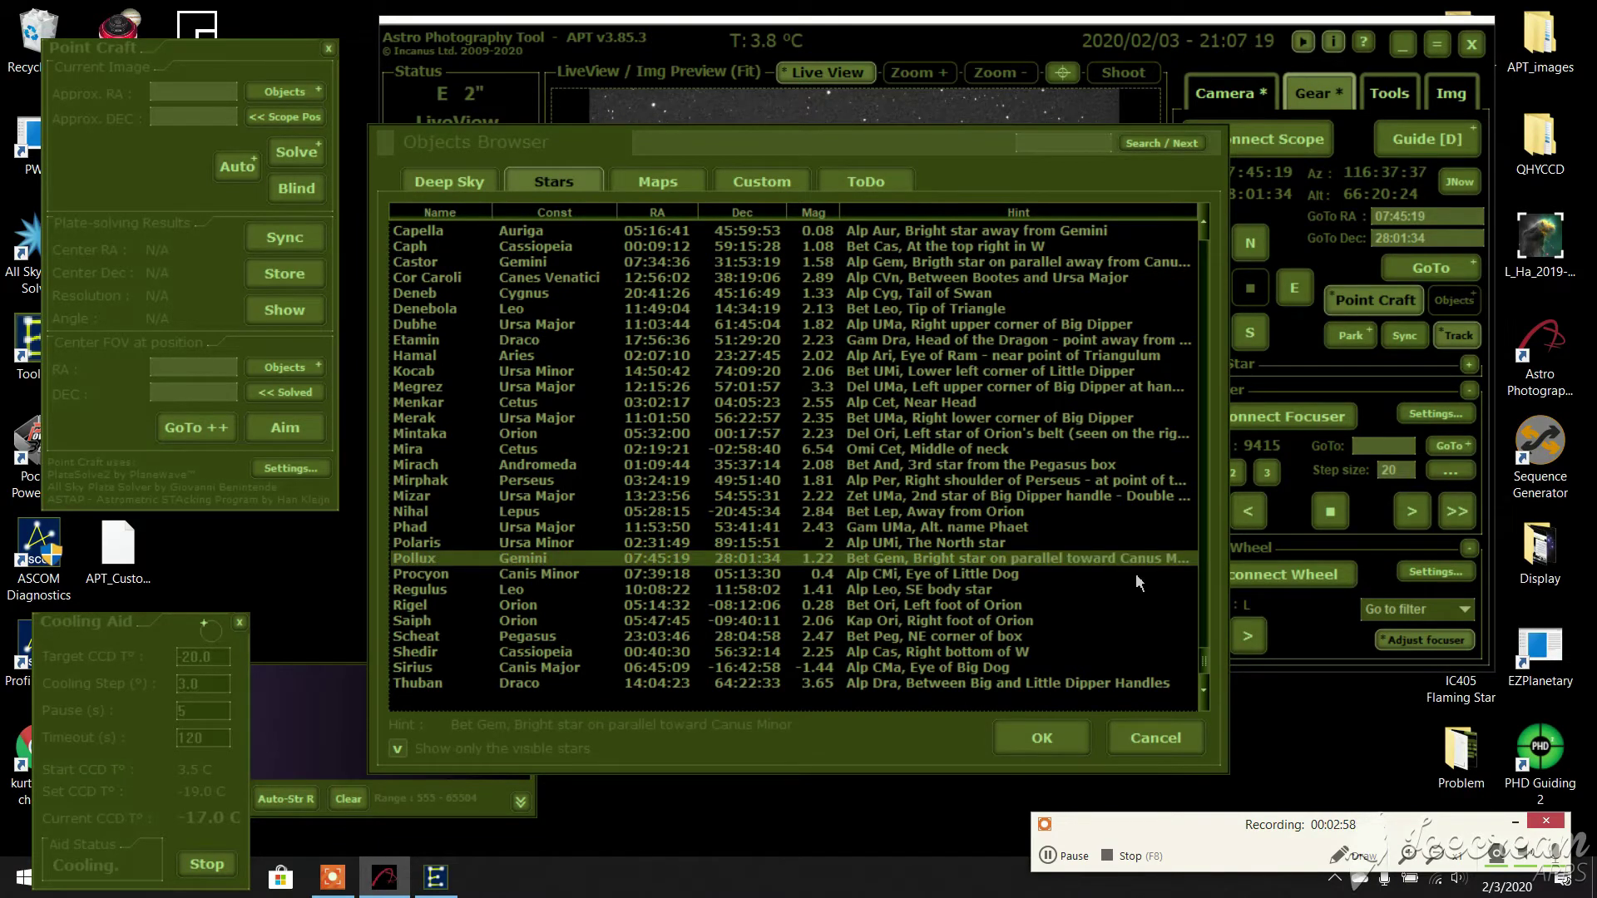
pyautogui.click(1015, 735)
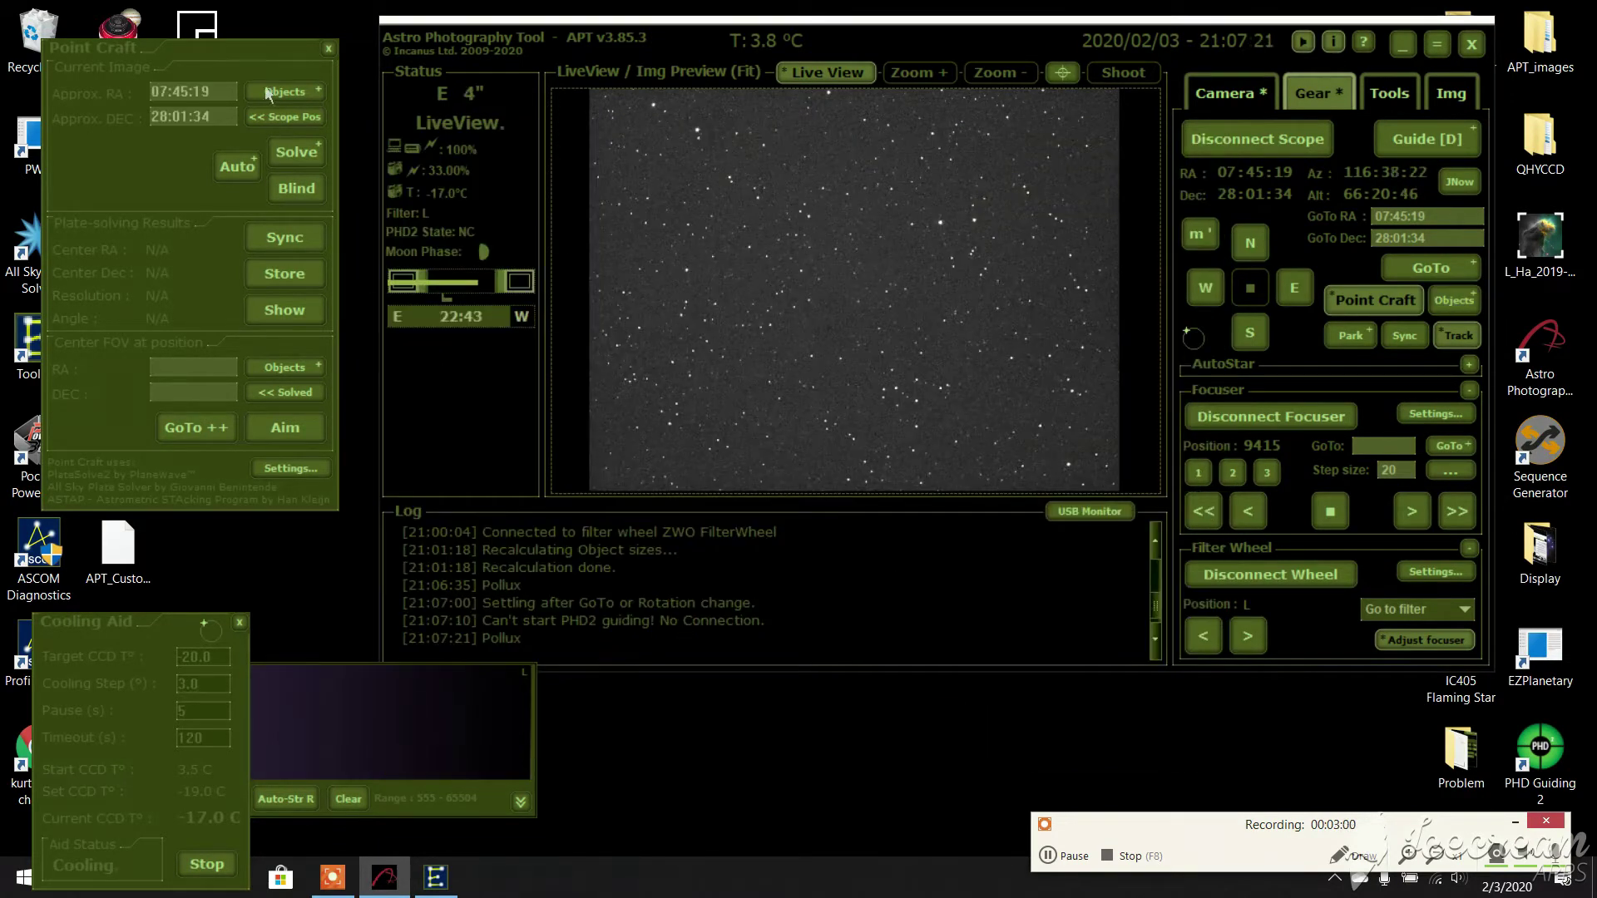
pyautogui.click(300, 155)
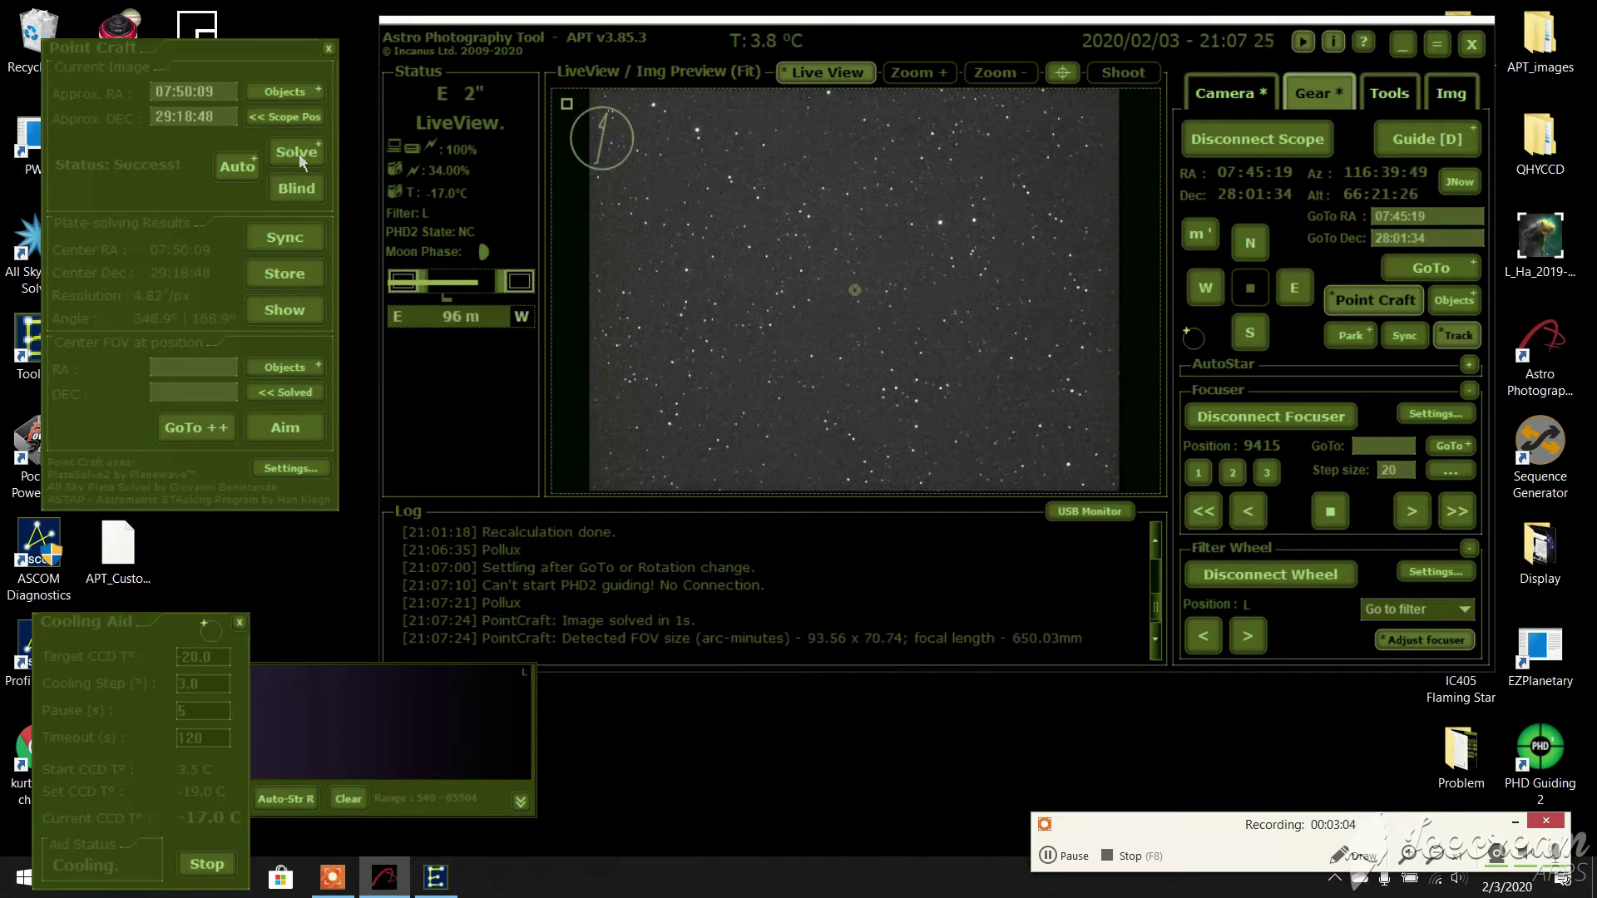
pyautogui.click(288, 239)
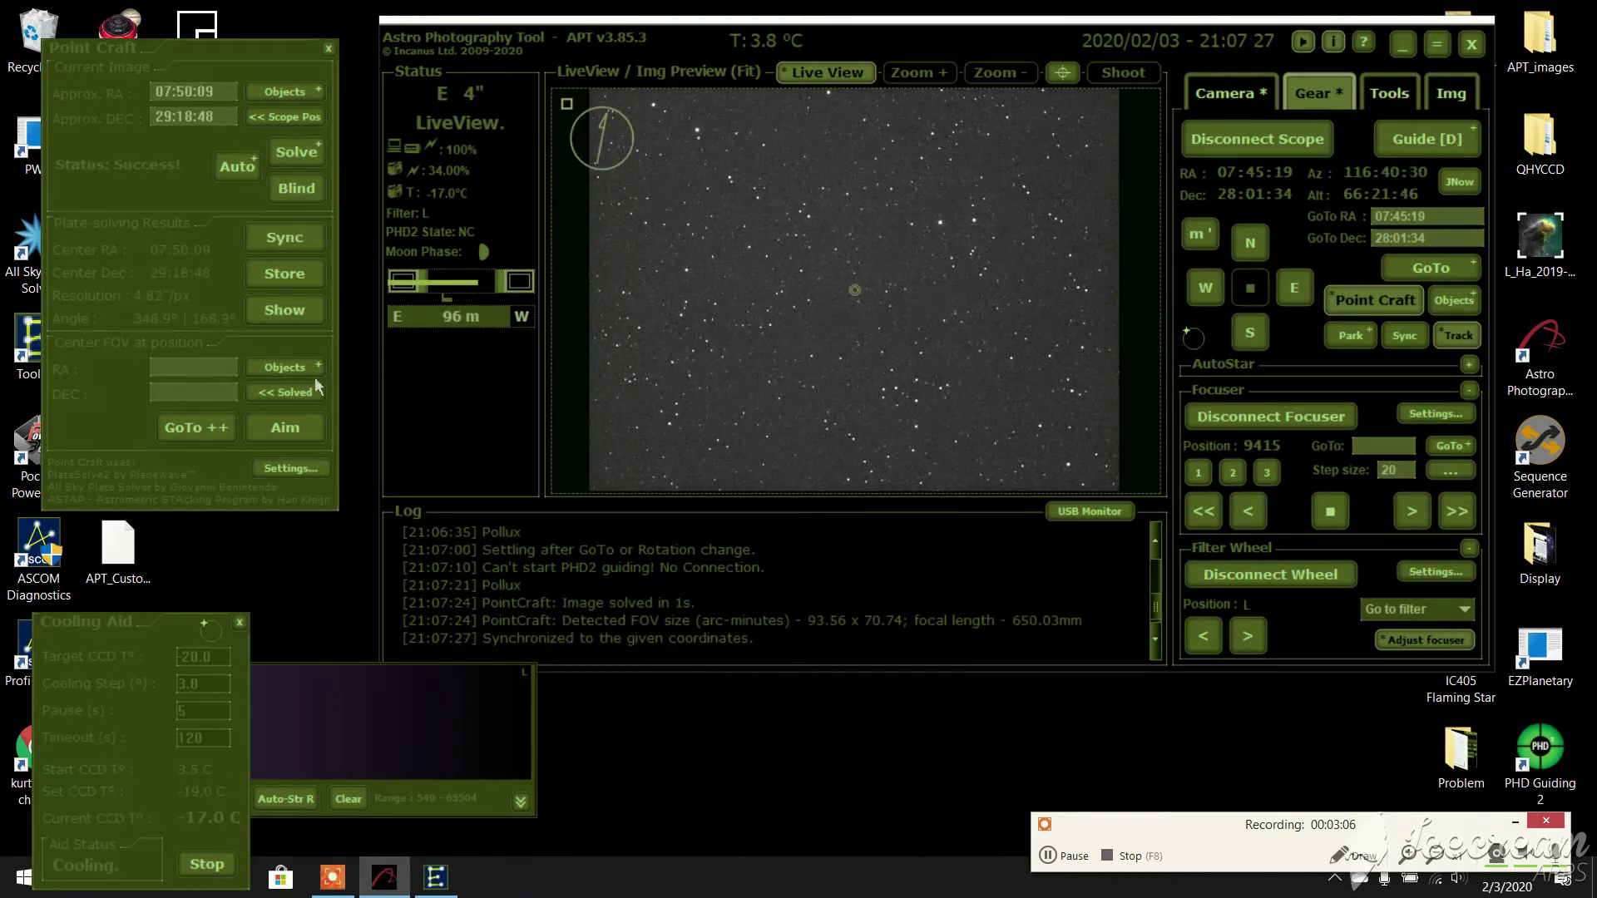
# Step: Pick Pollux as the Center FOV target and run GoTo++ centering on it
pyautogui.click(291, 368)
pyautogui.scroll(-6, 817, 611)
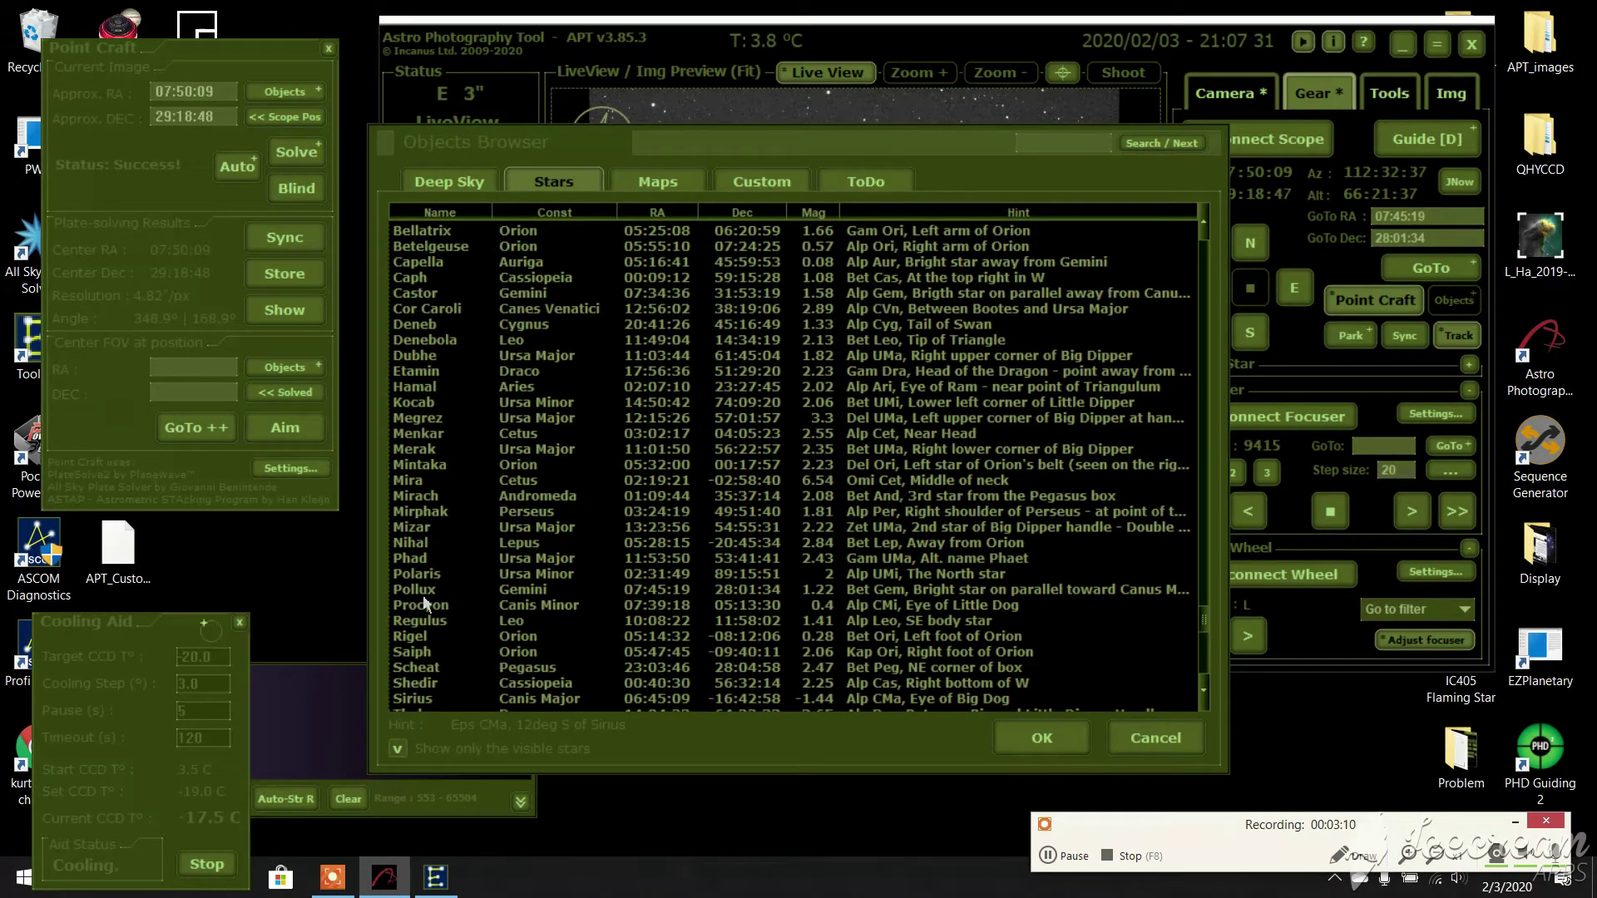
pyautogui.click(424, 592)
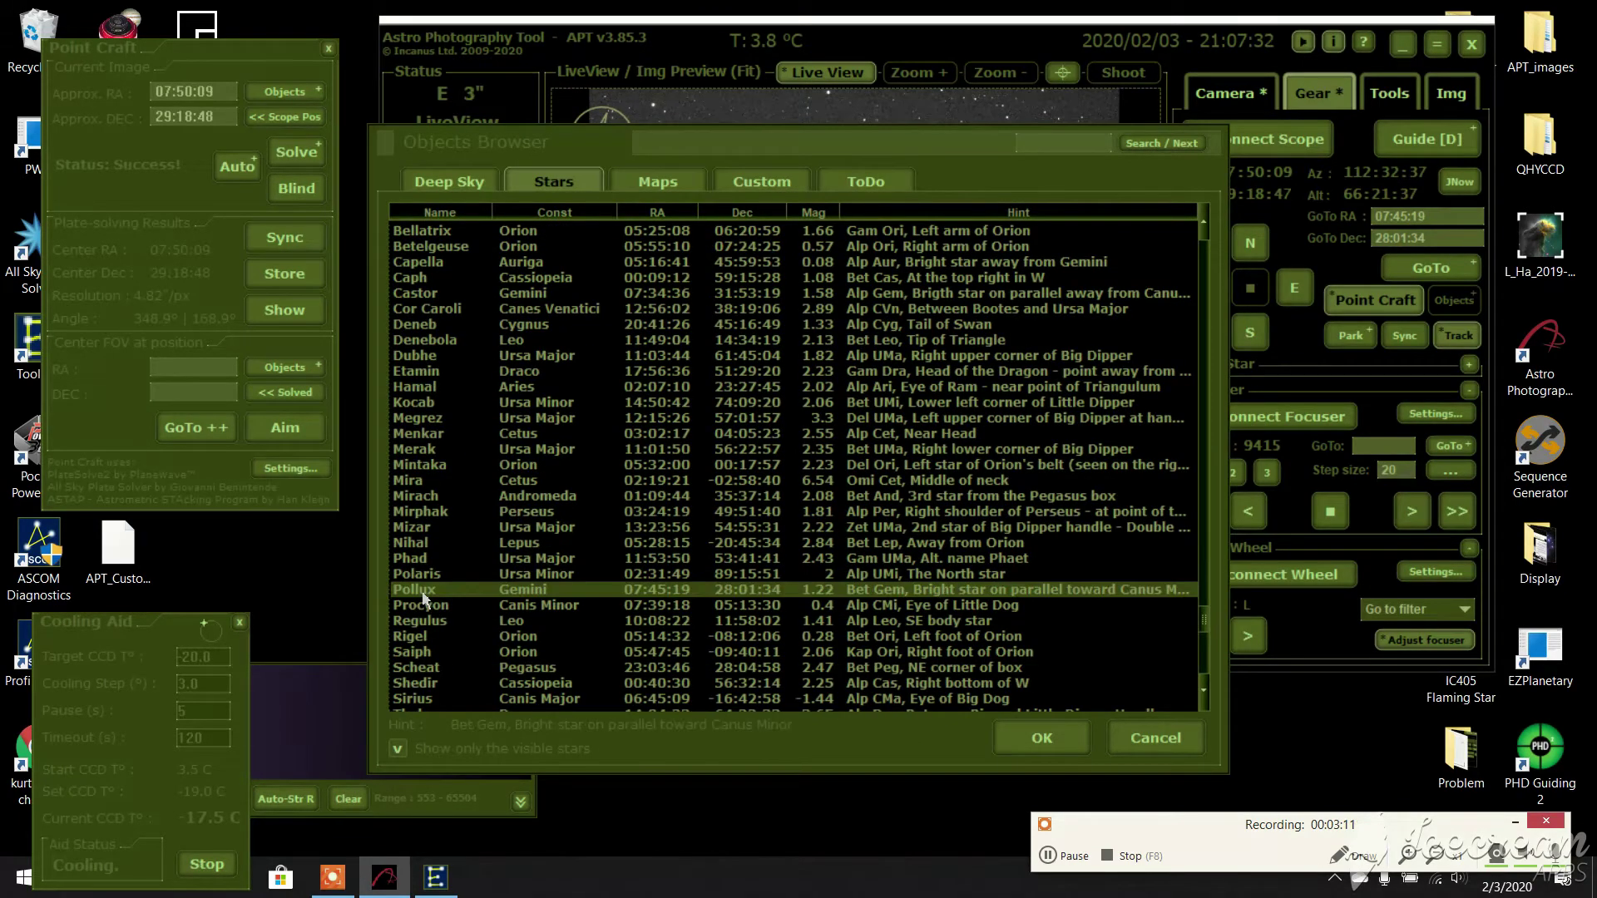
pyautogui.click(287, 368)
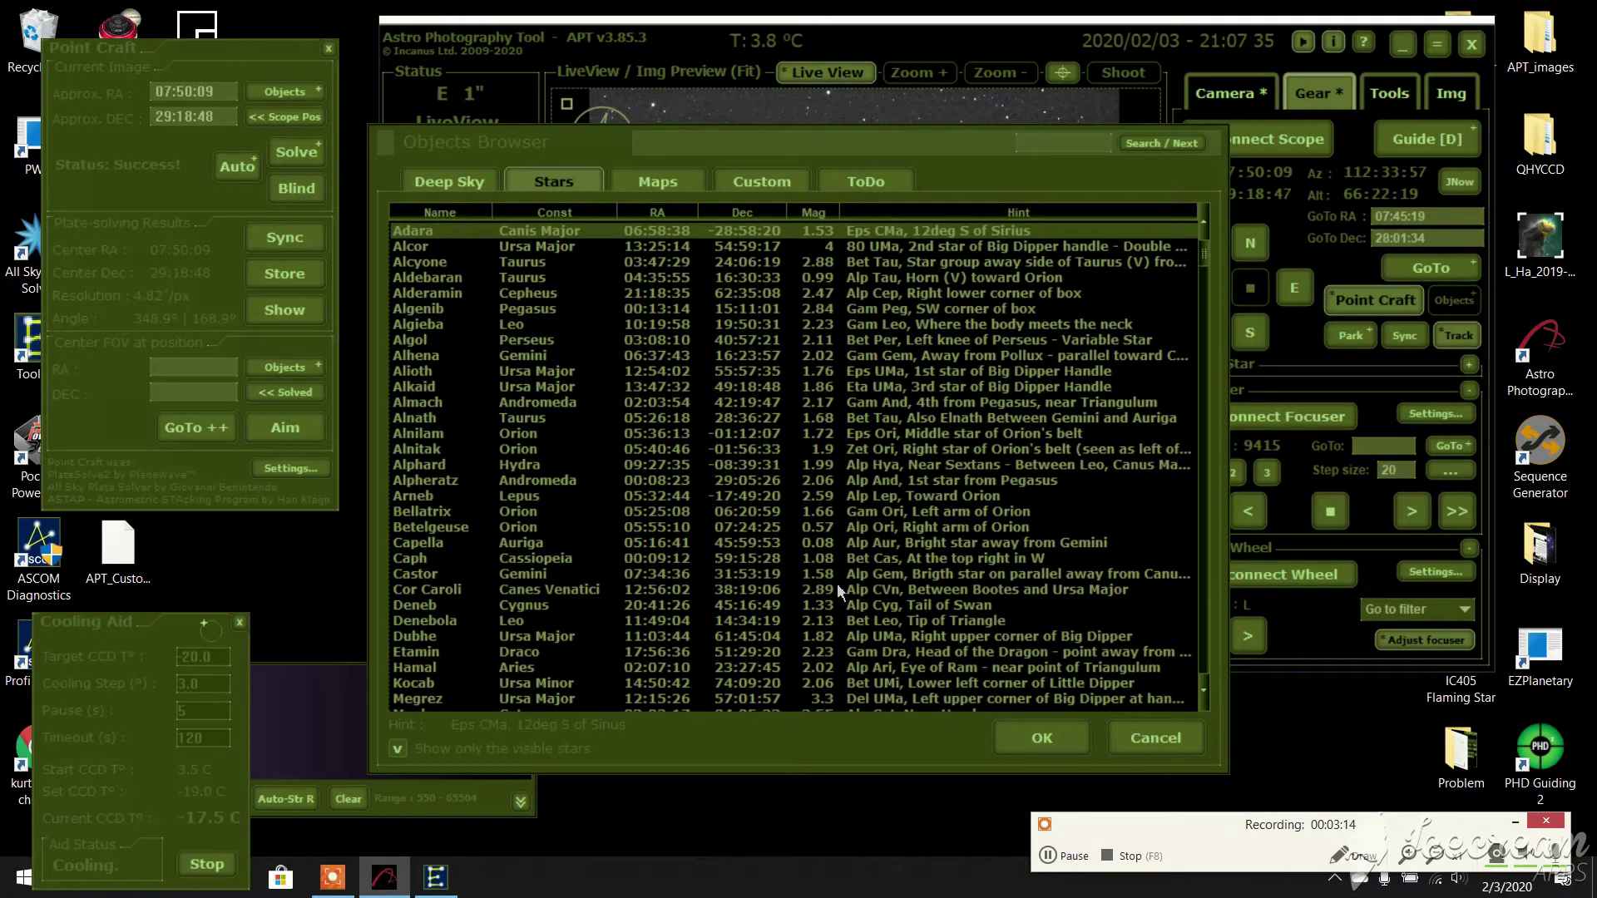
pyautogui.scroll(-7, 657, 412)
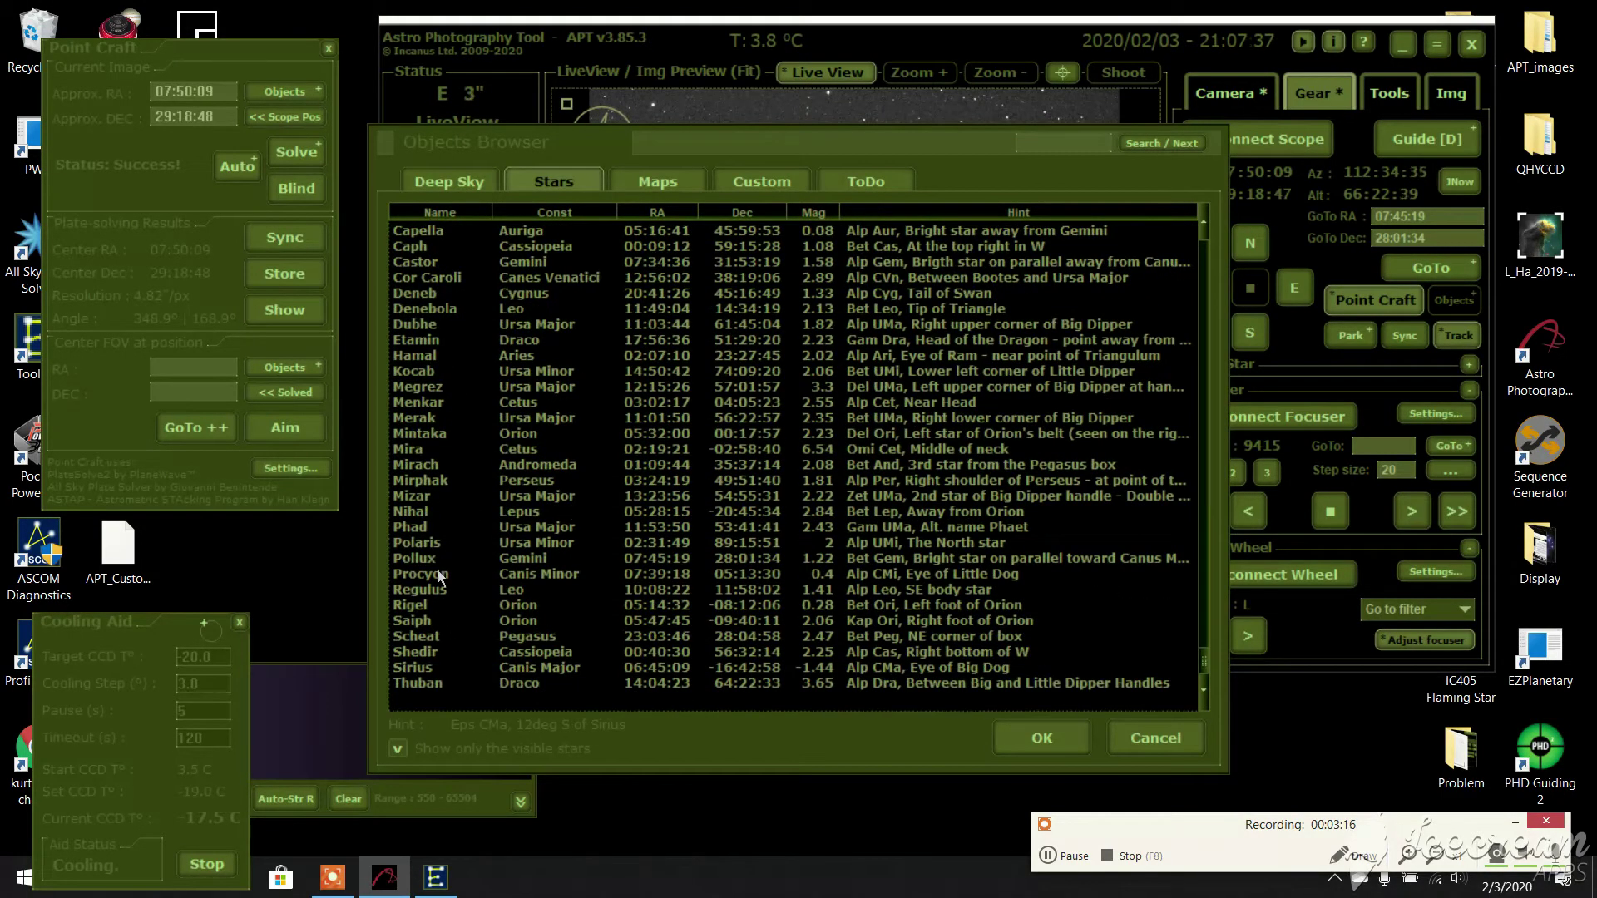
pyautogui.click(433, 563)
pyautogui.click(1045, 732)
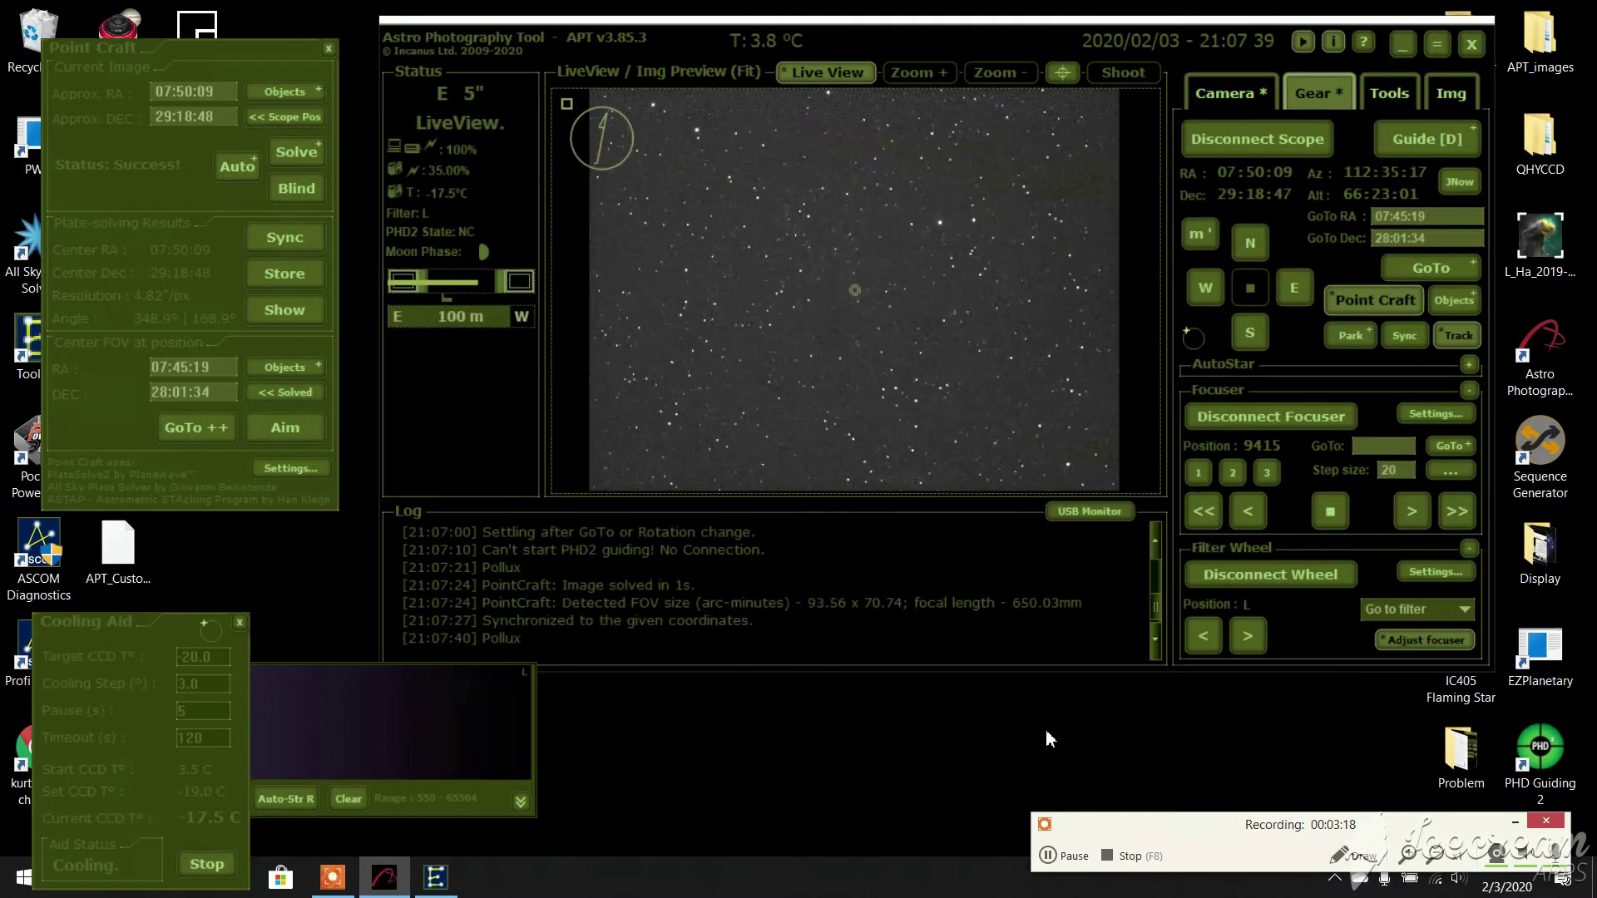
pyautogui.click(201, 429)
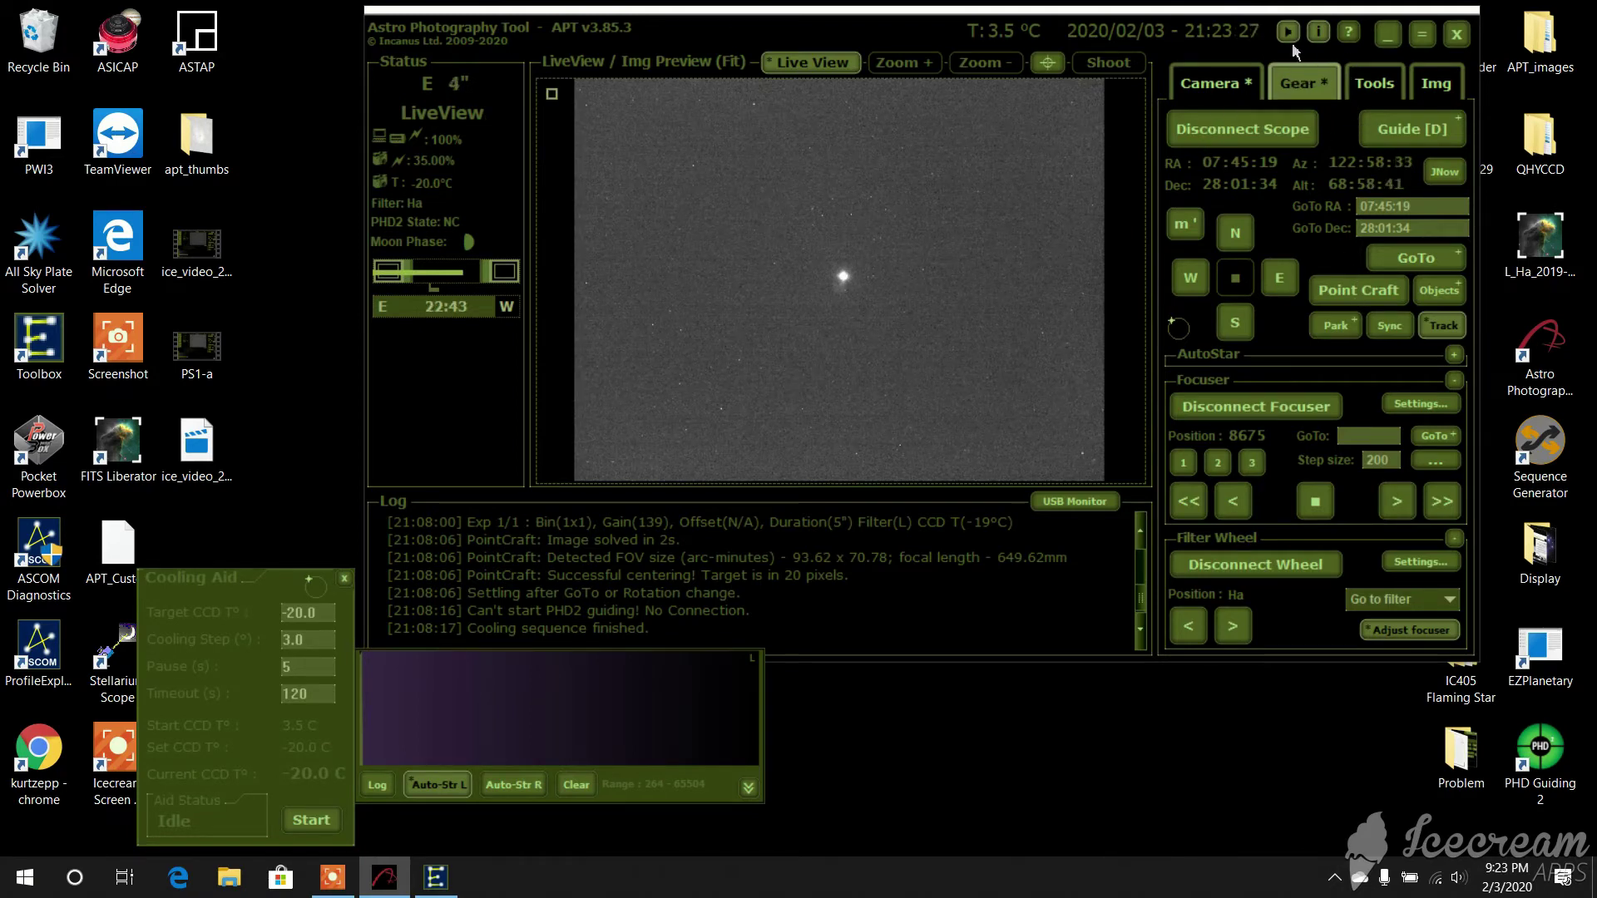
# Step: Choose Sh2-274 from the ToDo target list and slew the mount to it
pyautogui.click(1437, 293)
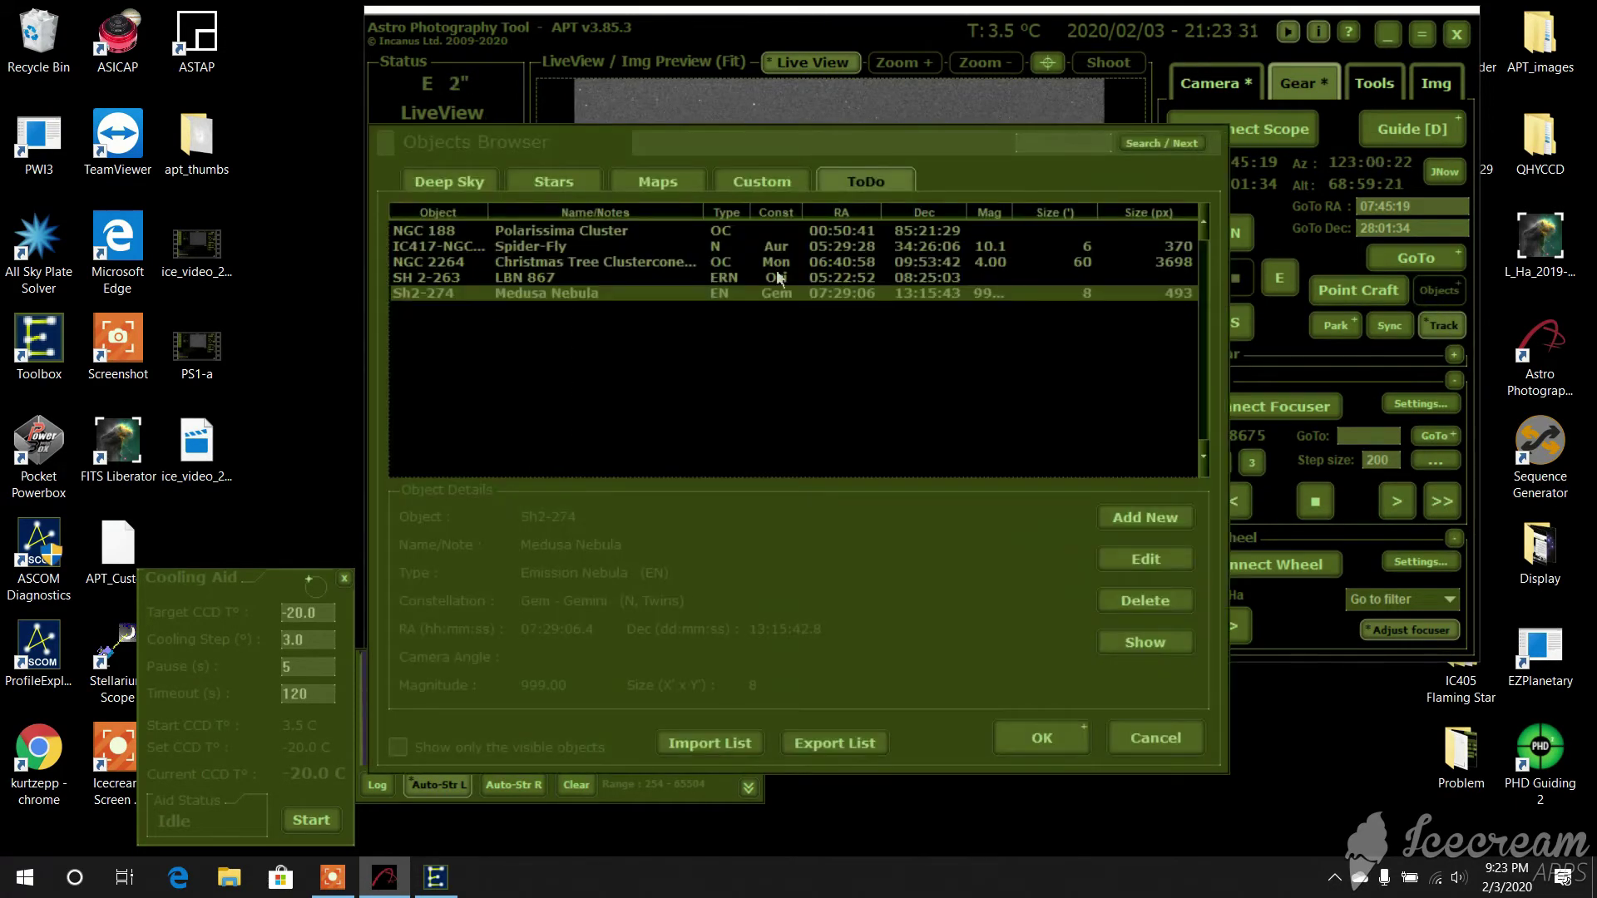
pyautogui.click(1060, 739)
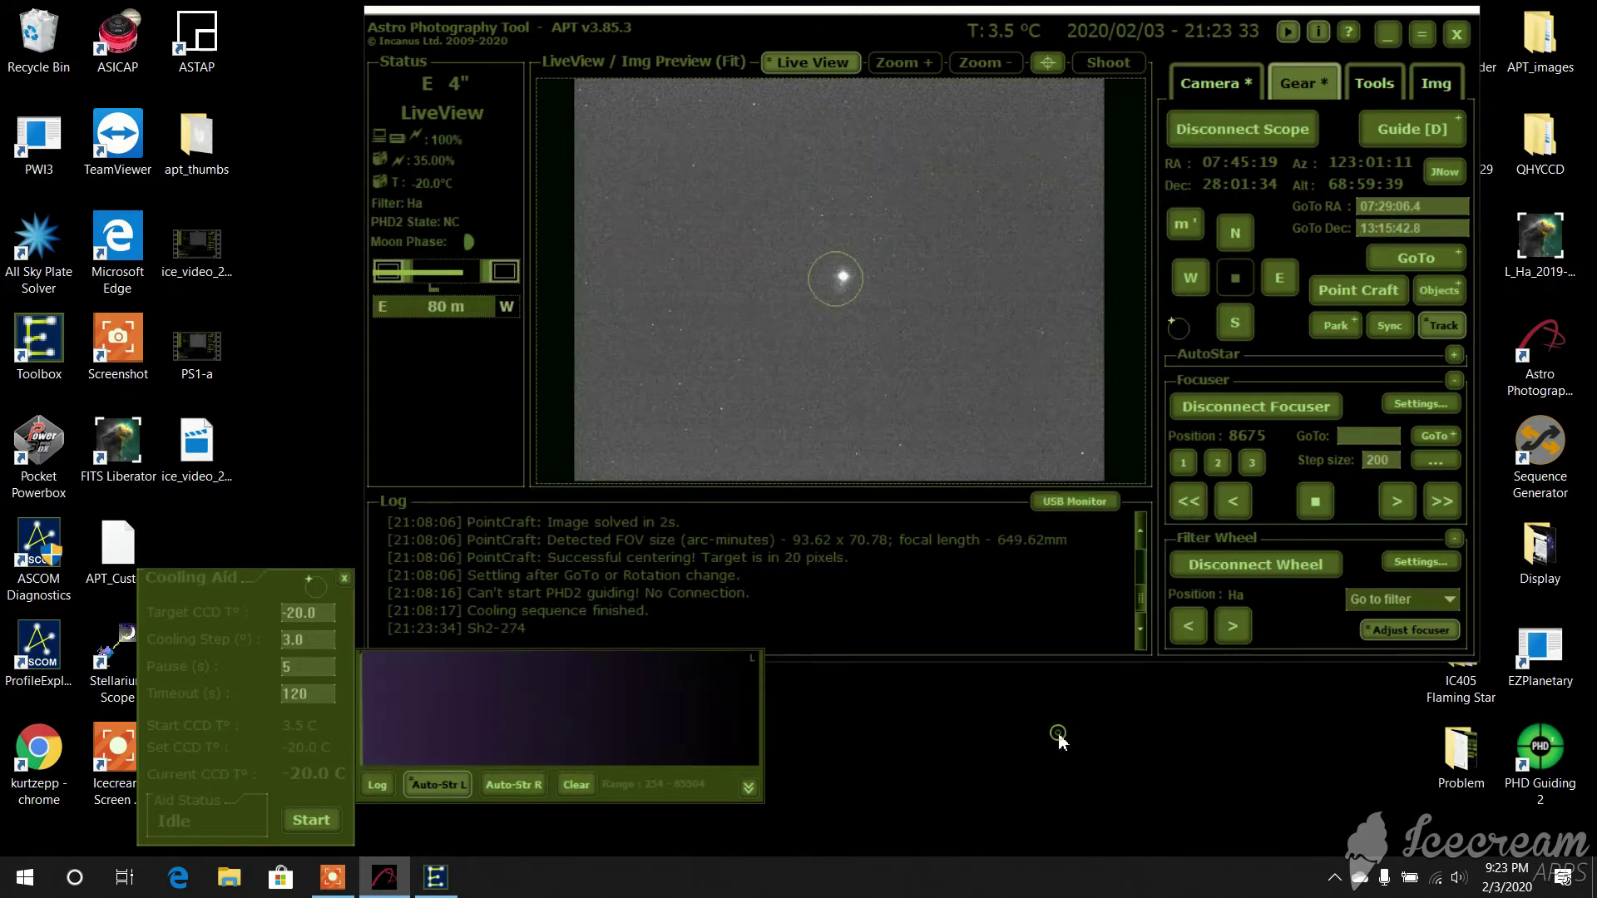
pyautogui.click(1419, 260)
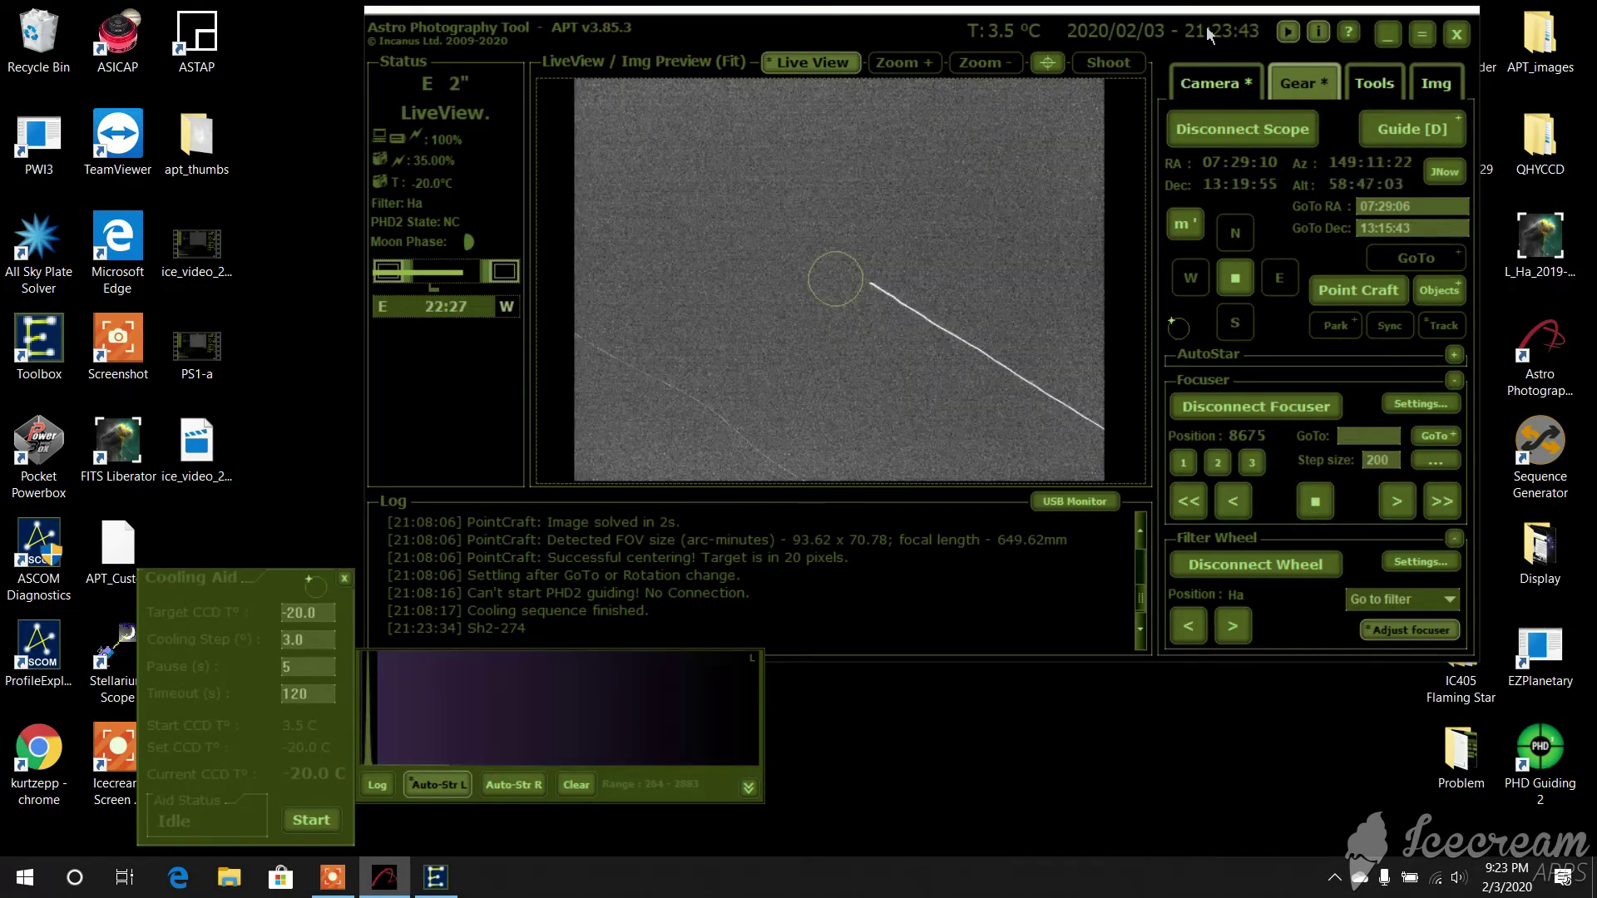
pyautogui.moveTo(1193, 33); pyautogui.dragTo(1221, 33)
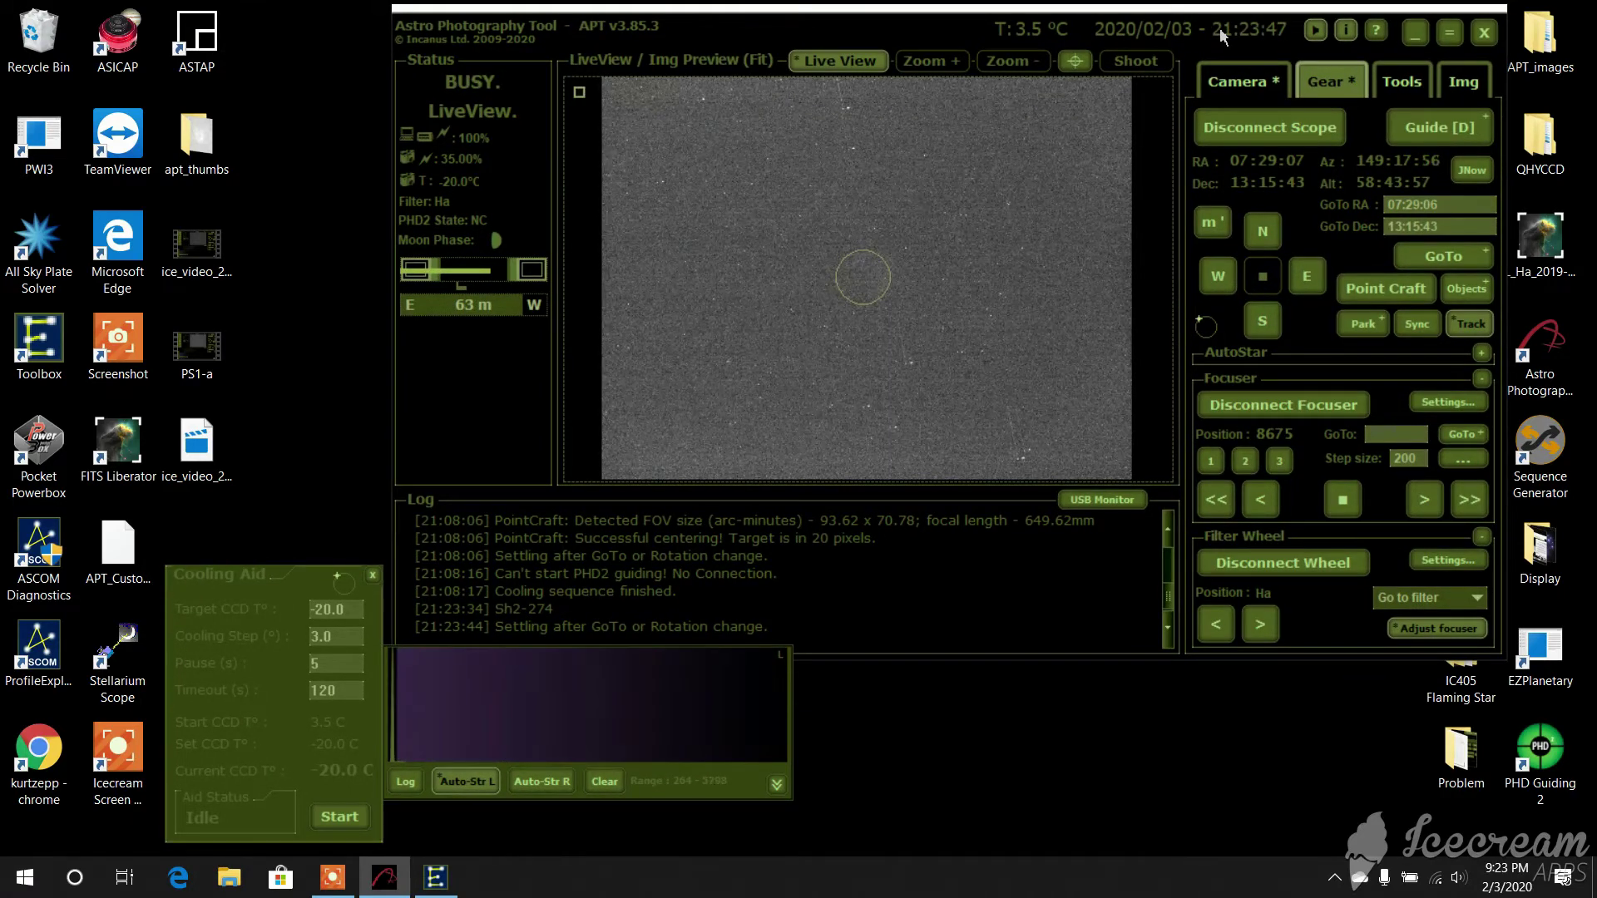
pyautogui.click(1388, 289)
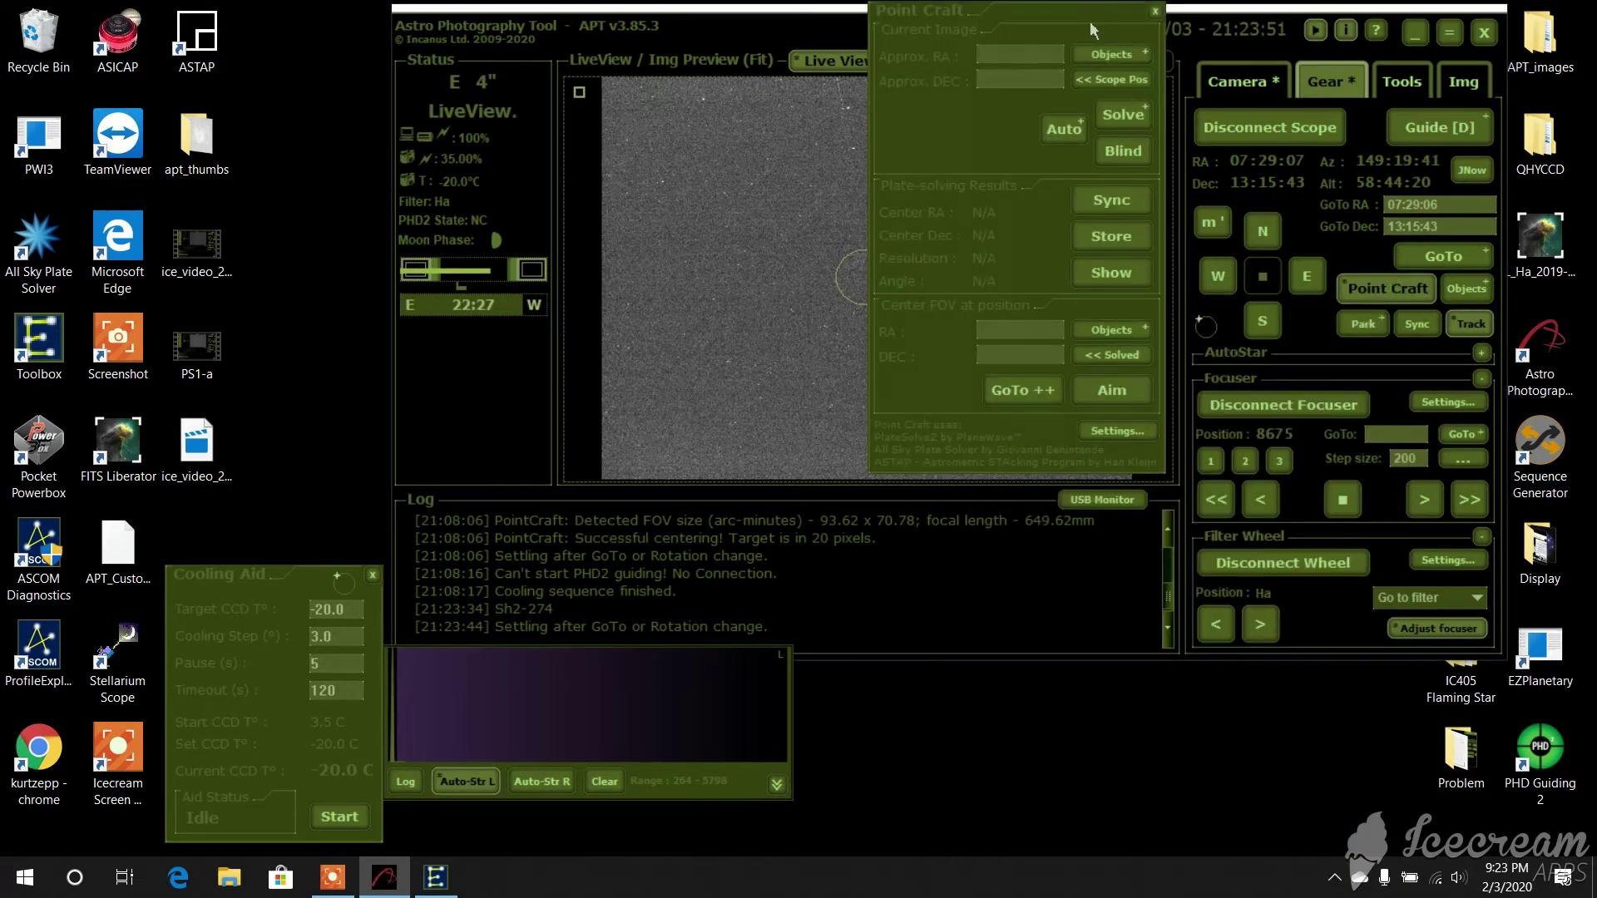
# Step: Load Sh2-274 as approximate coordinates, attempt a solve, sync the mount, and pick Sh2-274 for centering
pyautogui.moveTo(1091, 25); pyautogui.dragTo(291, 97)
pyautogui.click(307, 121)
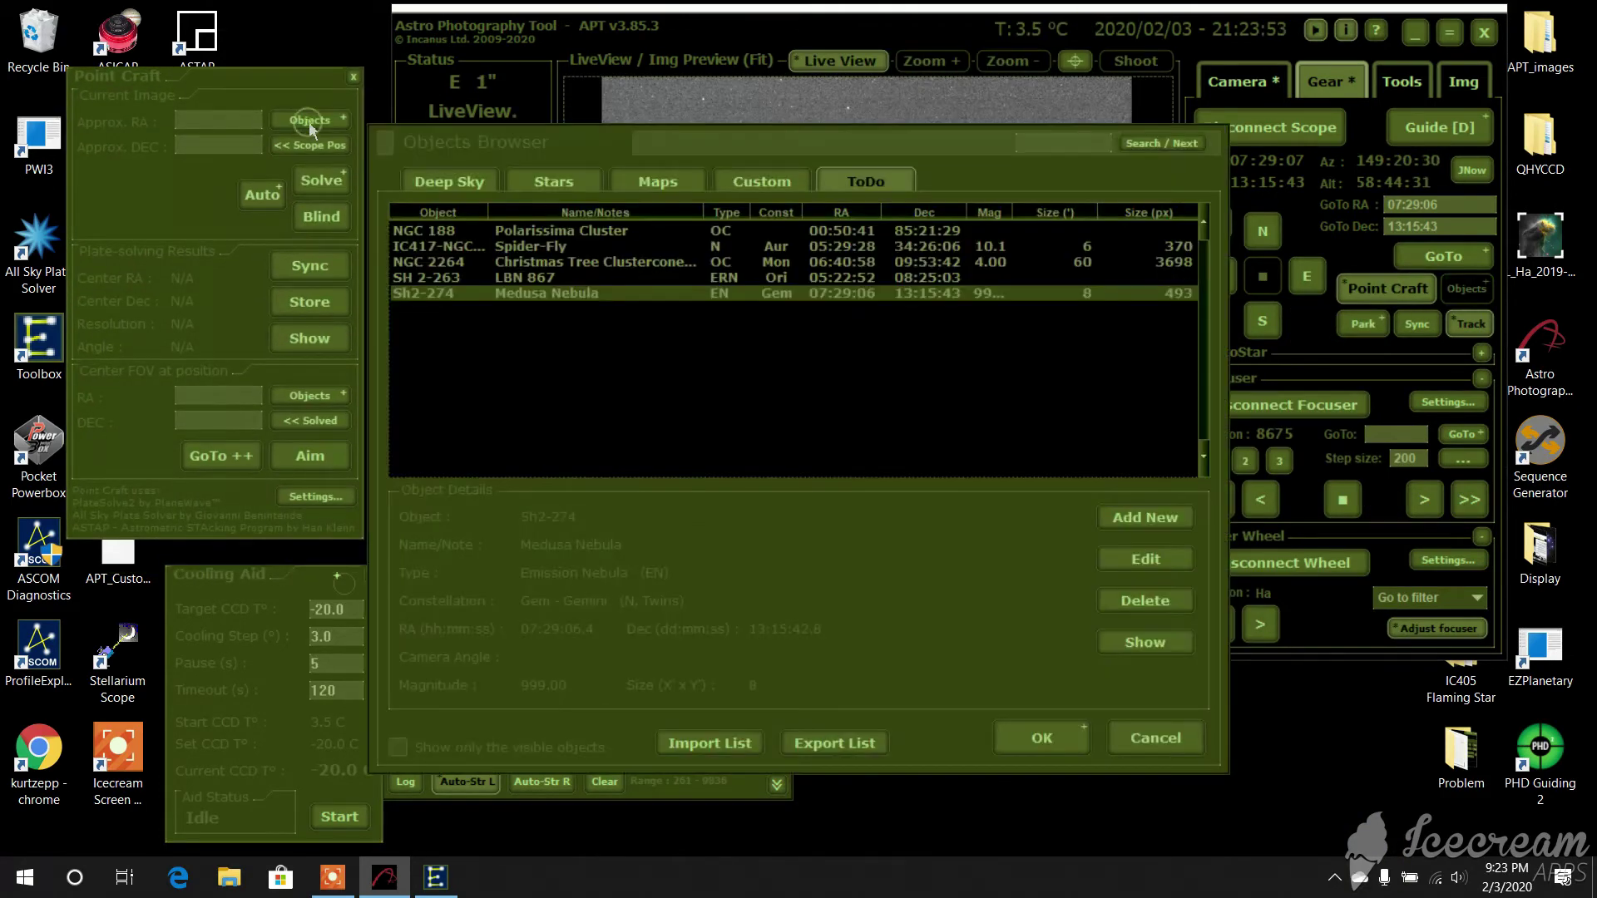
pyautogui.click(1031, 739)
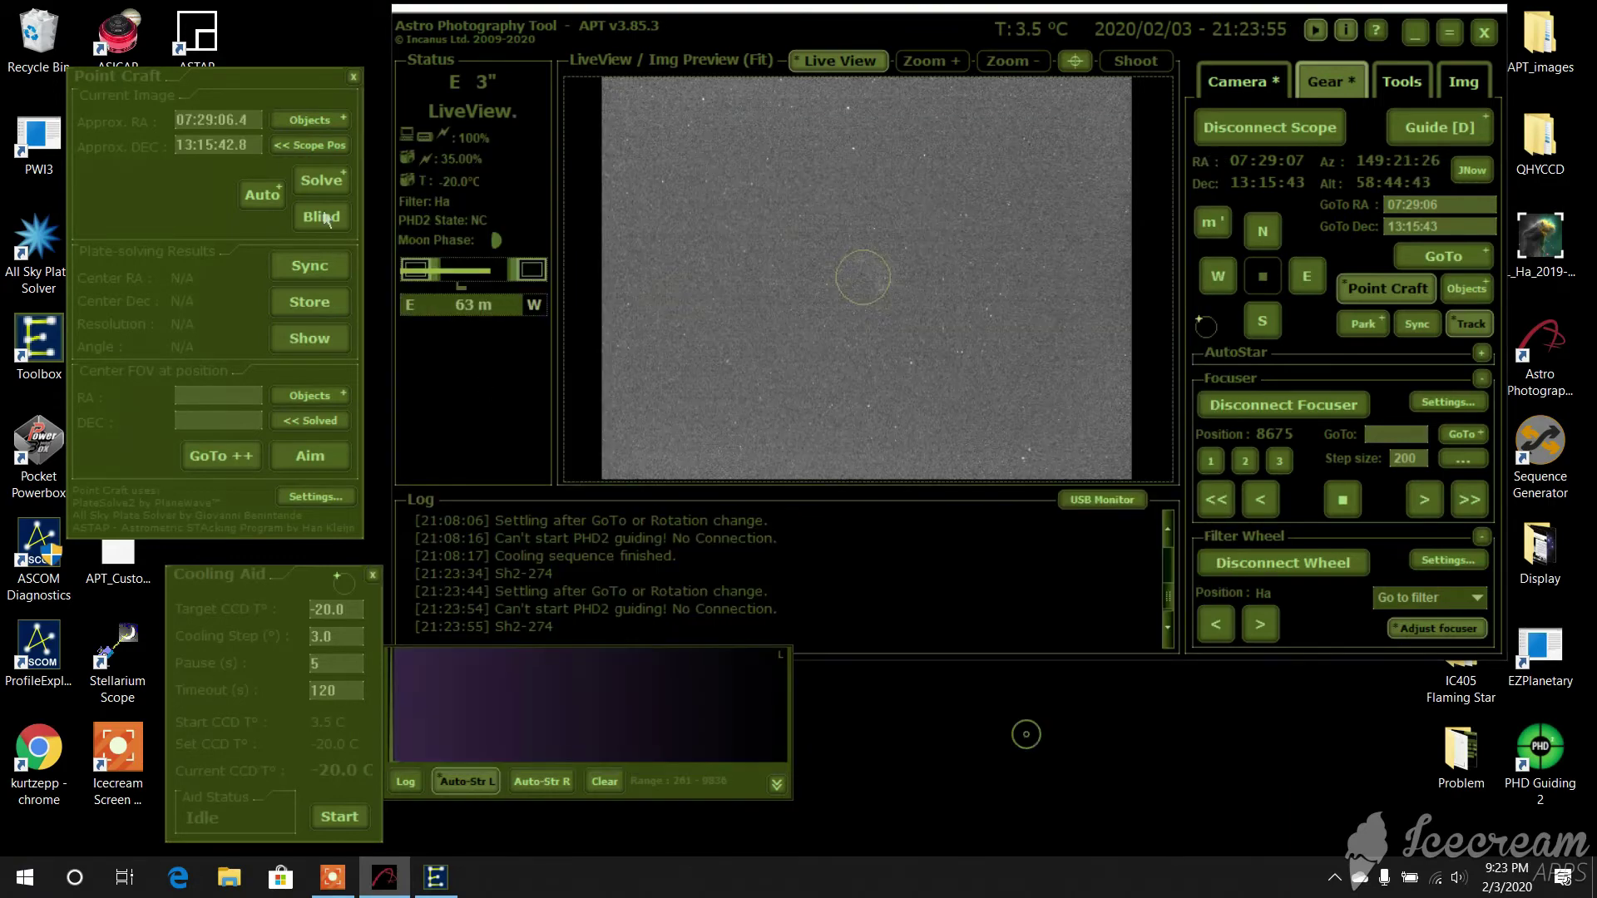
pyautogui.click(322, 182)
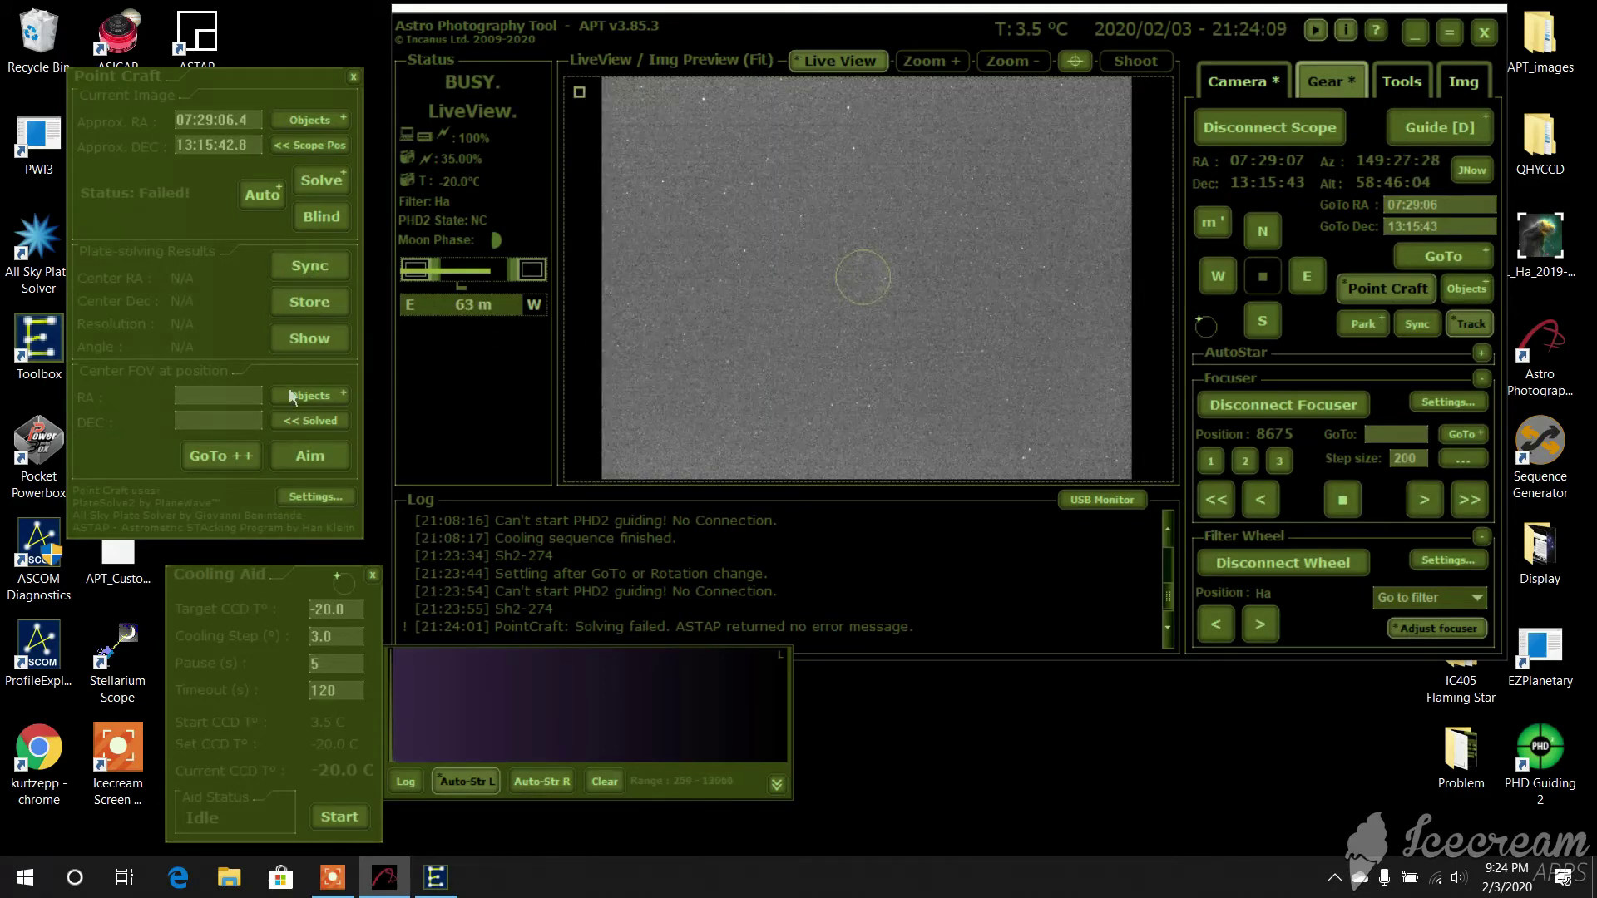
pyautogui.click(1418, 325)
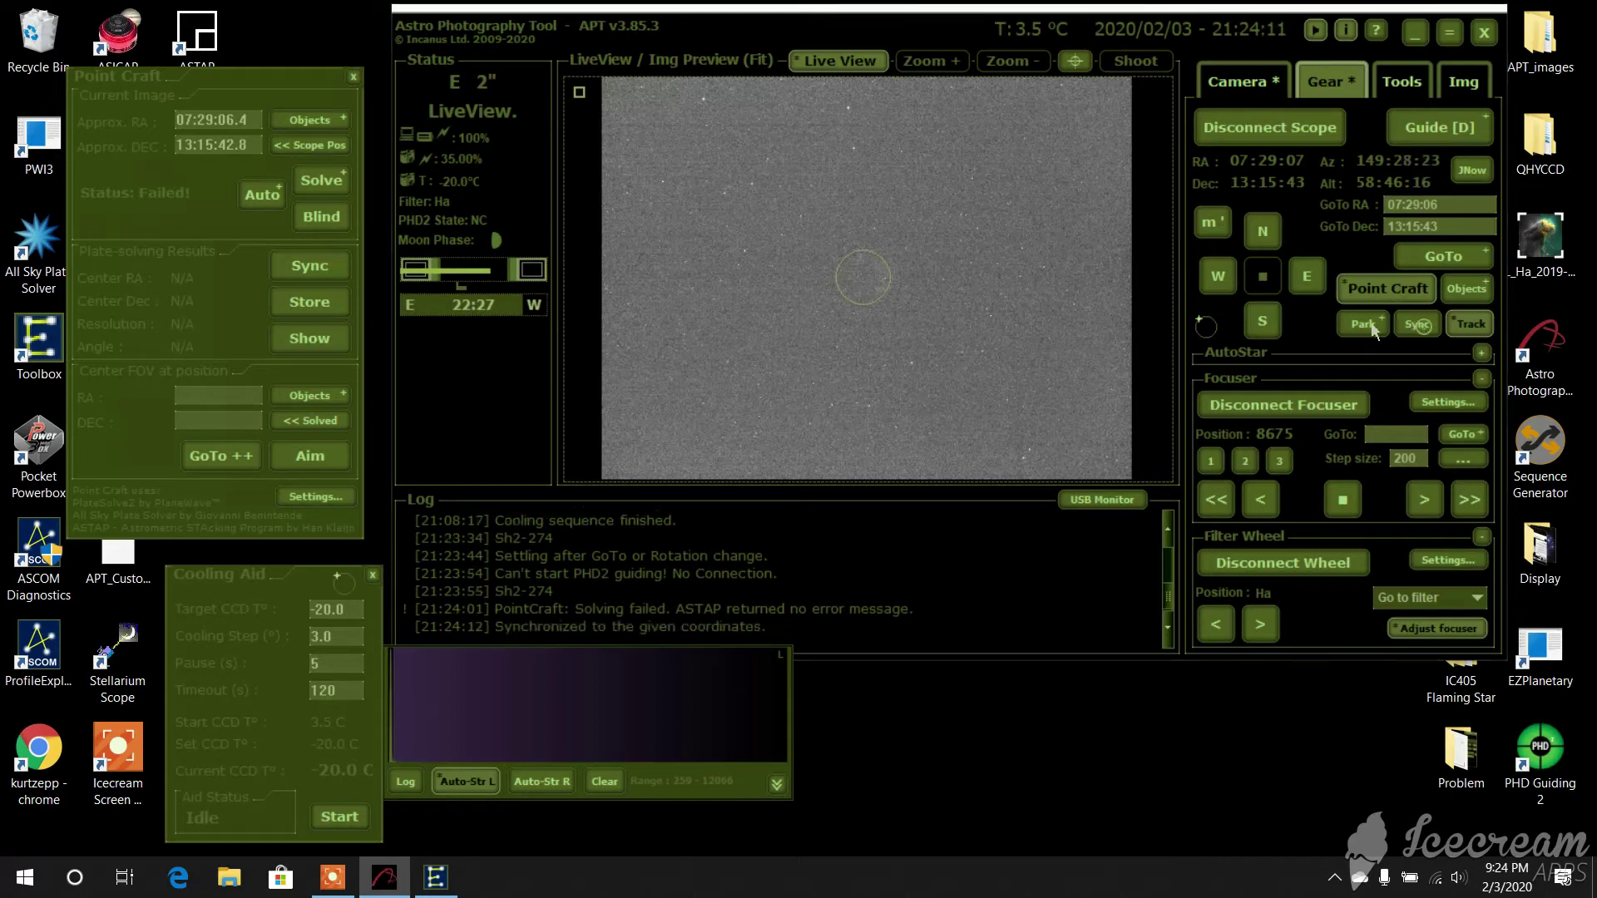
pyautogui.click(307, 397)
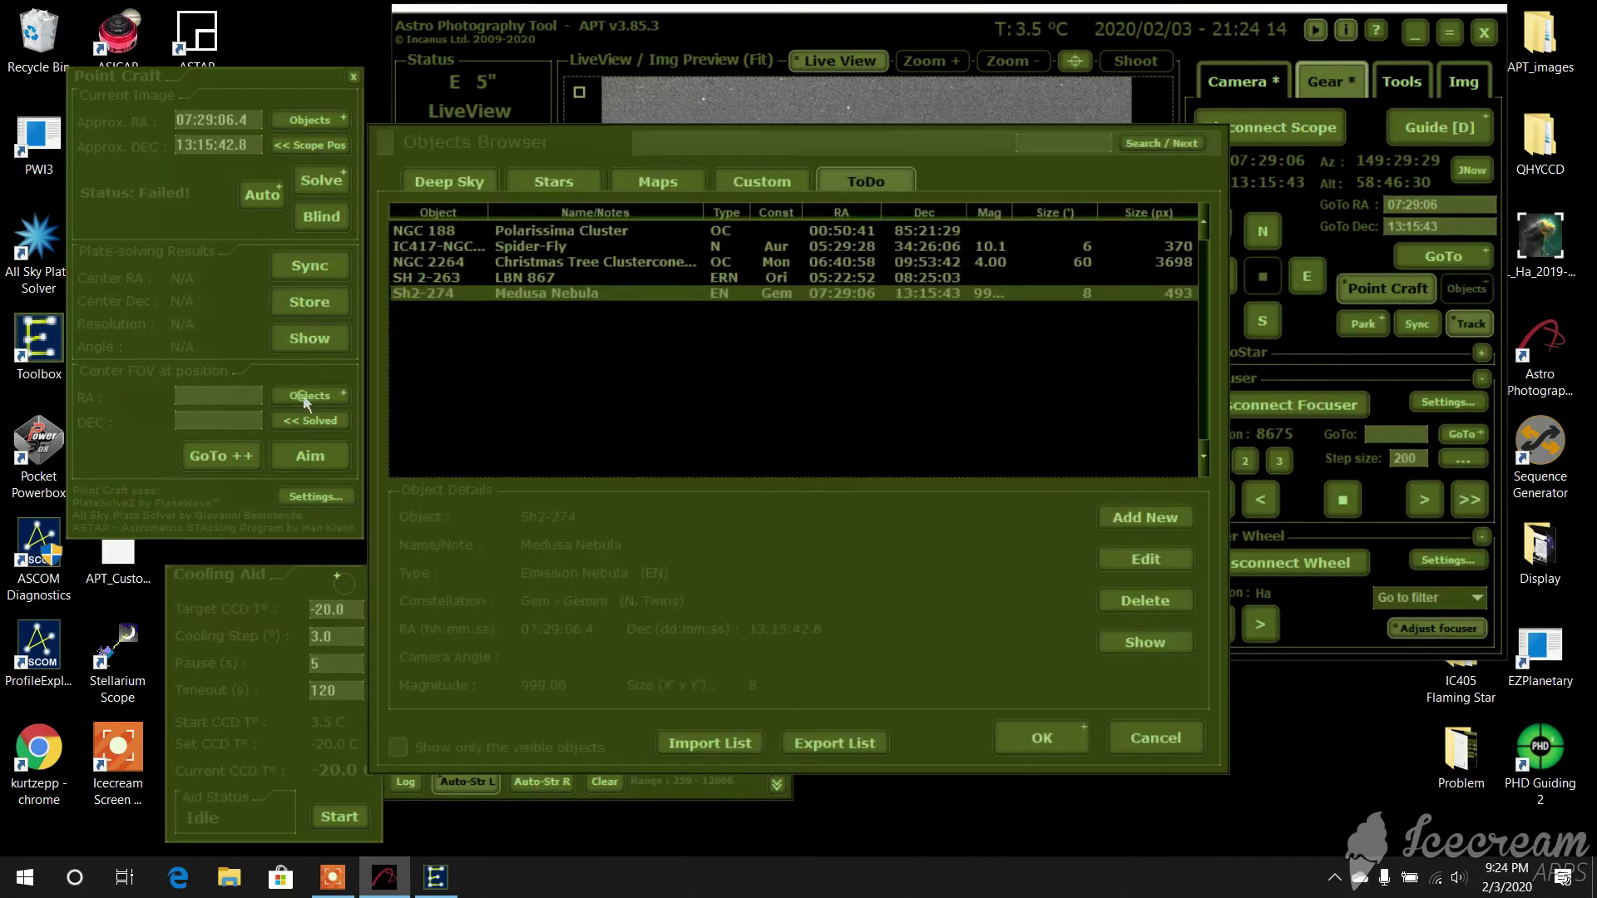
pyautogui.click(1051, 731)
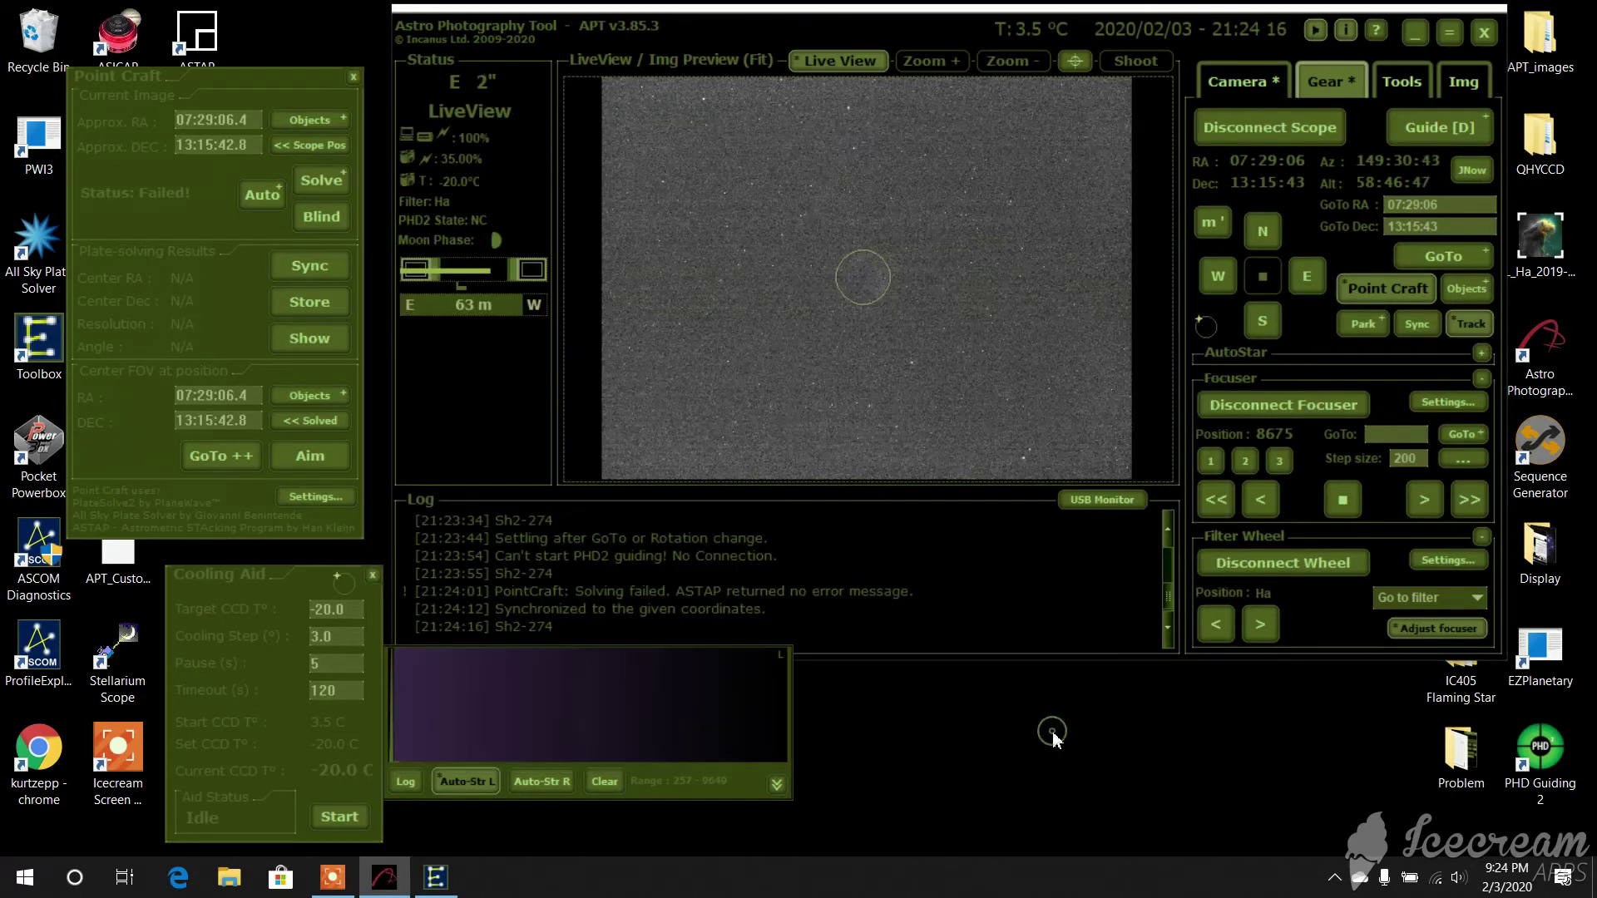
# Step: Run GoTo++ centering on Sh2-274 until it lands within 5 pixels
pyautogui.click(211, 457)
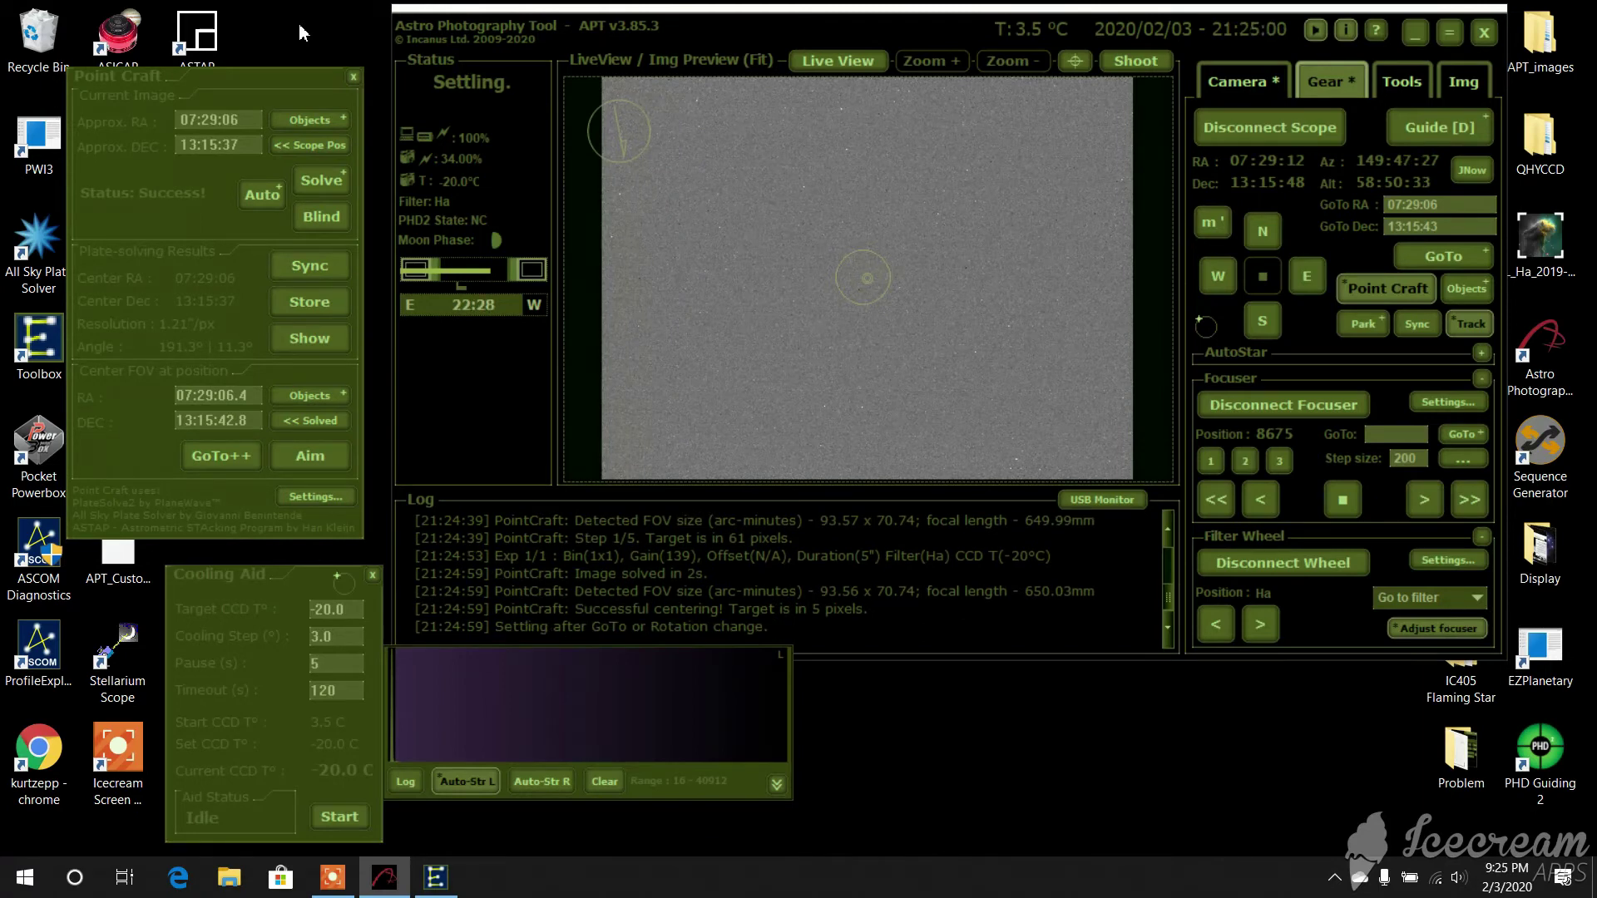
# Step: Close Point Craft, launch PHD2, and connect the guide camera and mount
pyautogui.click(355, 78)
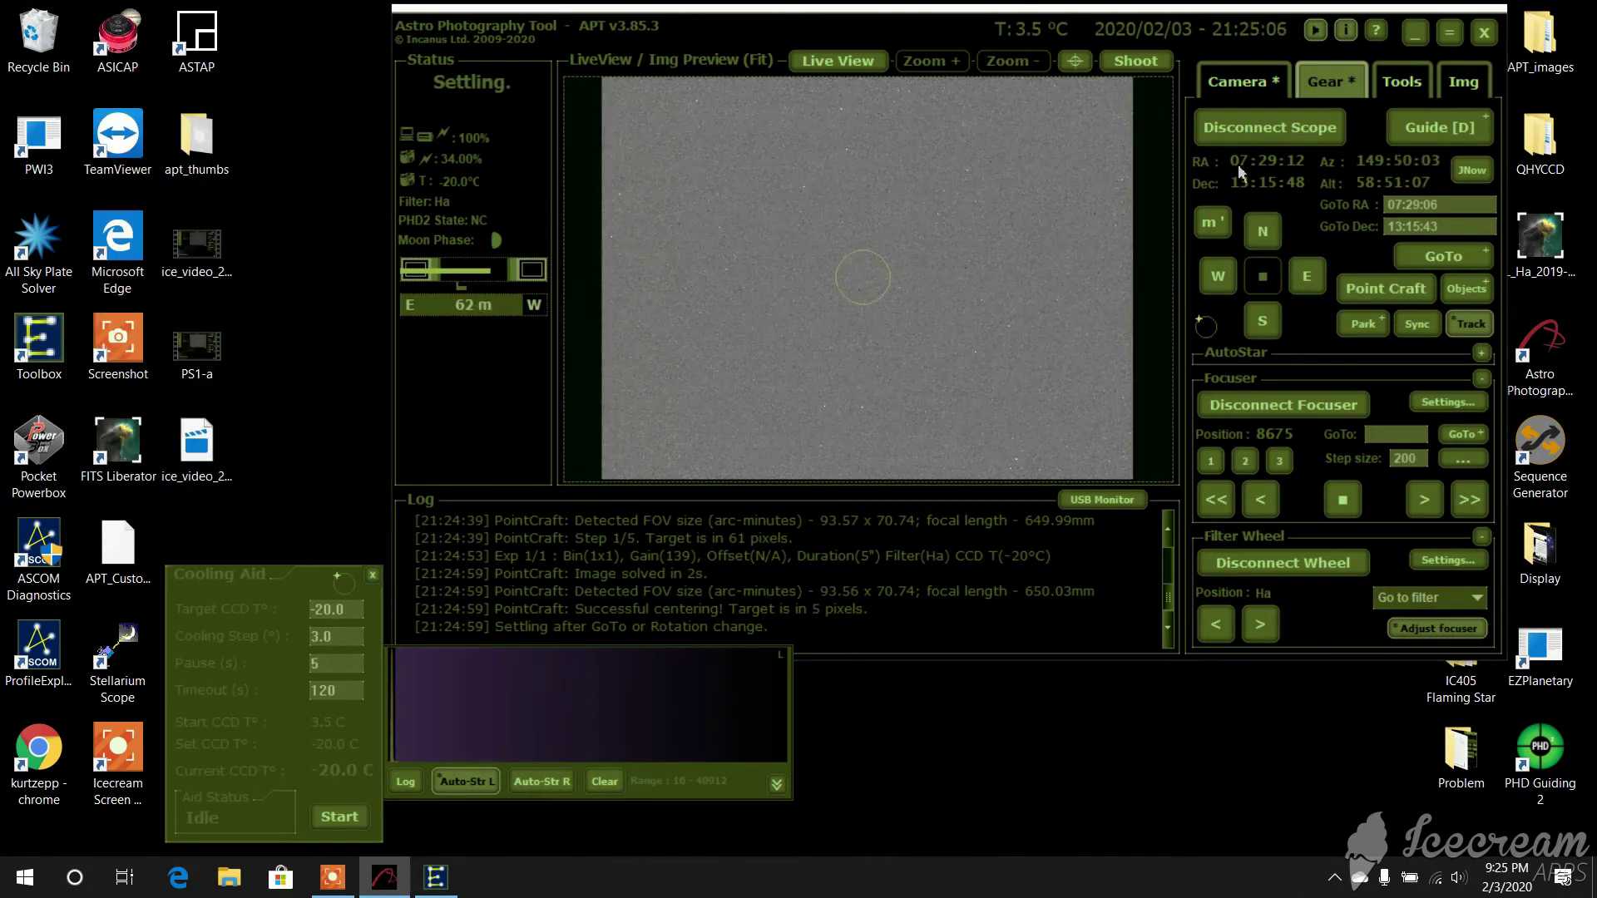
pyautogui.doubleClick(1552, 751)
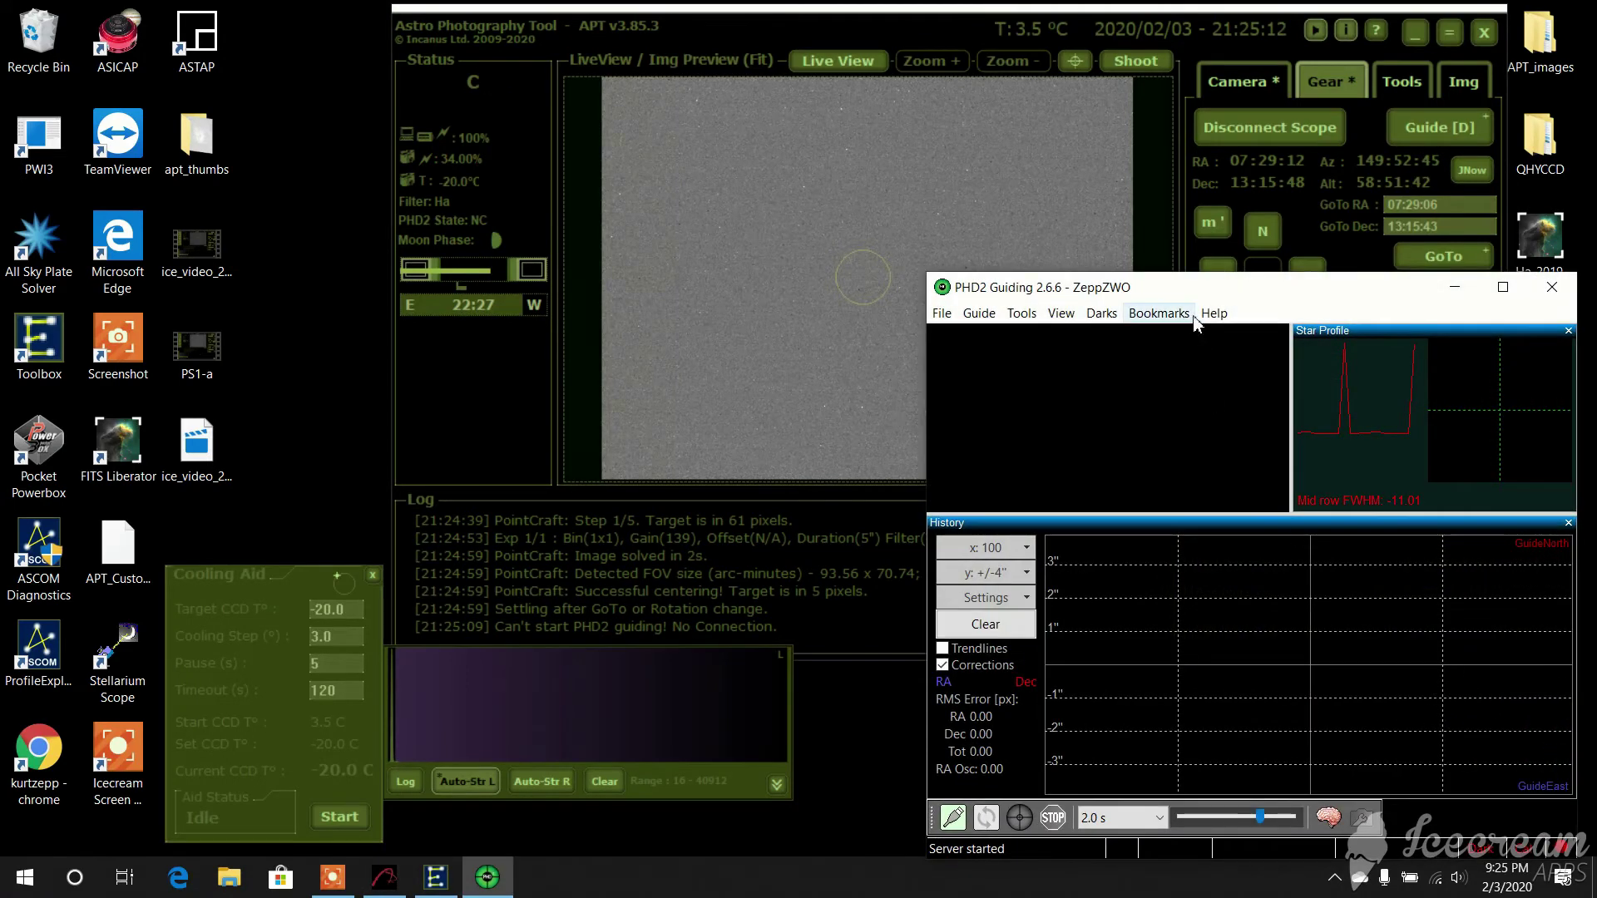
pyautogui.moveTo(1282, 292); pyautogui.dragTo(1194, 300)
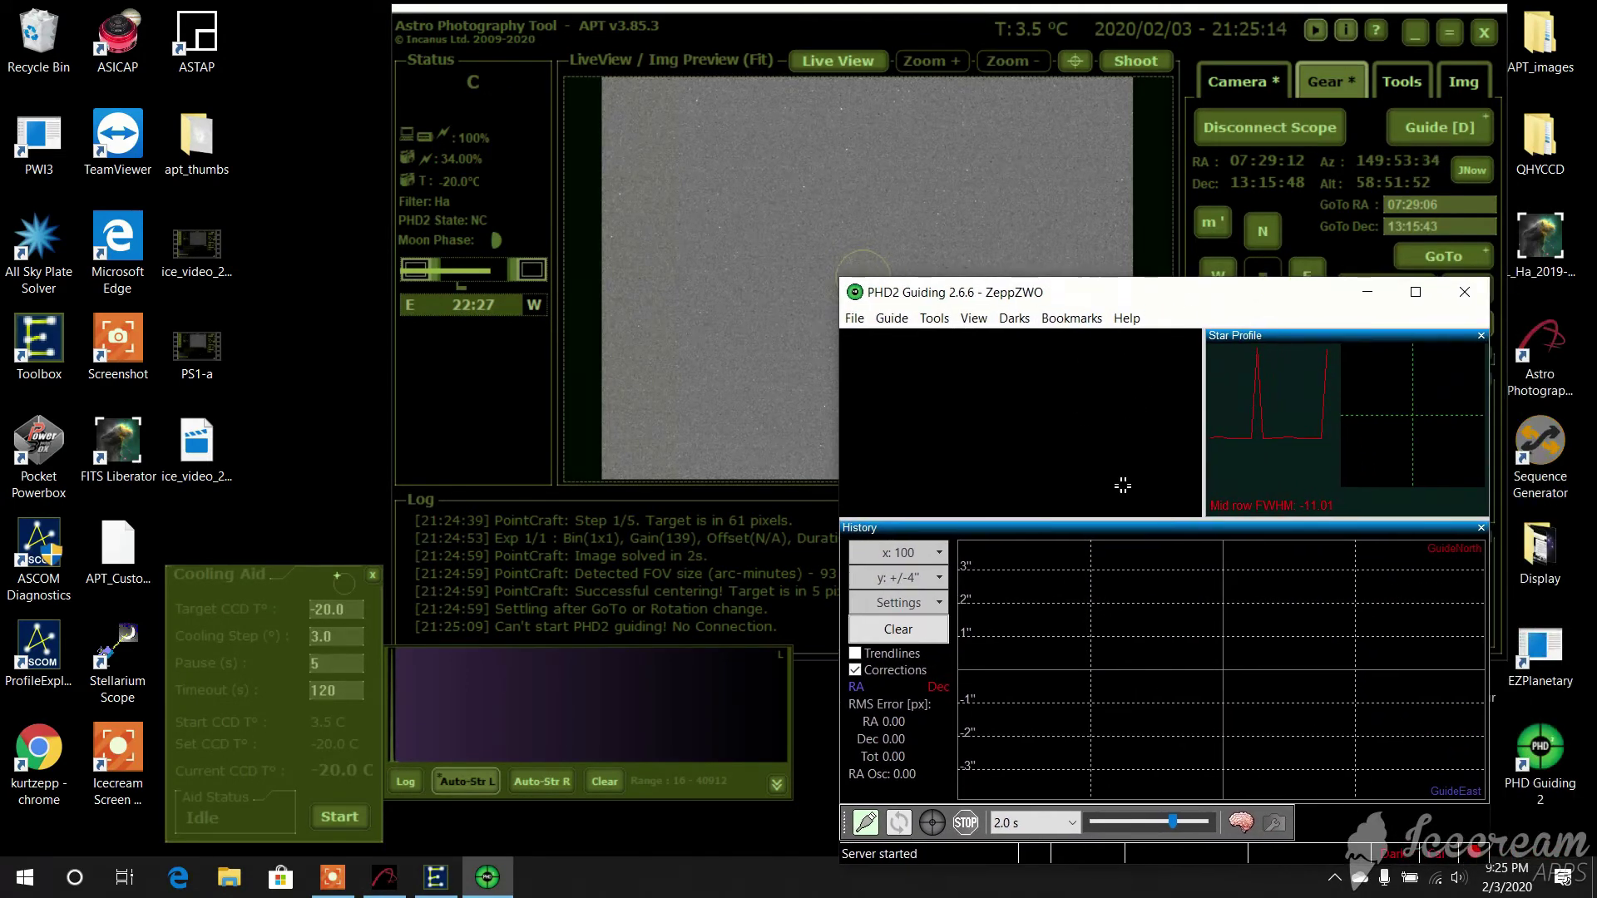
pyautogui.click(865, 822)
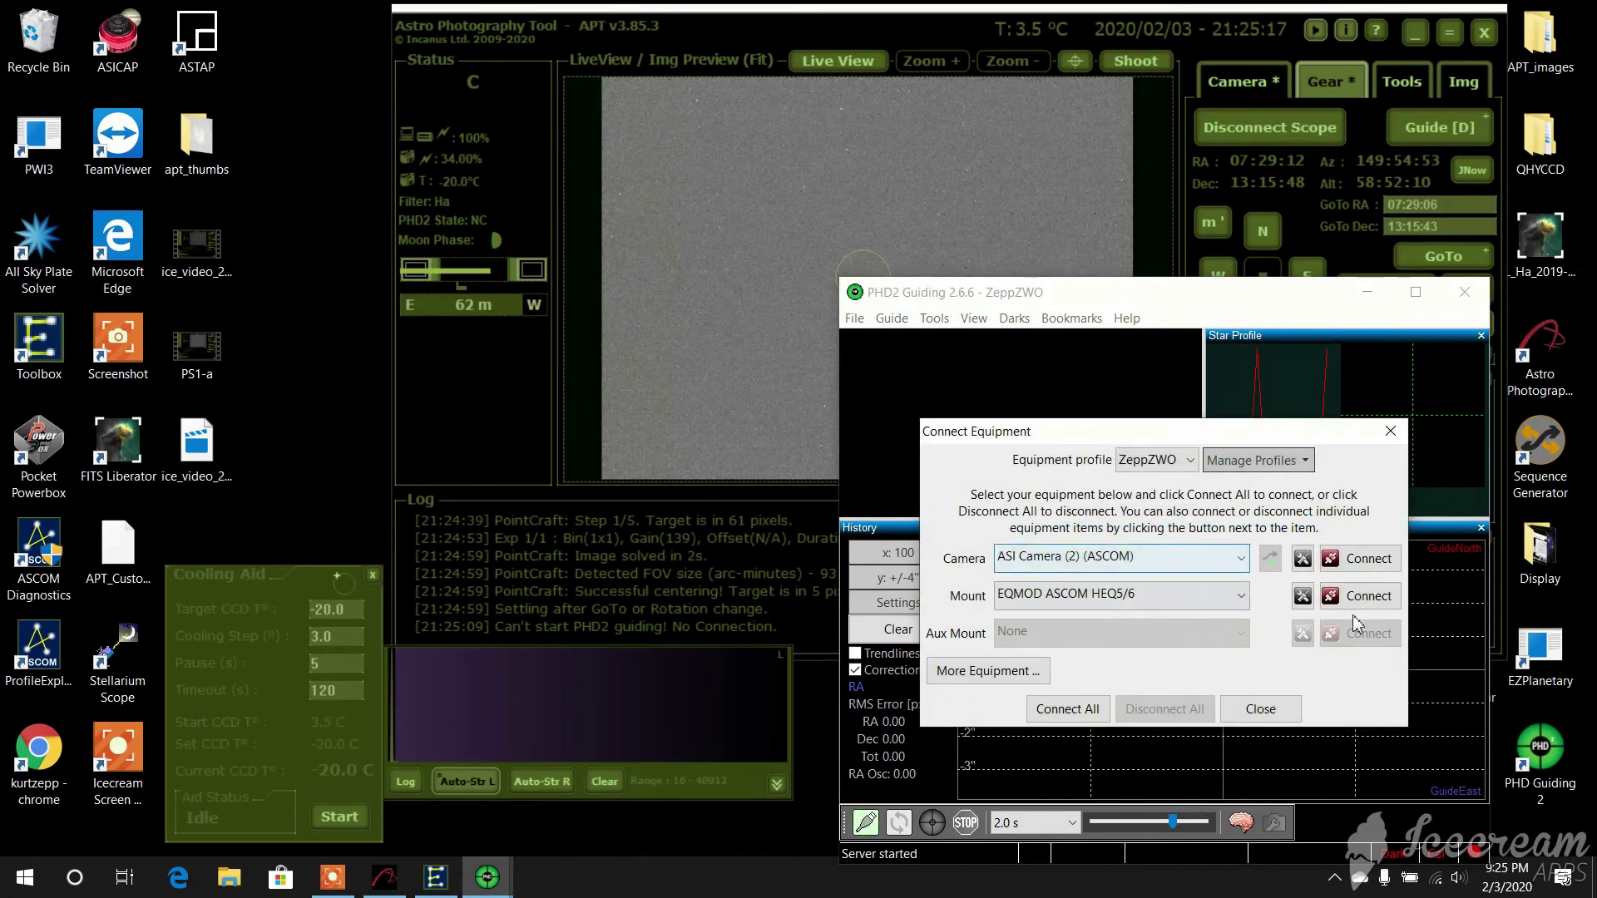
pyautogui.click(1045, 715)
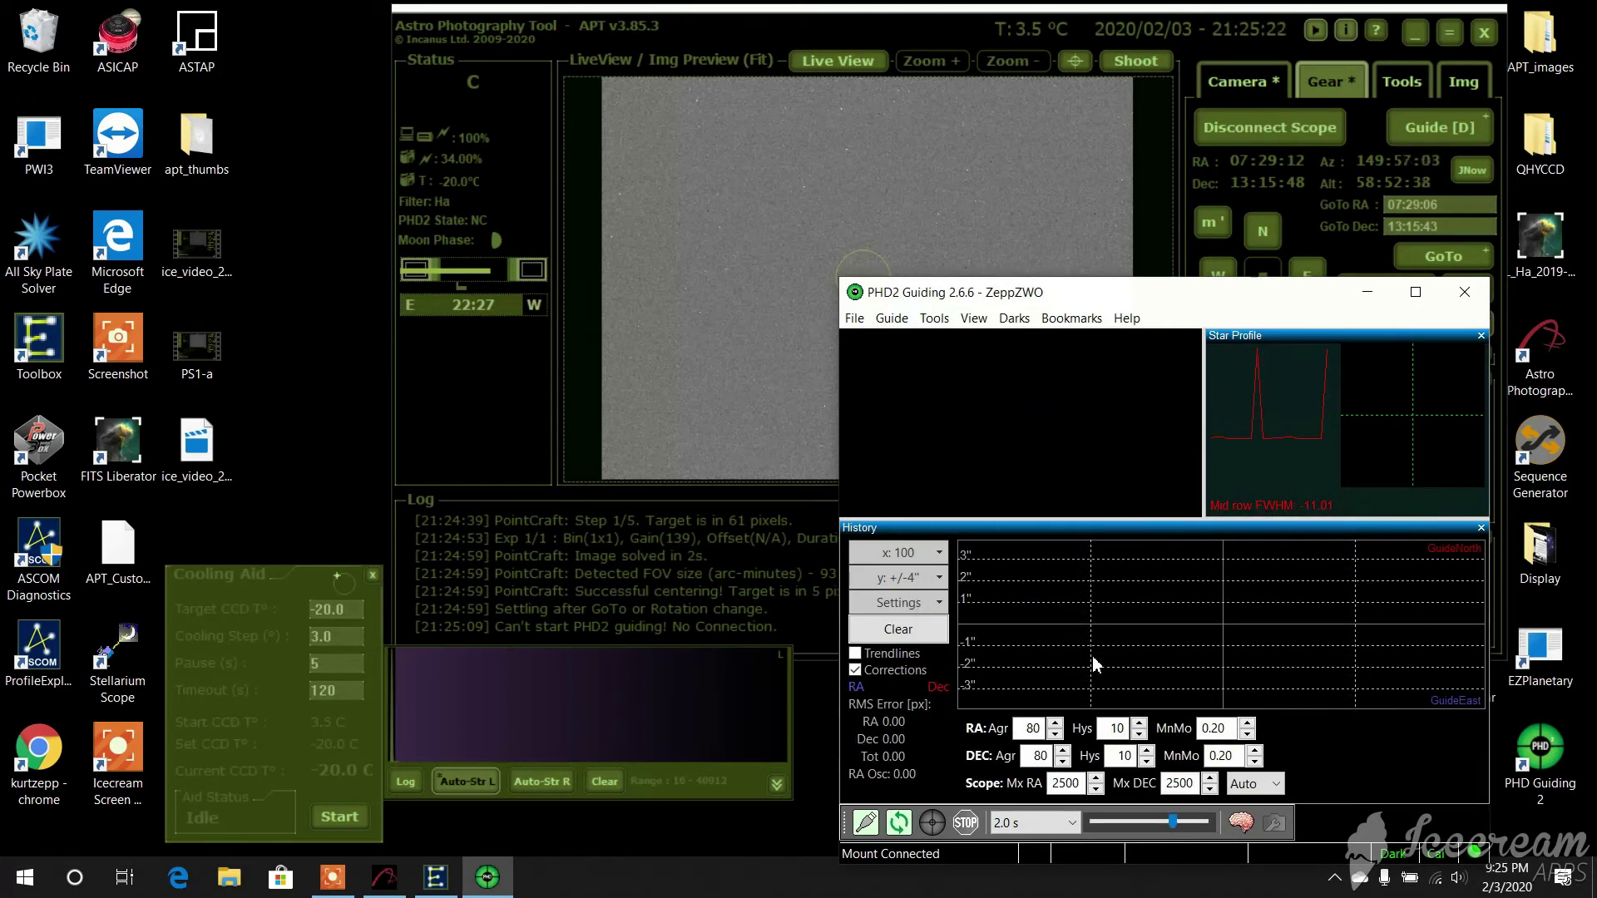
# Step: Loop exposures, auto-select a guide star, start guiding, and return to APT's camera controls
pyautogui.click(898, 823)
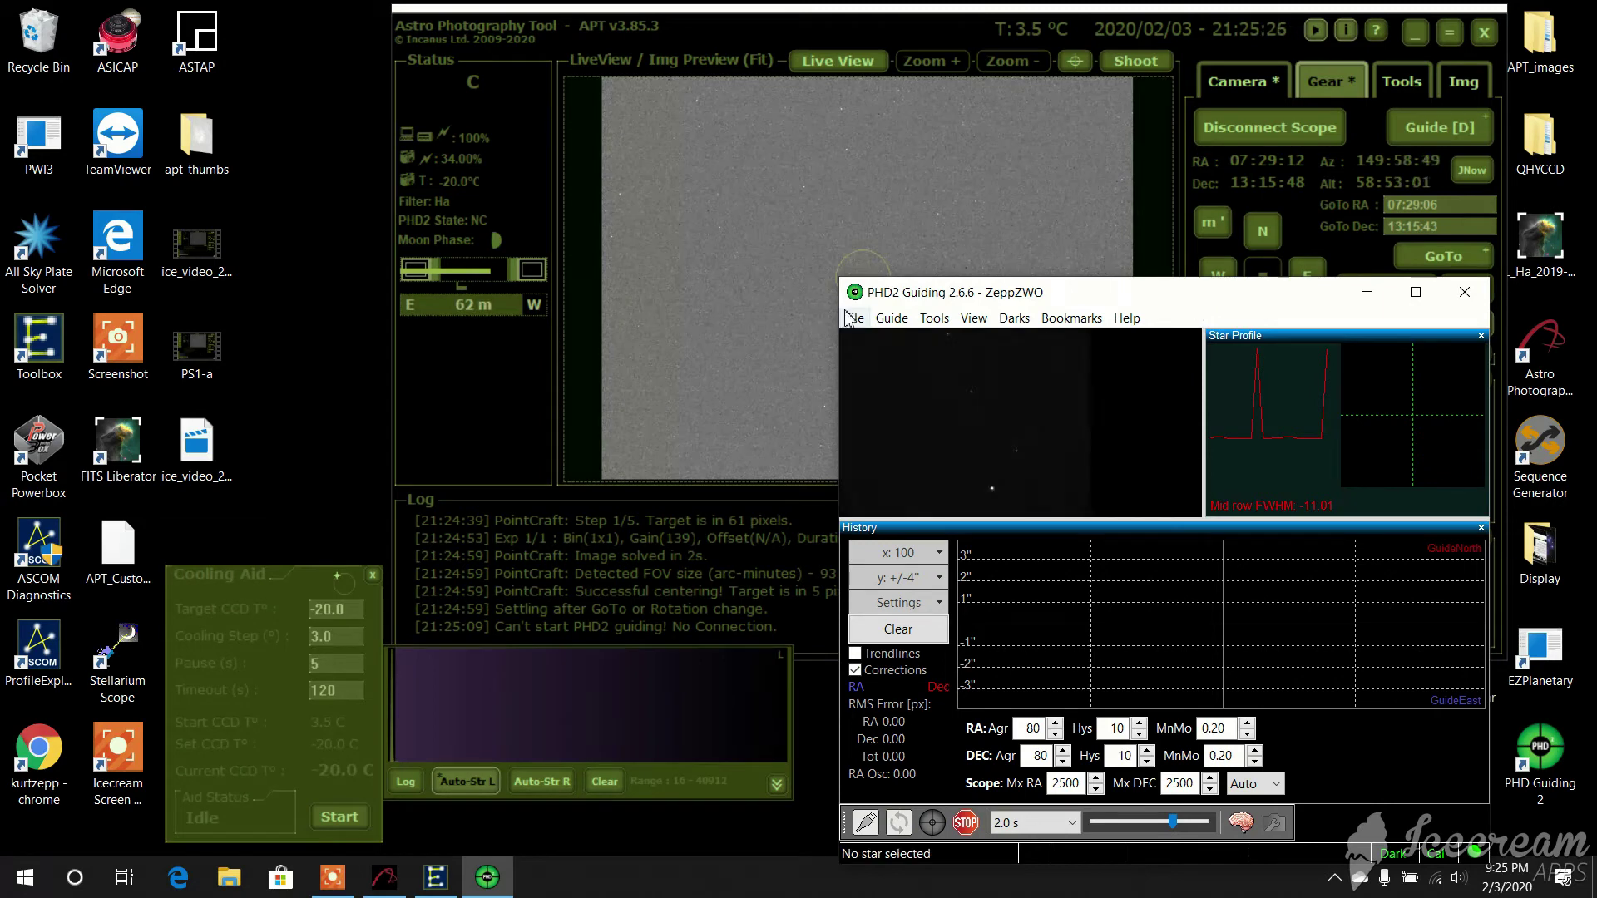
pyautogui.click(937, 319)
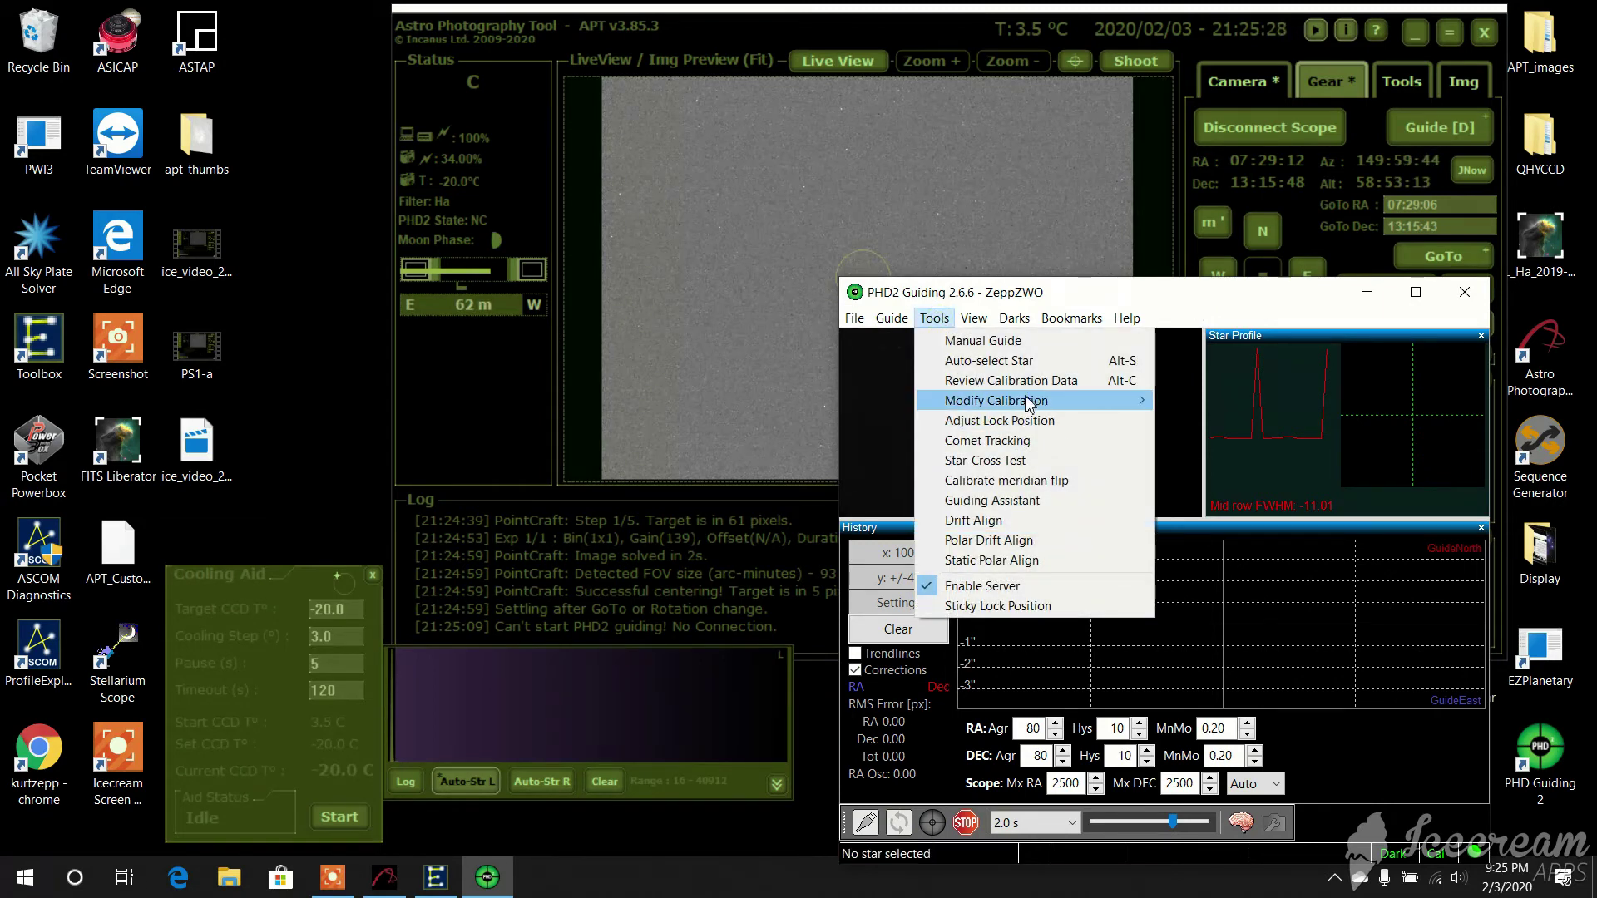
pyautogui.click(986, 366)
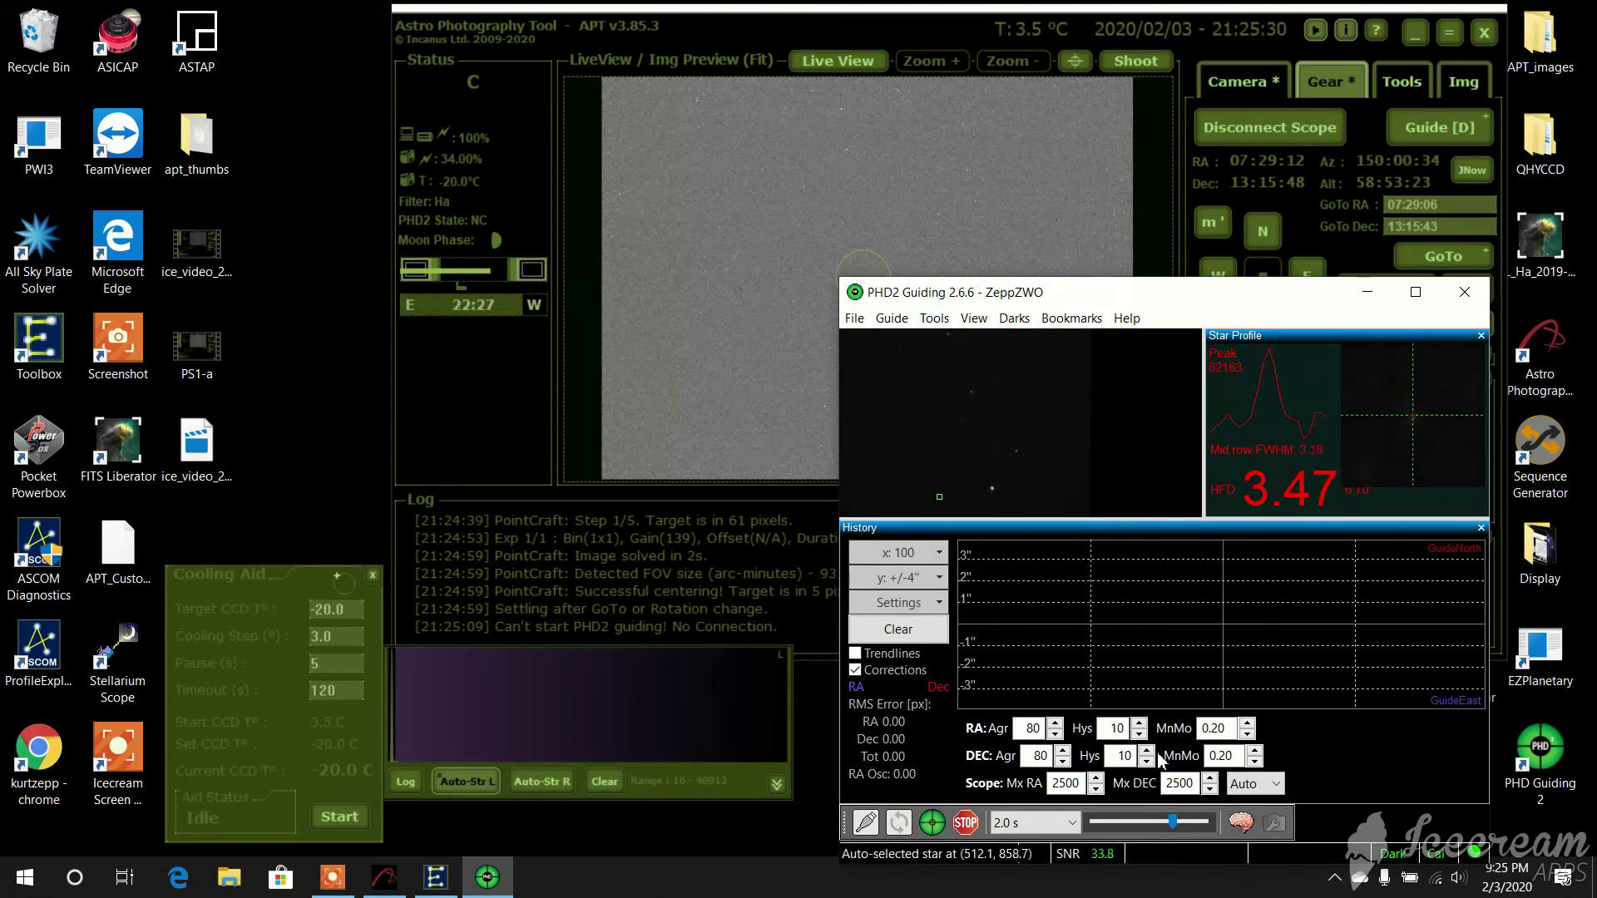
pyautogui.click(932, 826)
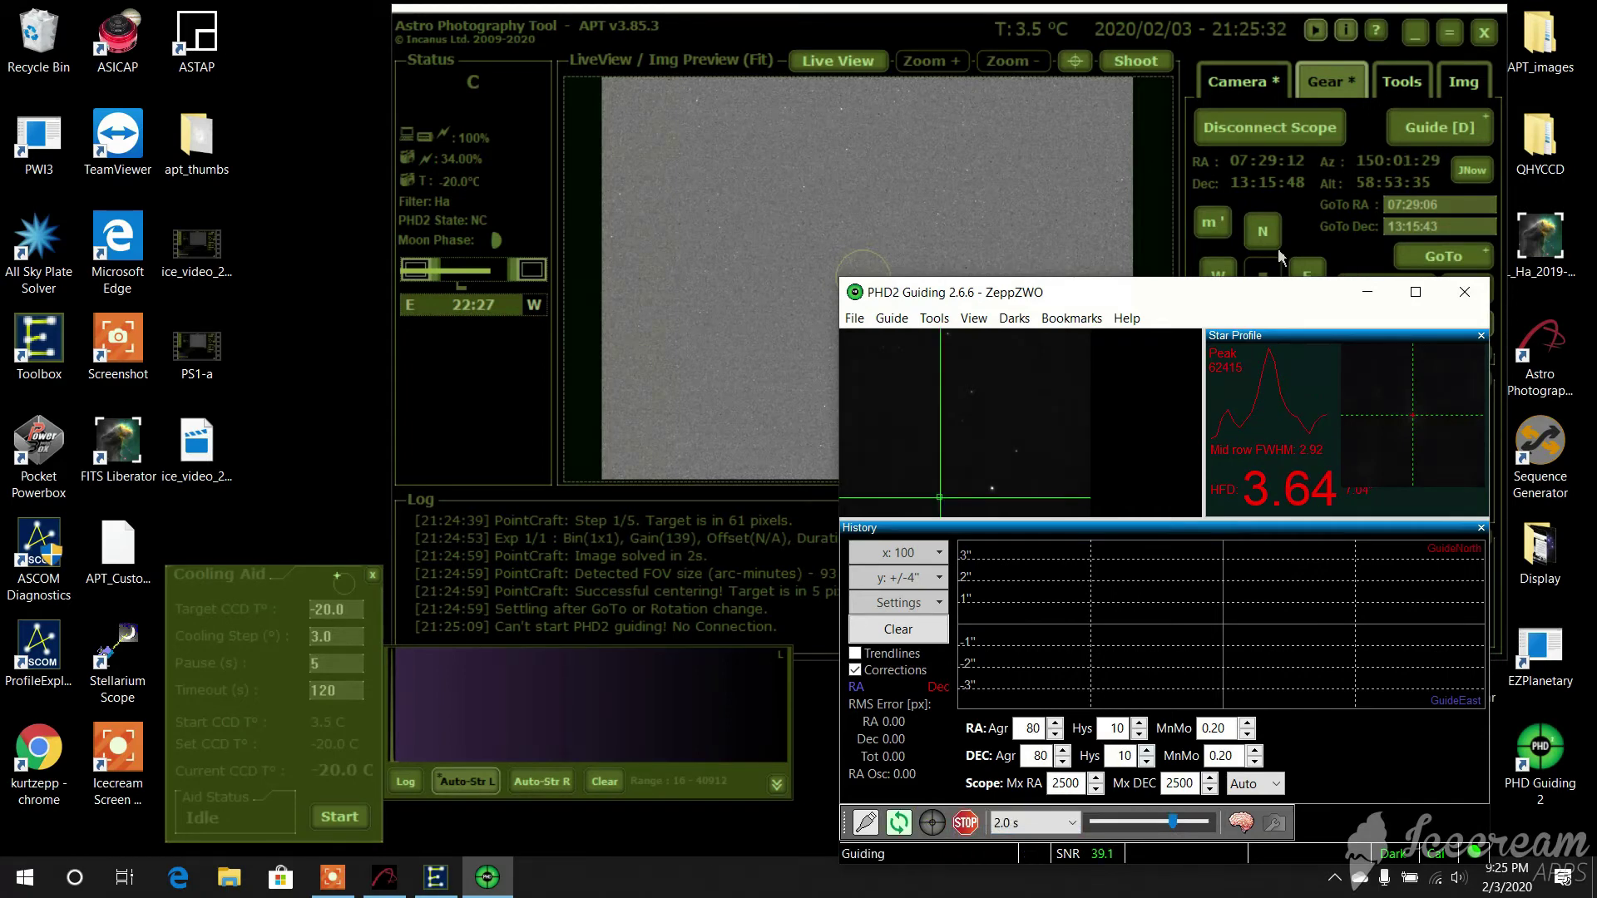
pyautogui.moveTo(1276, 310); pyautogui.dragTo(1299, 331)
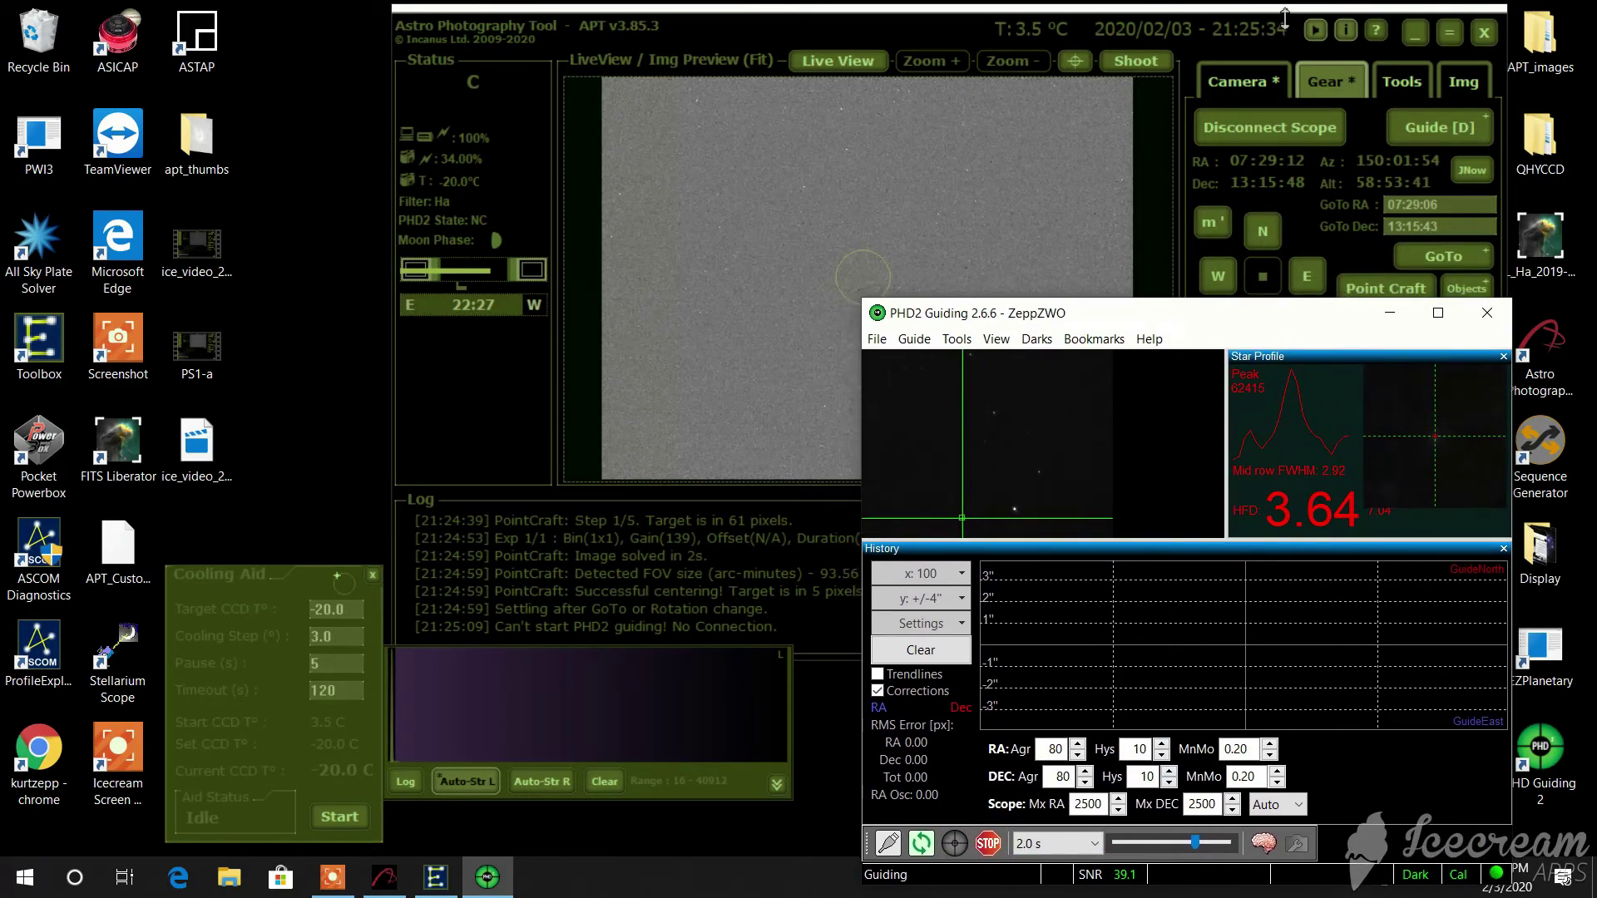
pyautogui.click(1285, 18)
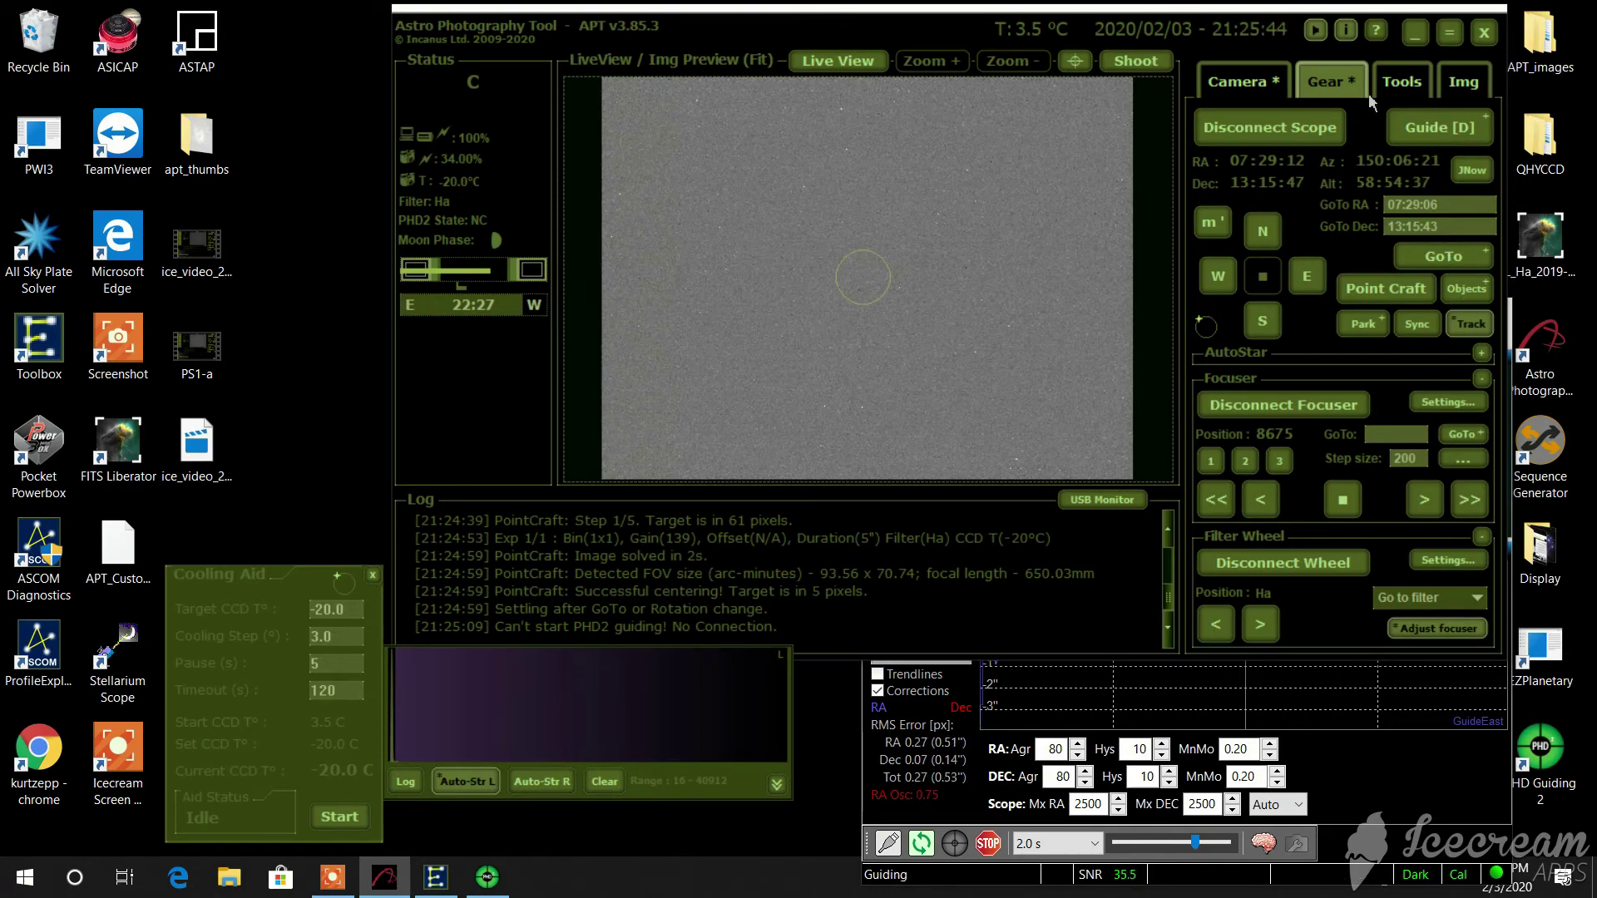
pyautogui.click(1249, 91)
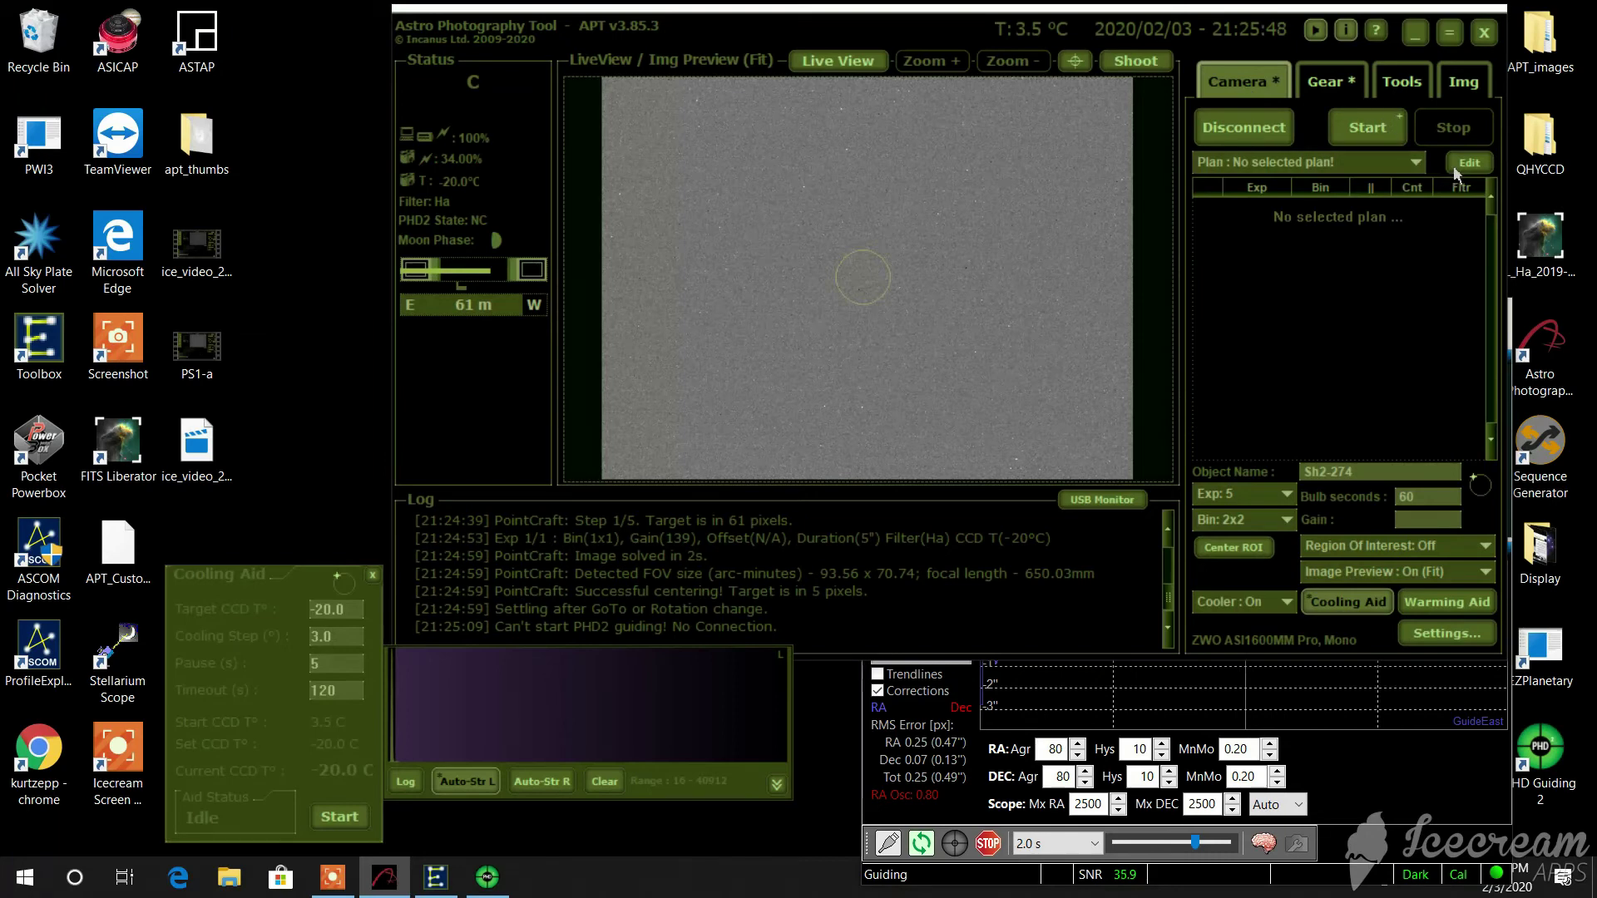
# Step: Rename the IC417 Ha plan to SH2-274 Ha (20 × 180 s Ha) and start it
pyautogui.click(1413, 163)
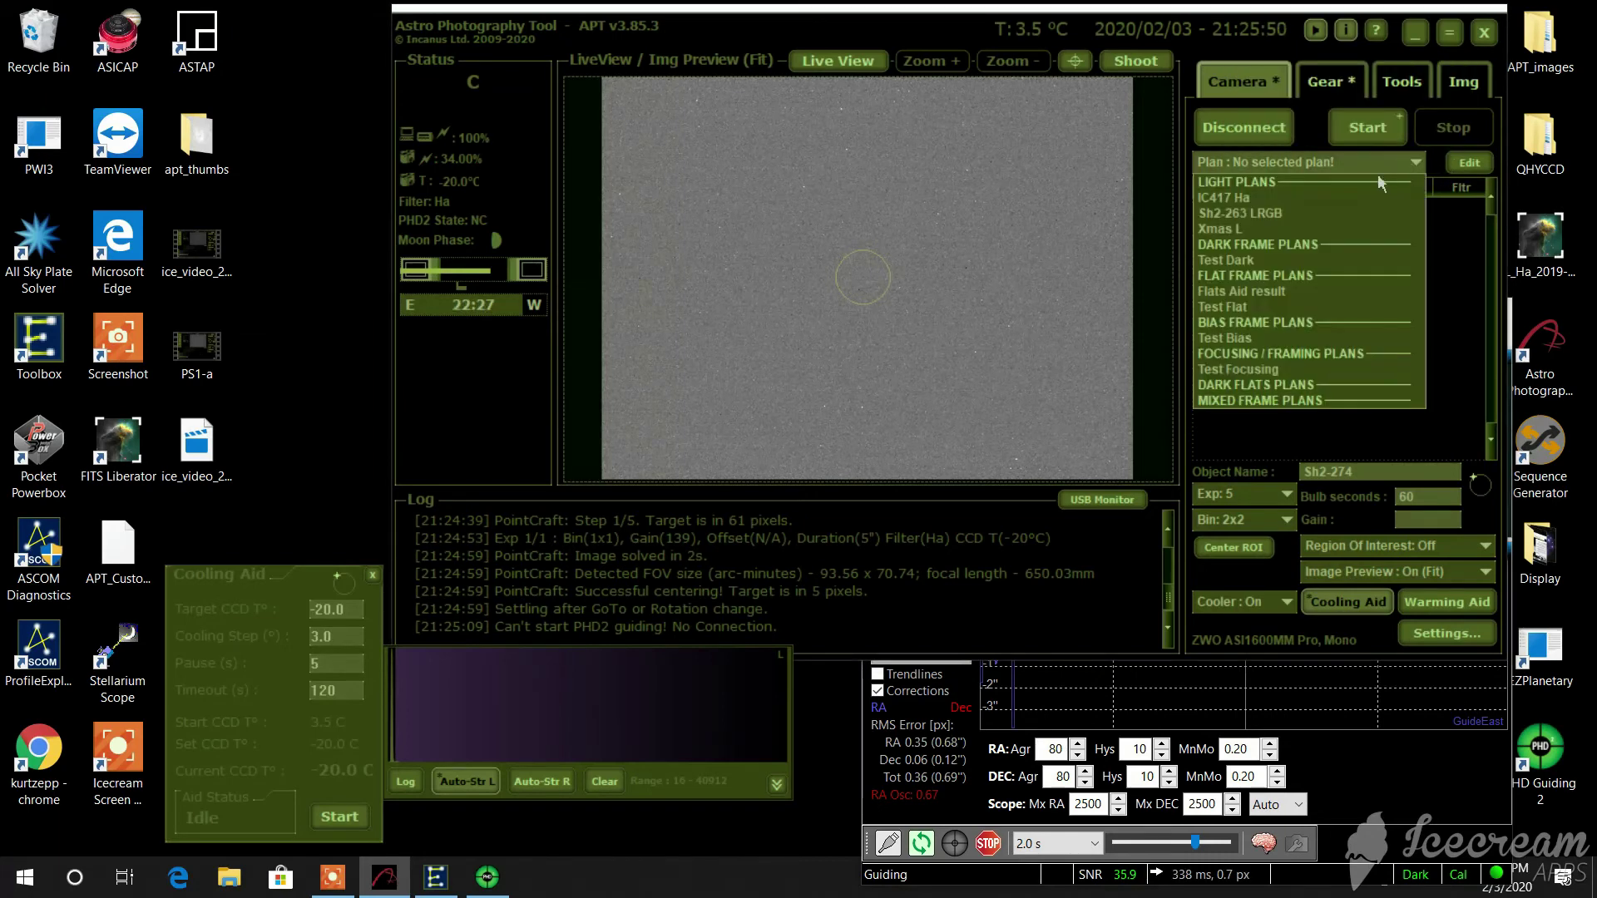
pyautogui.click(1228, 199)
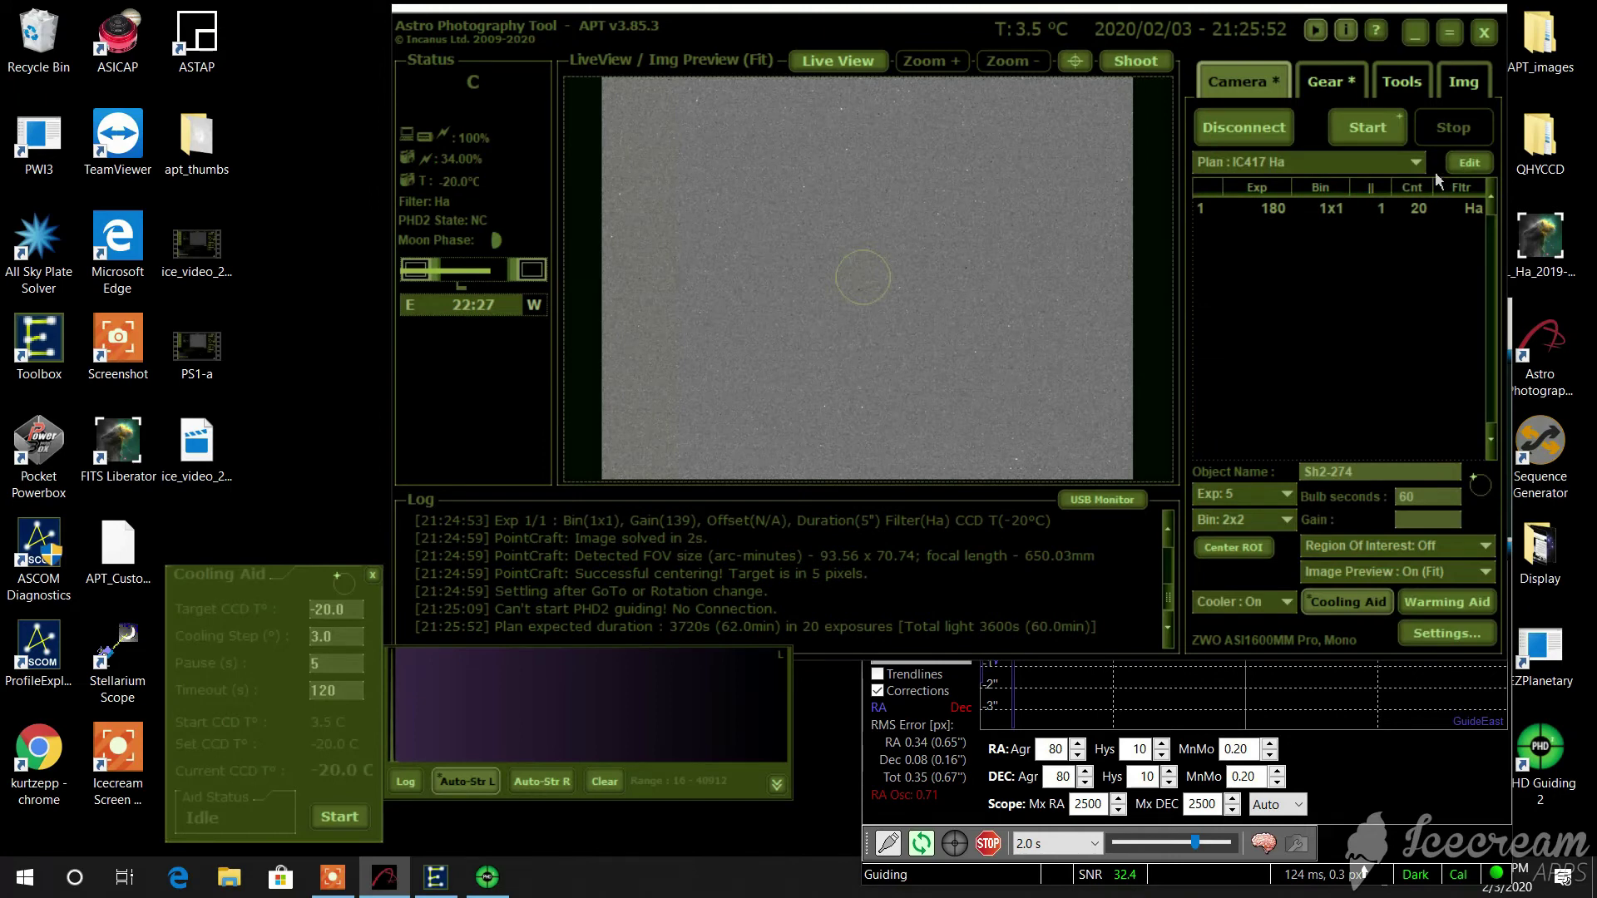
pyautogui.click(1470, 163)
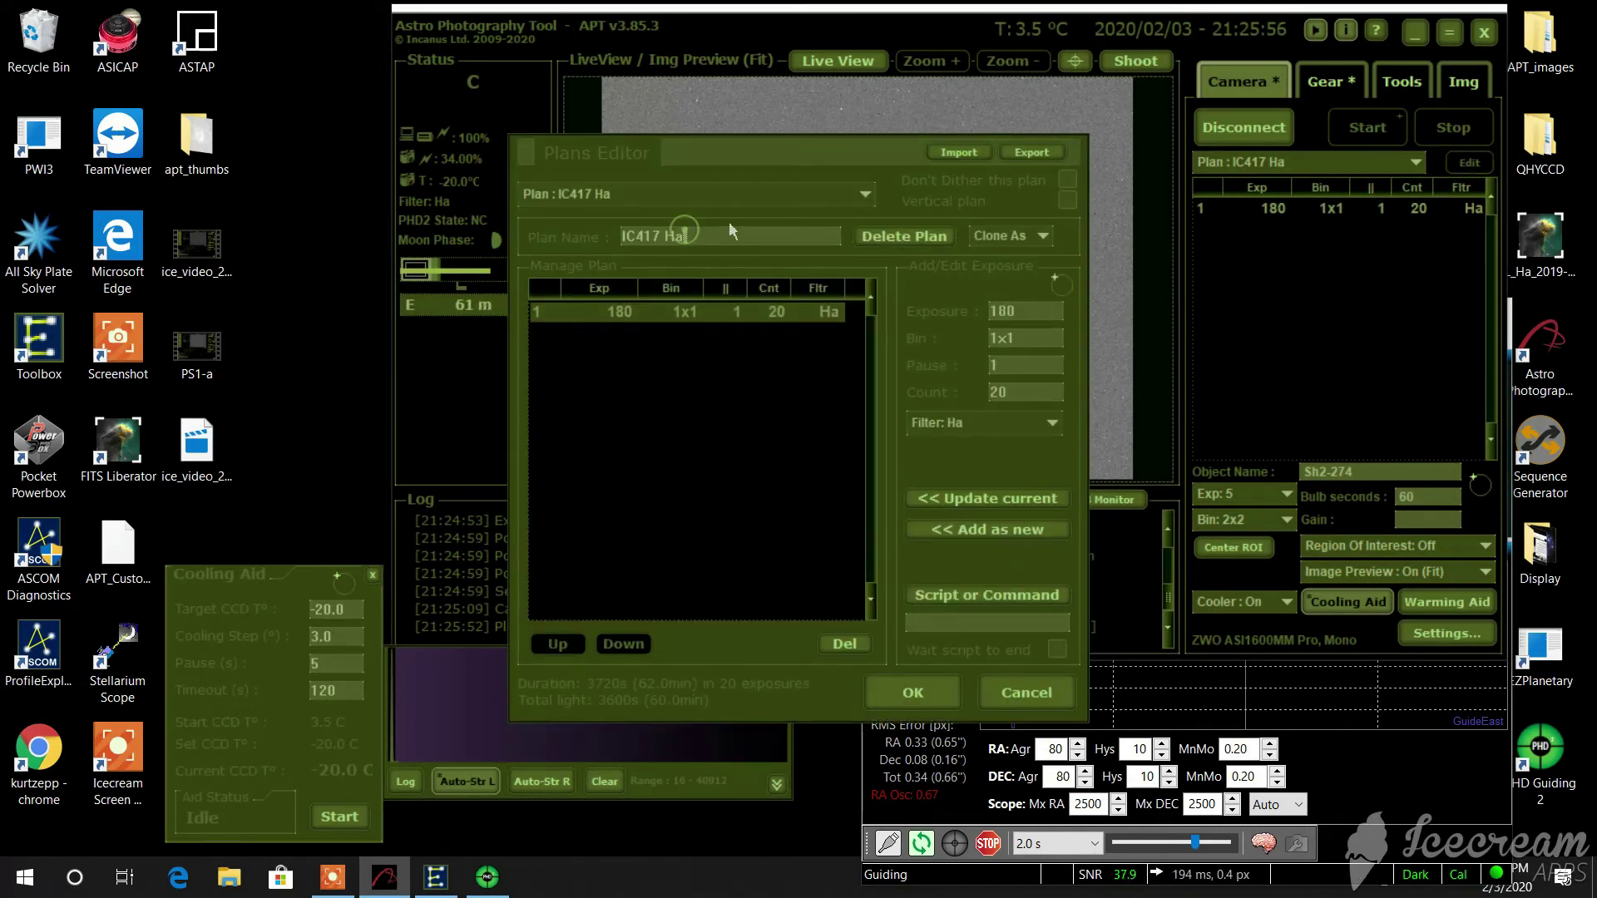
pyautogui.press('Left')
pyautogui.press('Left')
pyautogui.press('Left')
pyautogui.press('Left')
pyautogui.hotkey('shift', 'Right')
pyautogui.hotkey('shift', 'Right')
pyautogui.hotkey('shift', 'Right')
pyautogui.hotkey('shift', 'Right')
pyautogui.hotkey('shift', 'Right')
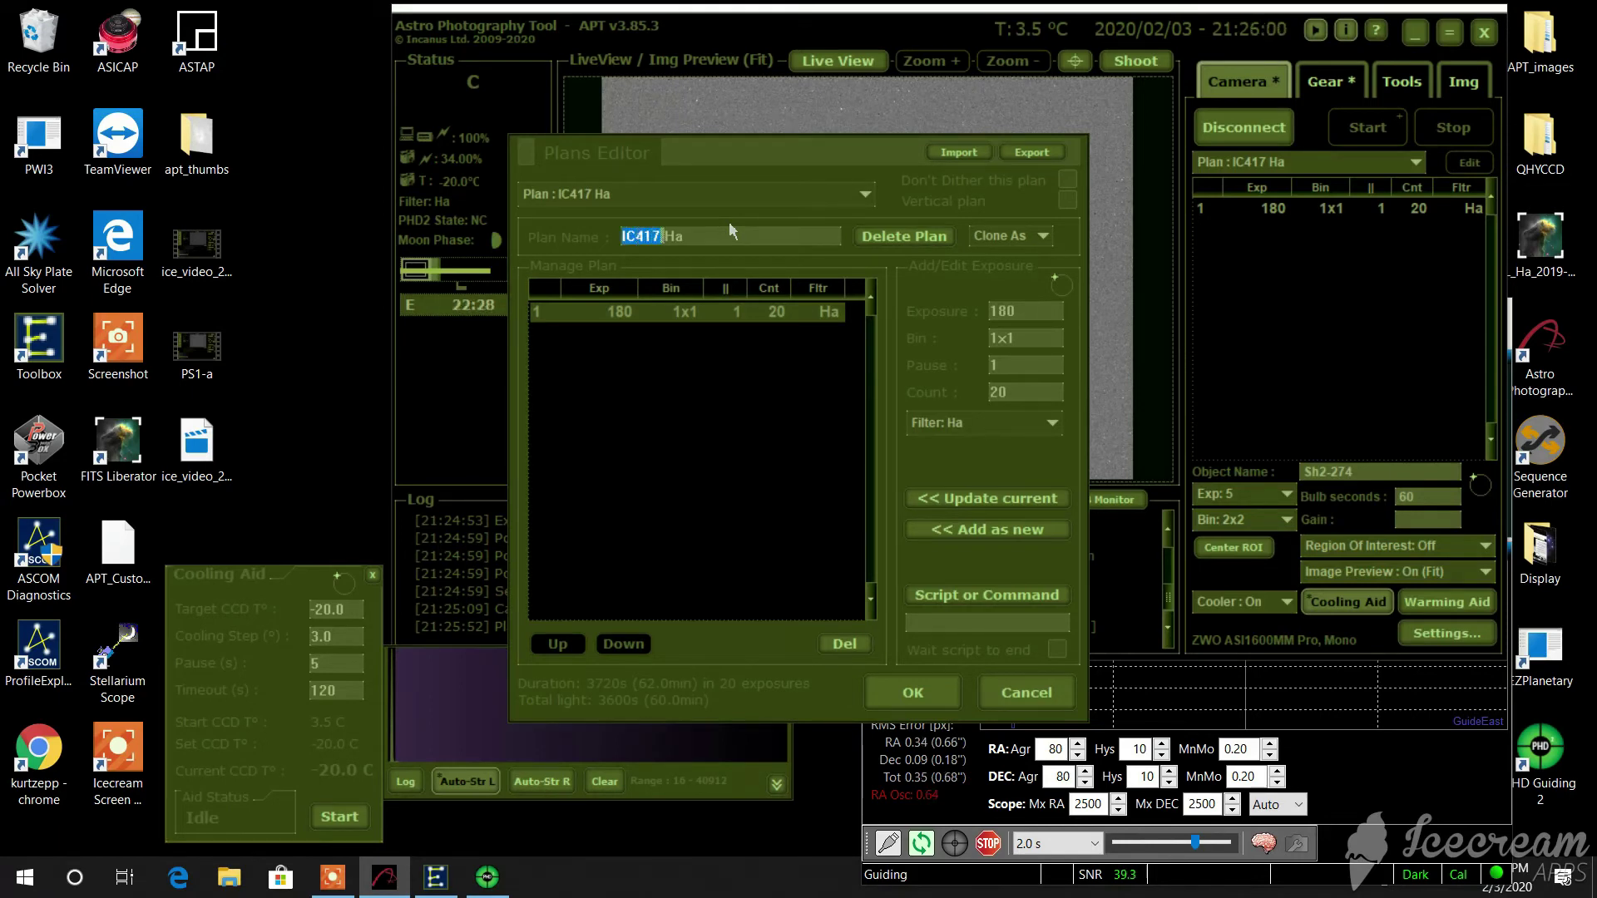
pyautogui.write('S')
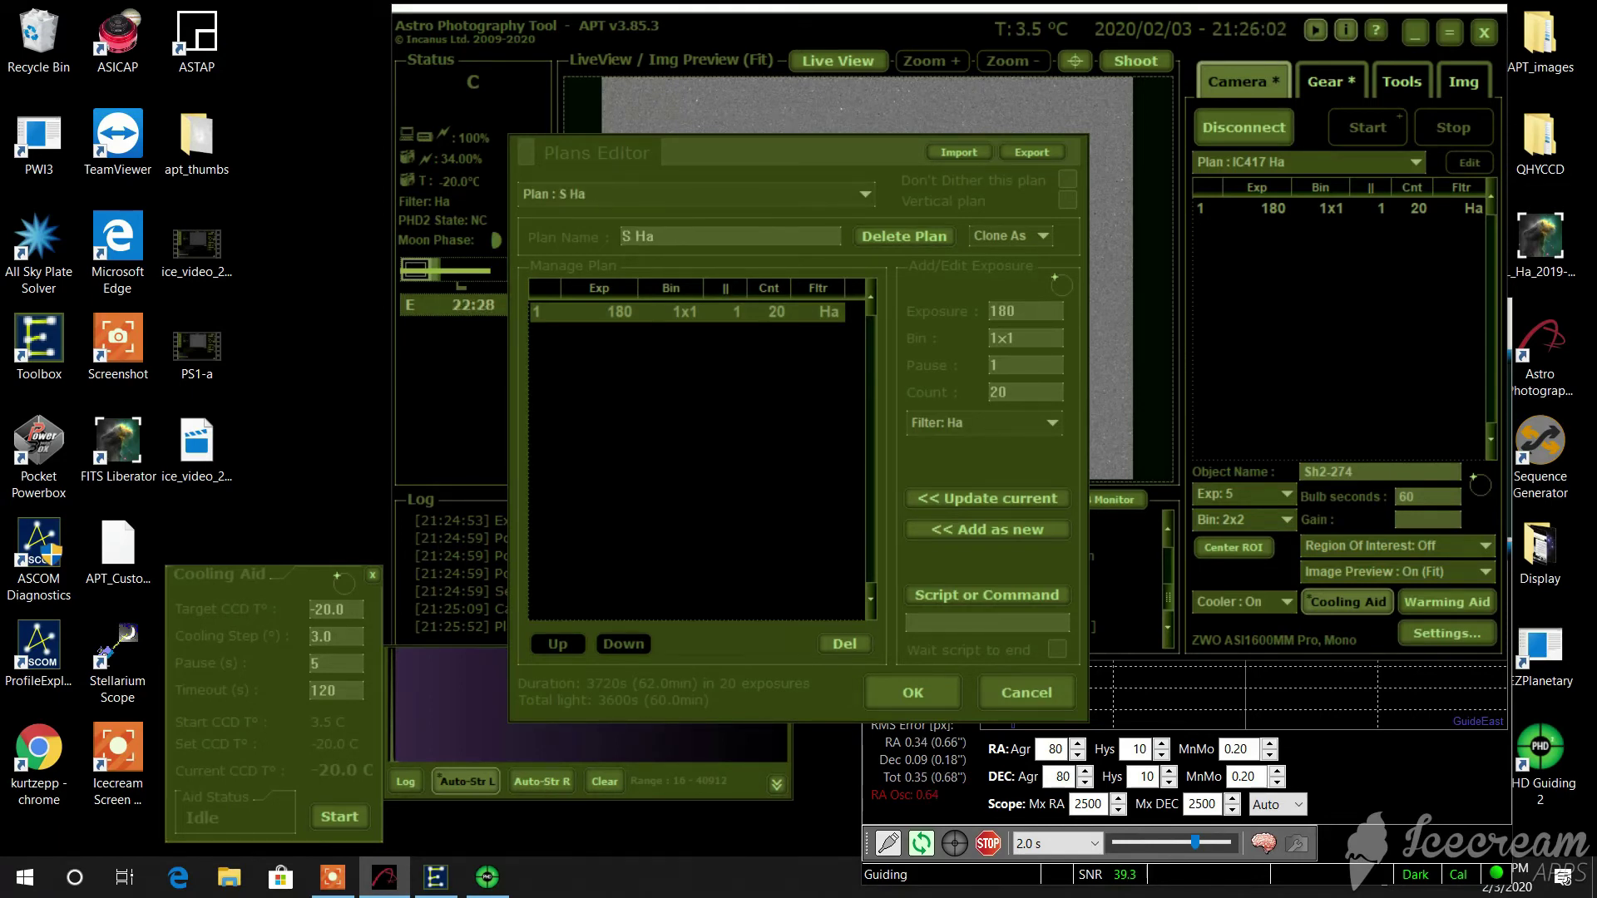
pyautogui.write('H2')
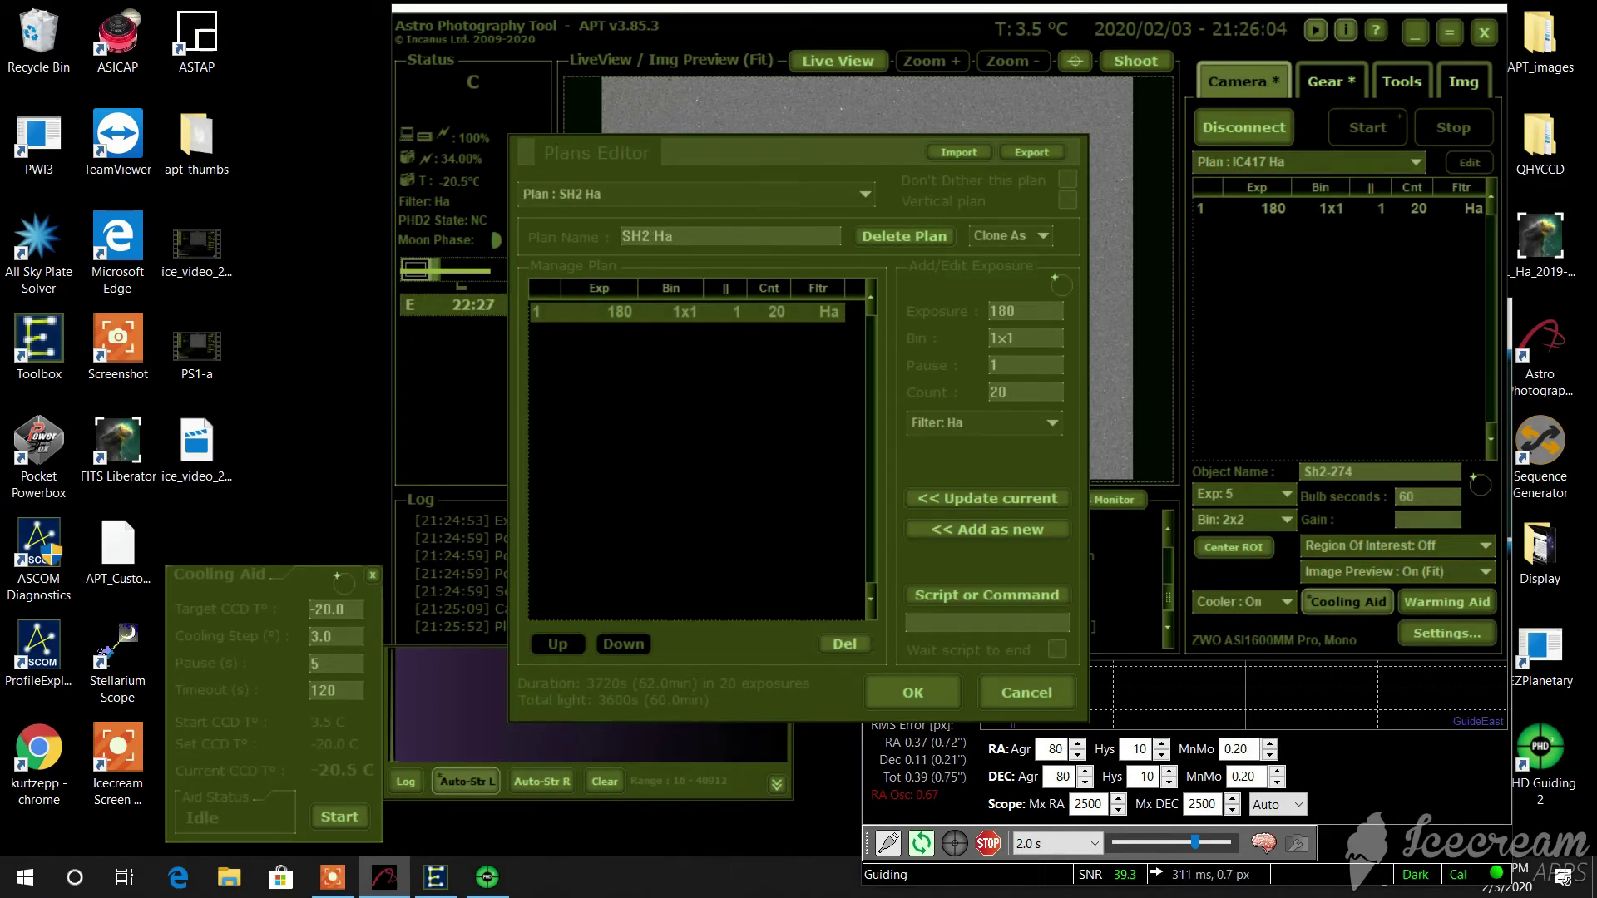
pyautogui.write('-')
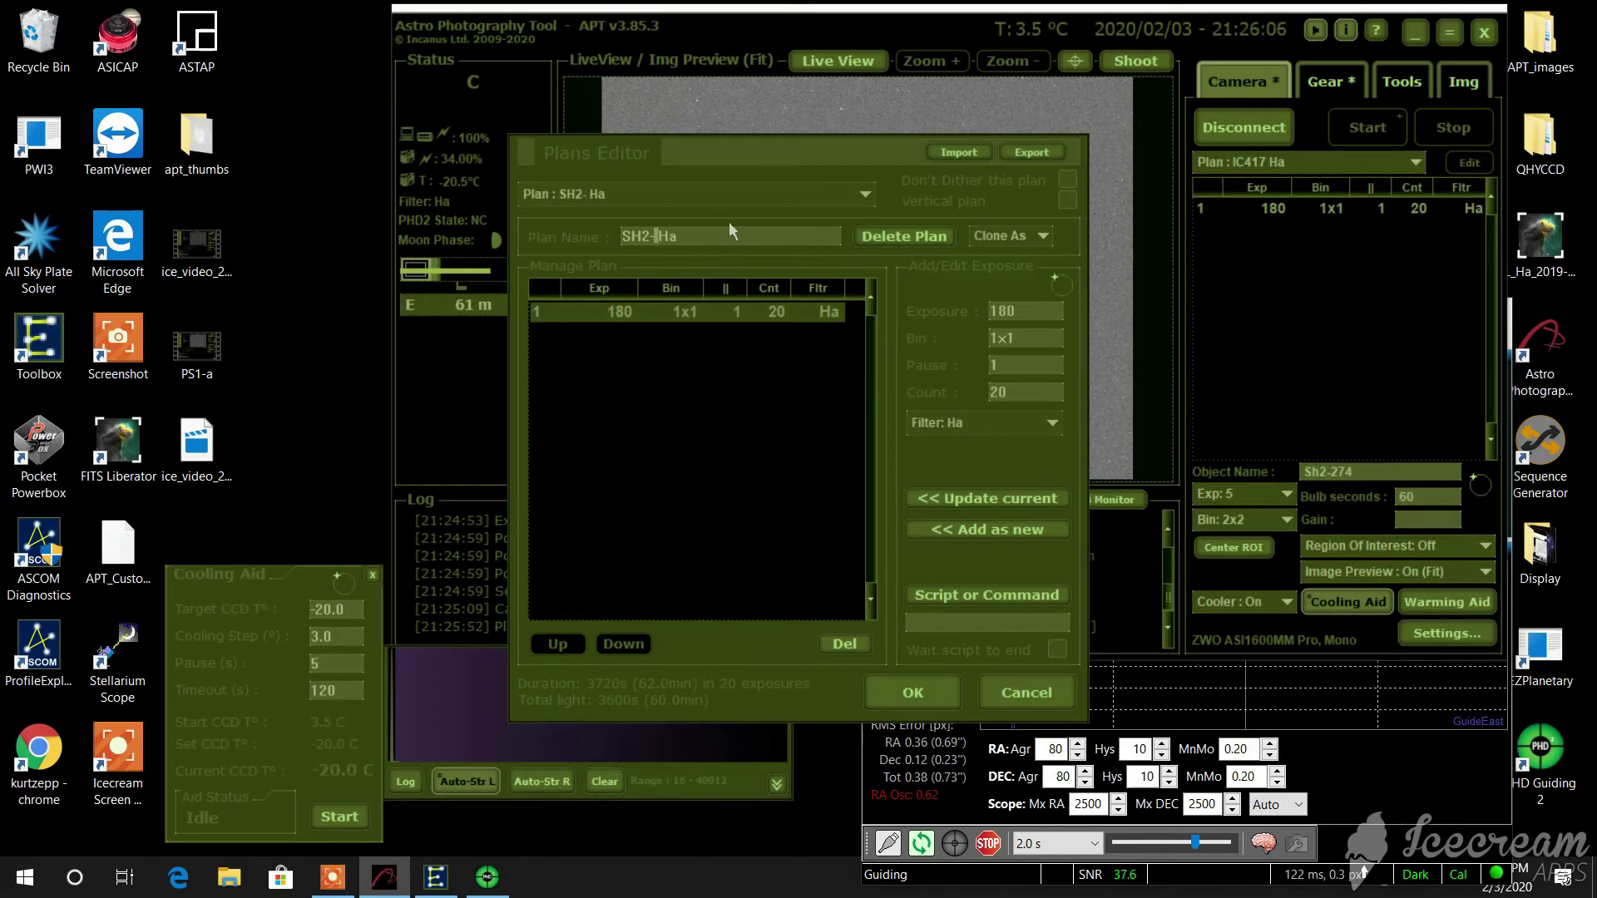
pyautogui.write('274')
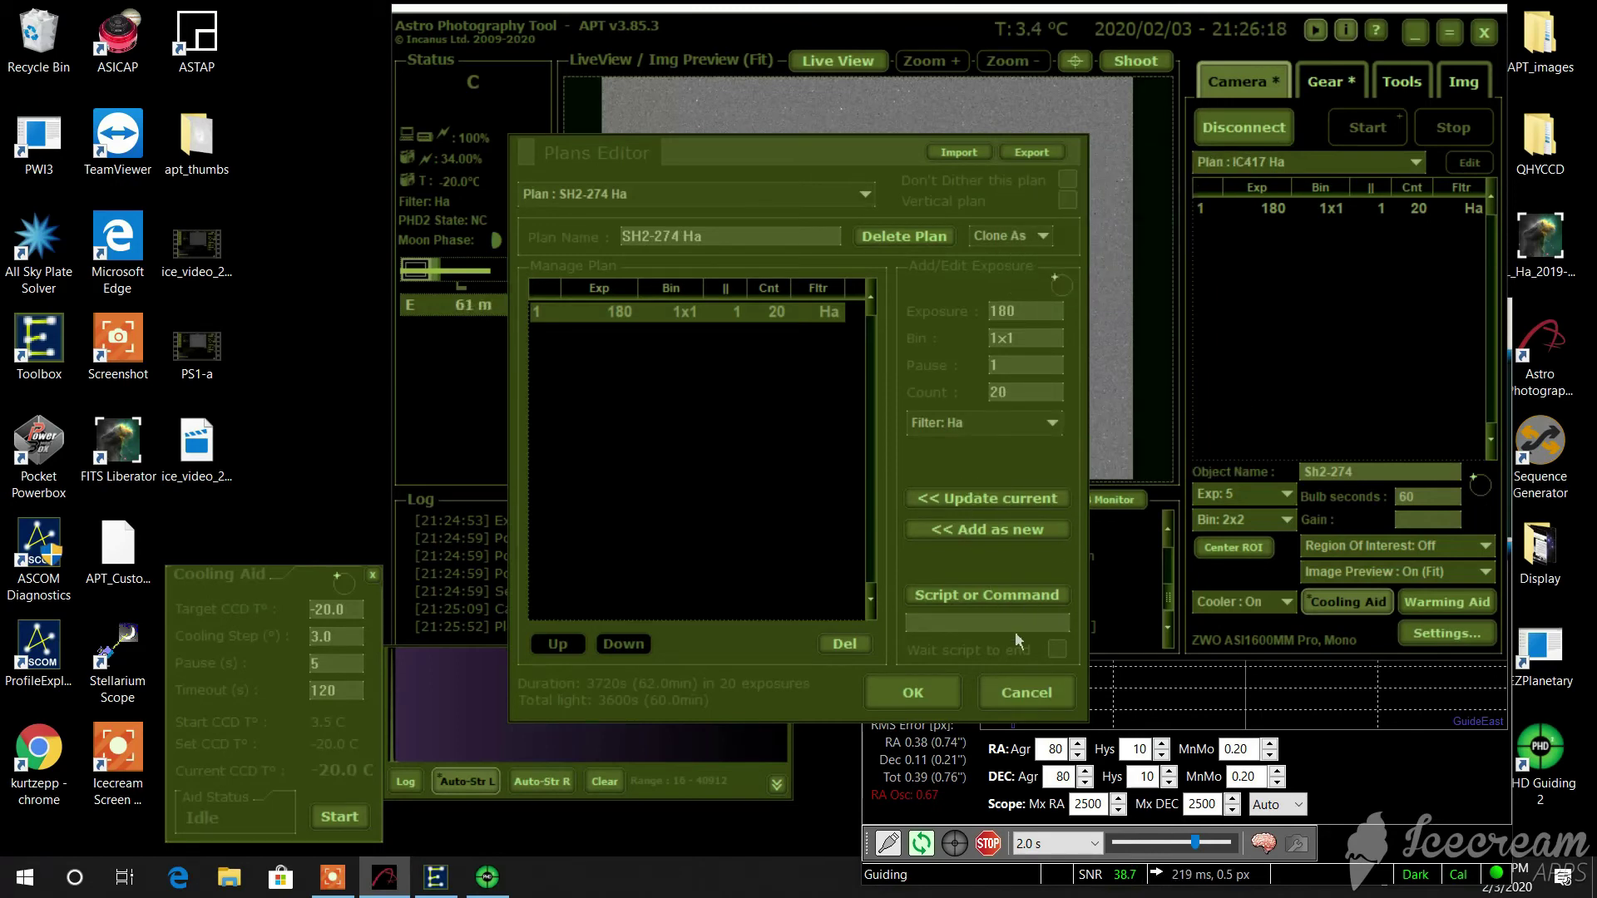
pyautogui.click(951, 692)
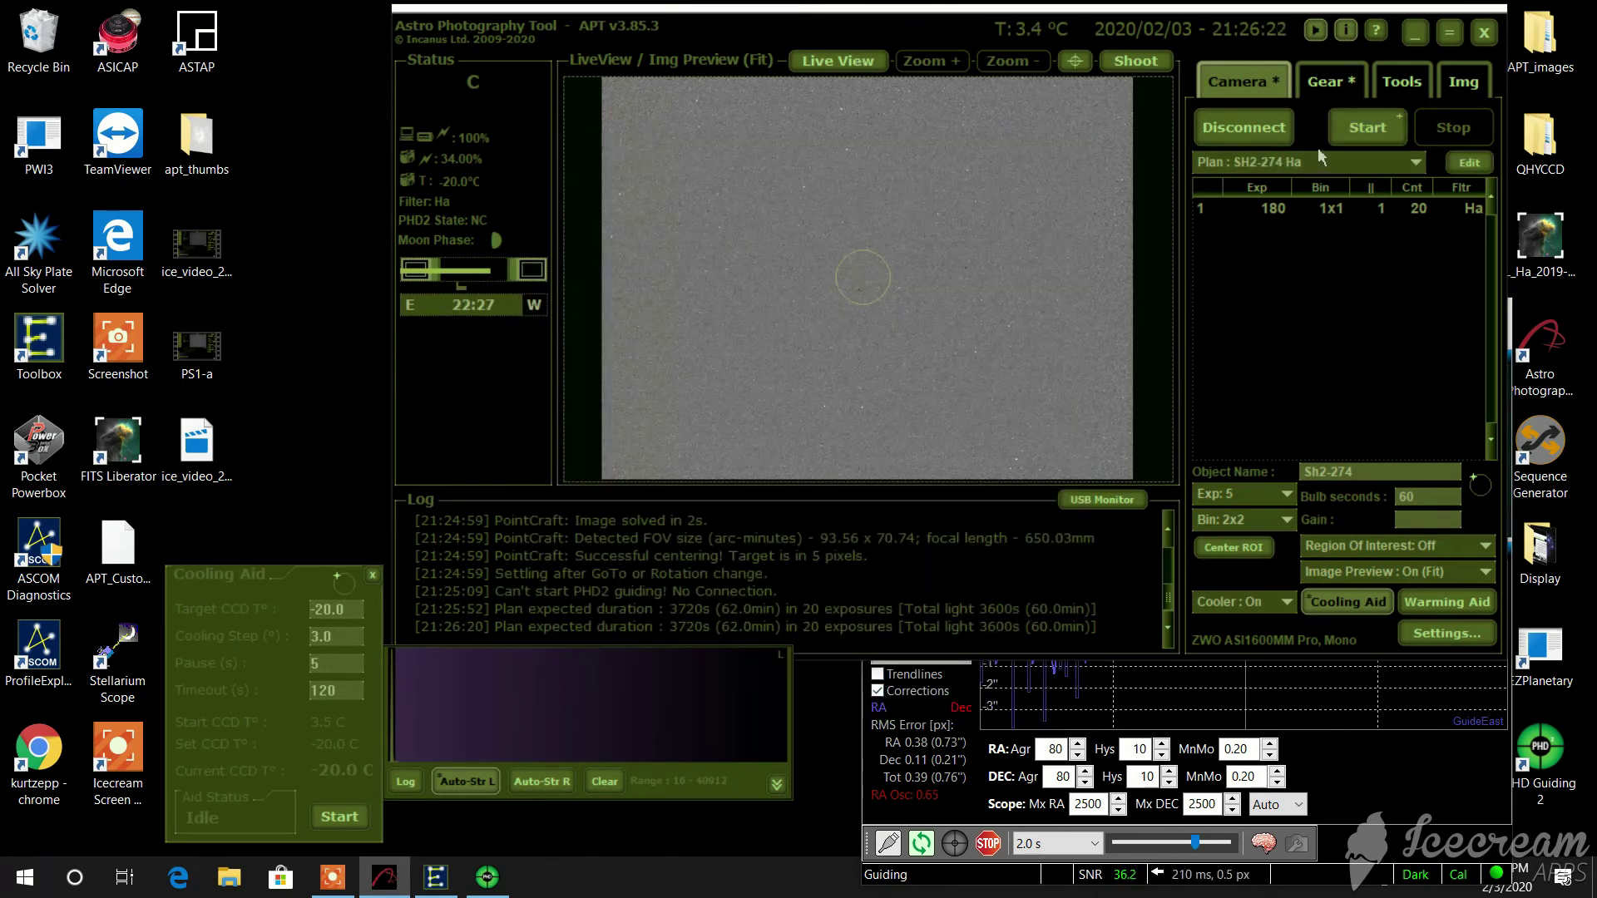
pyautogui.click(1364, 129)
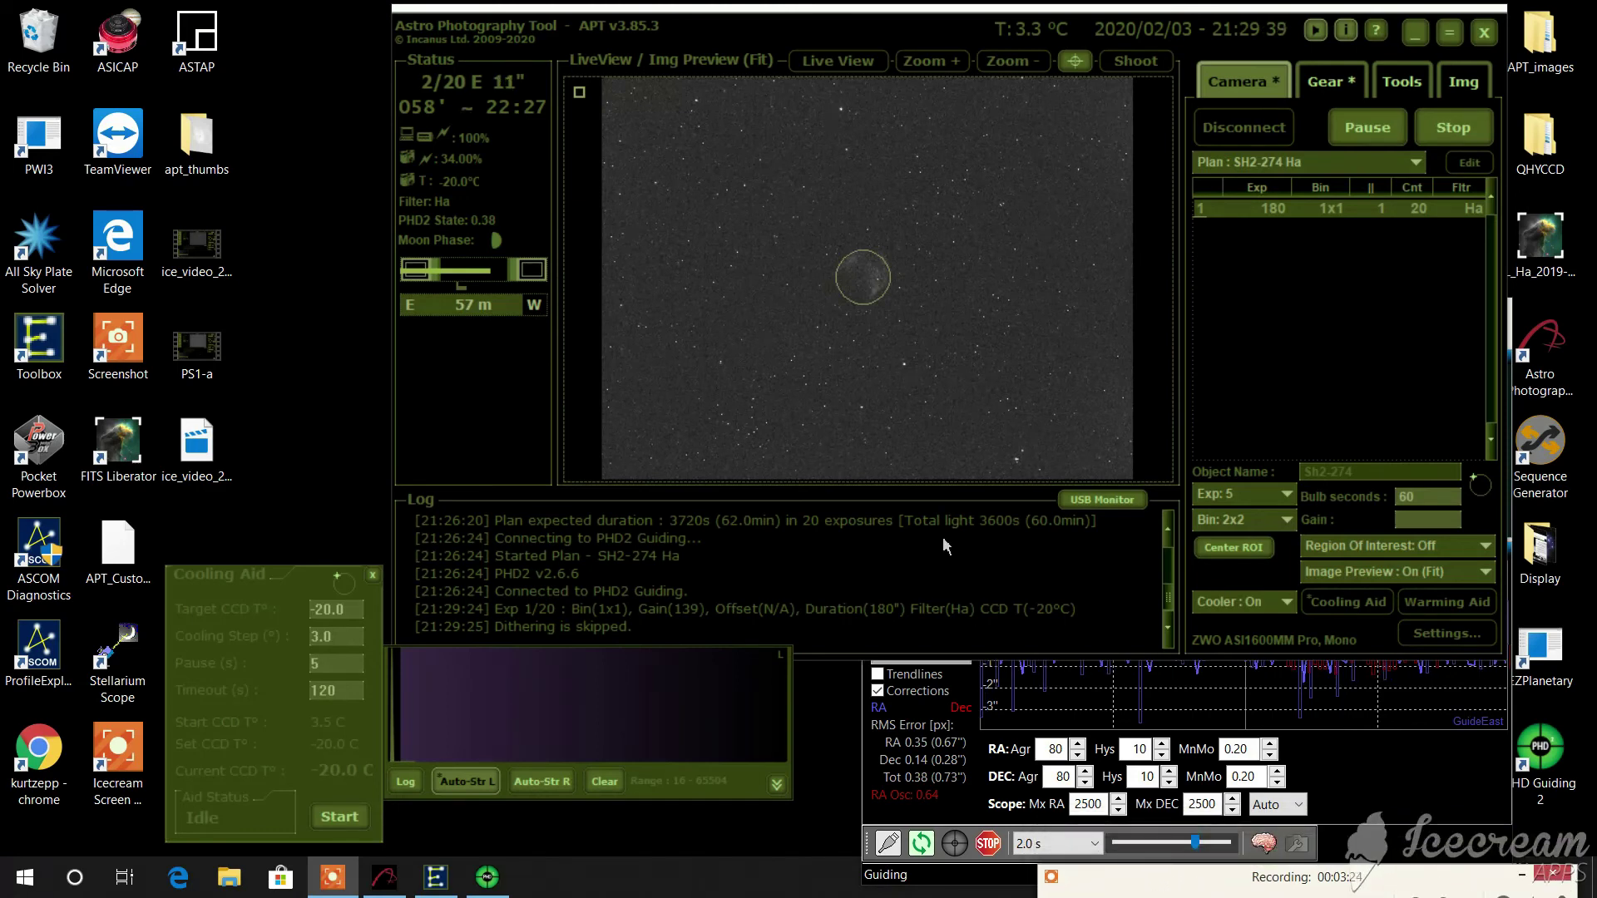
# Step: Hide the crosshair overlay and set Image Preview to On (1:1) Scroll
pyautogui.click(1078, 63)
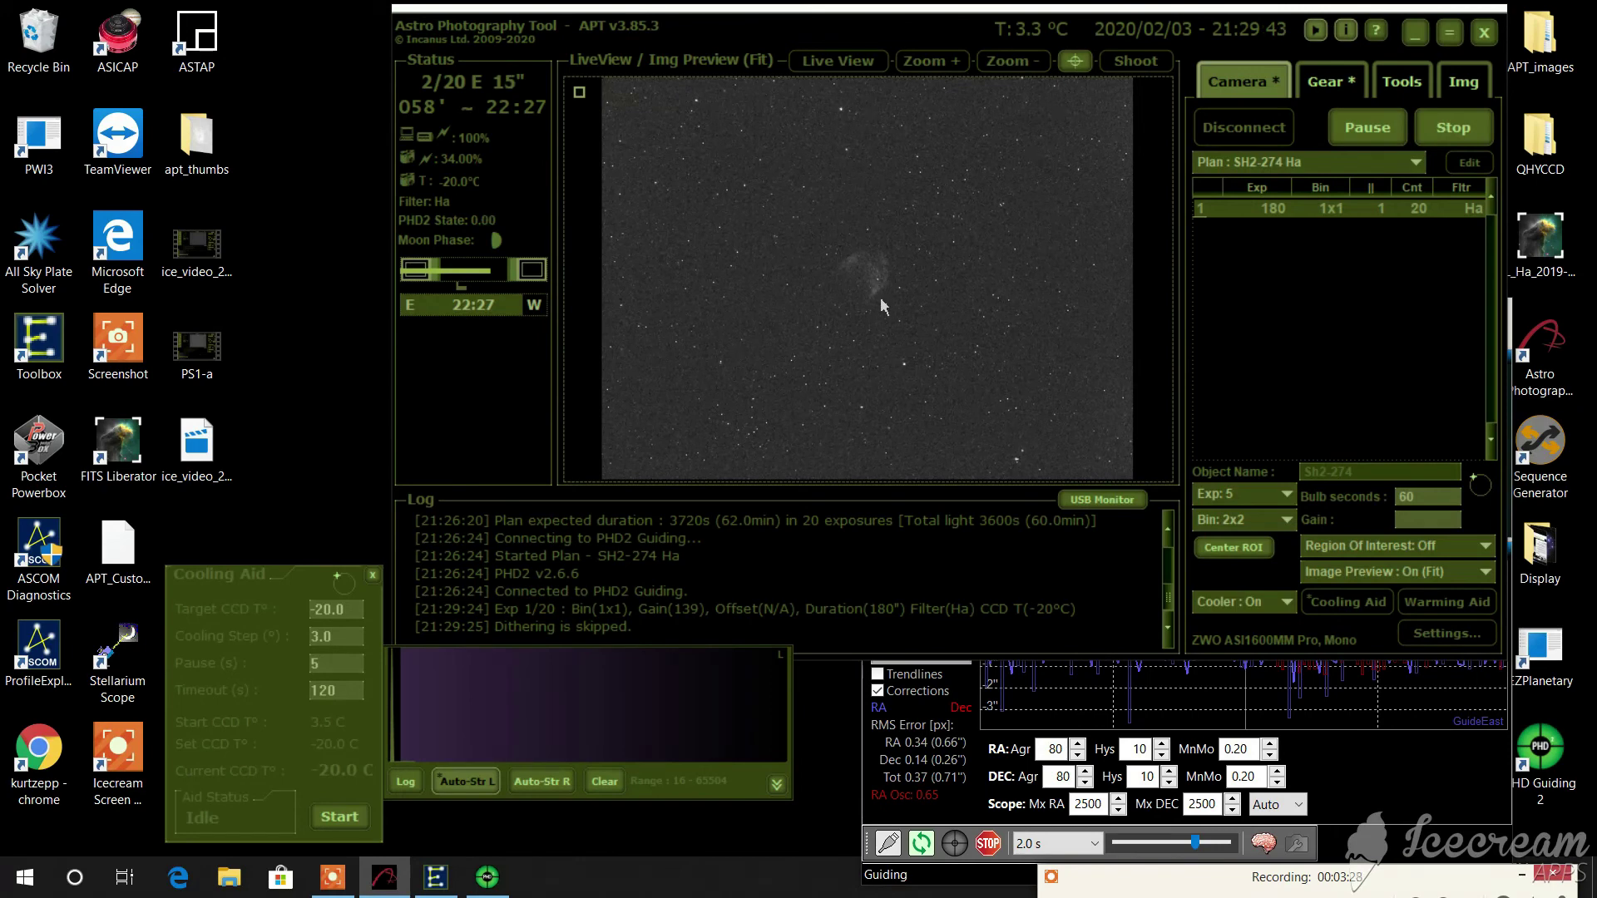
pyautogui.click(1423, 574)
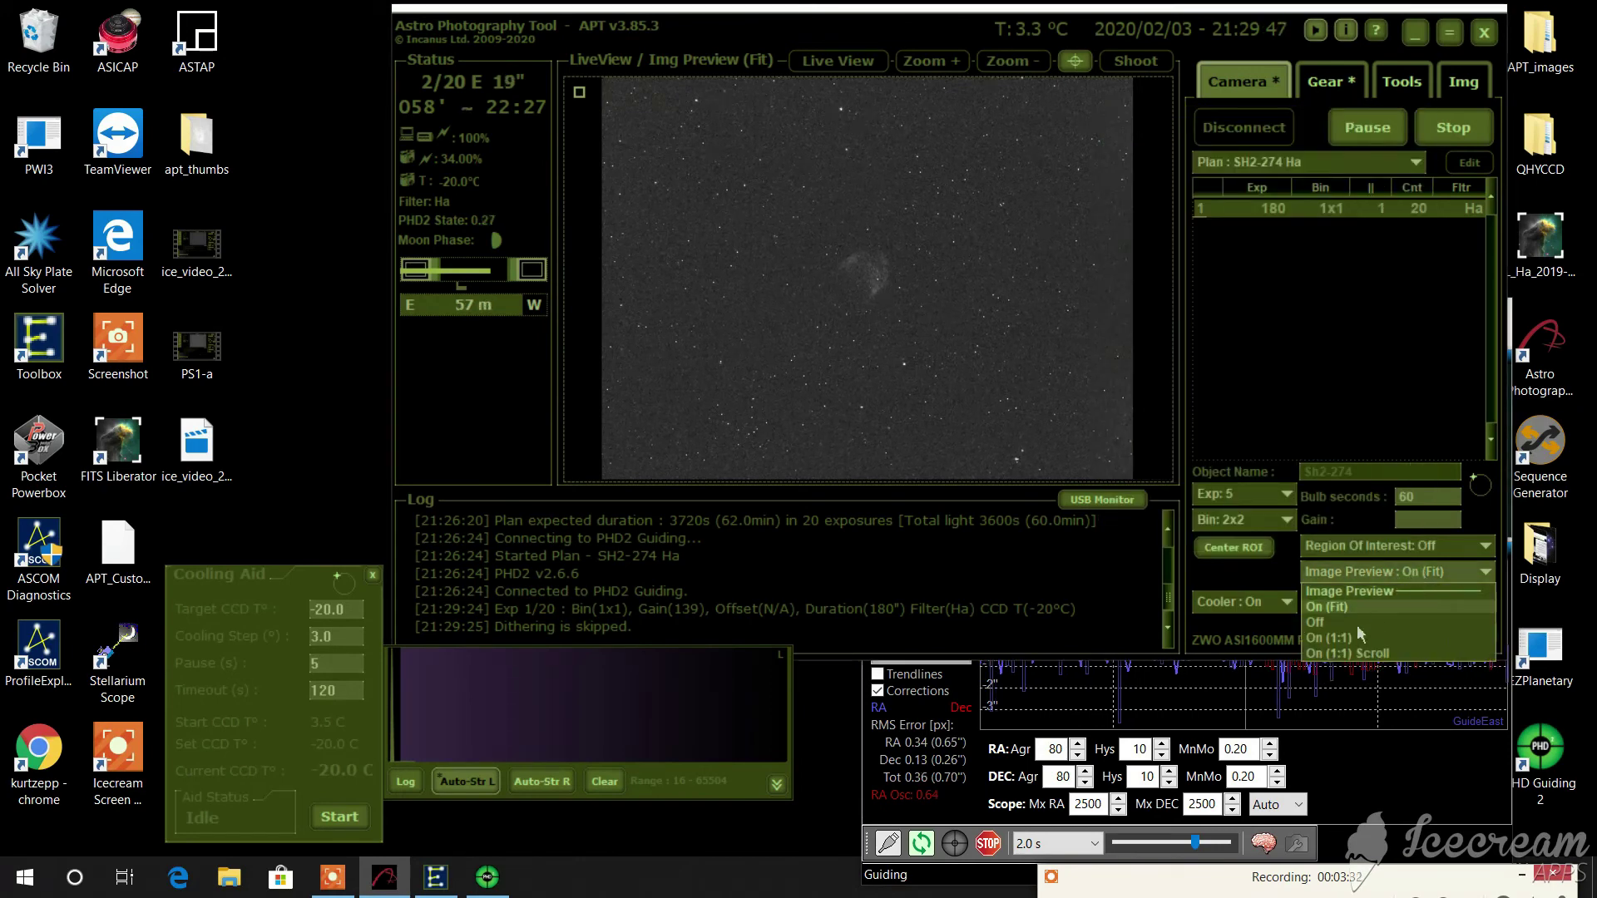
pyautogui.click(1353, 653)
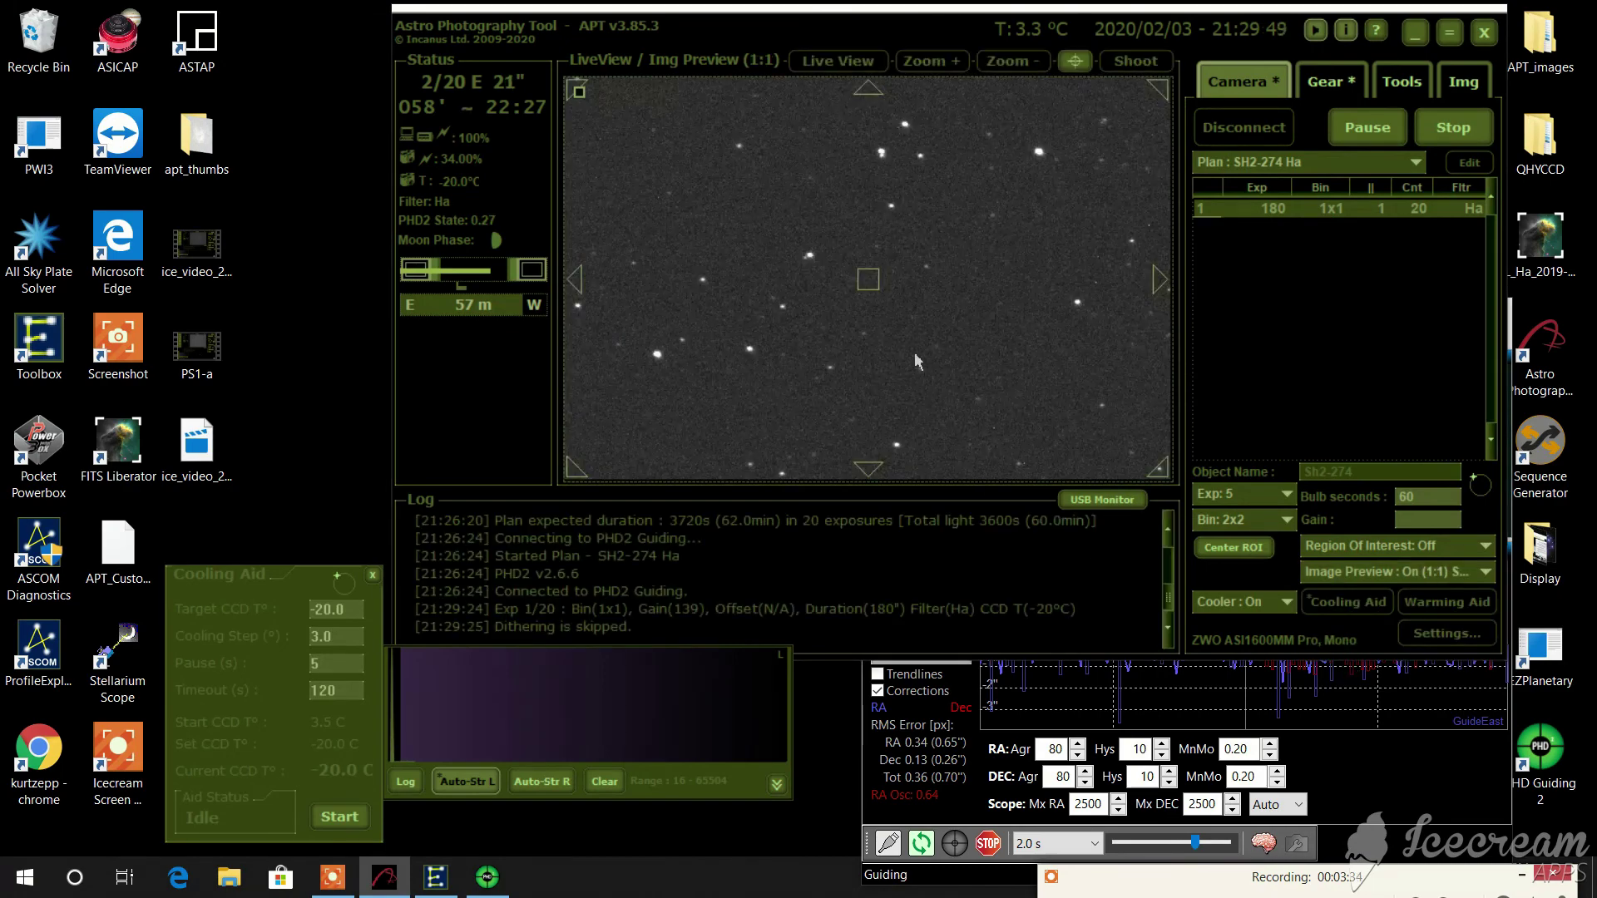